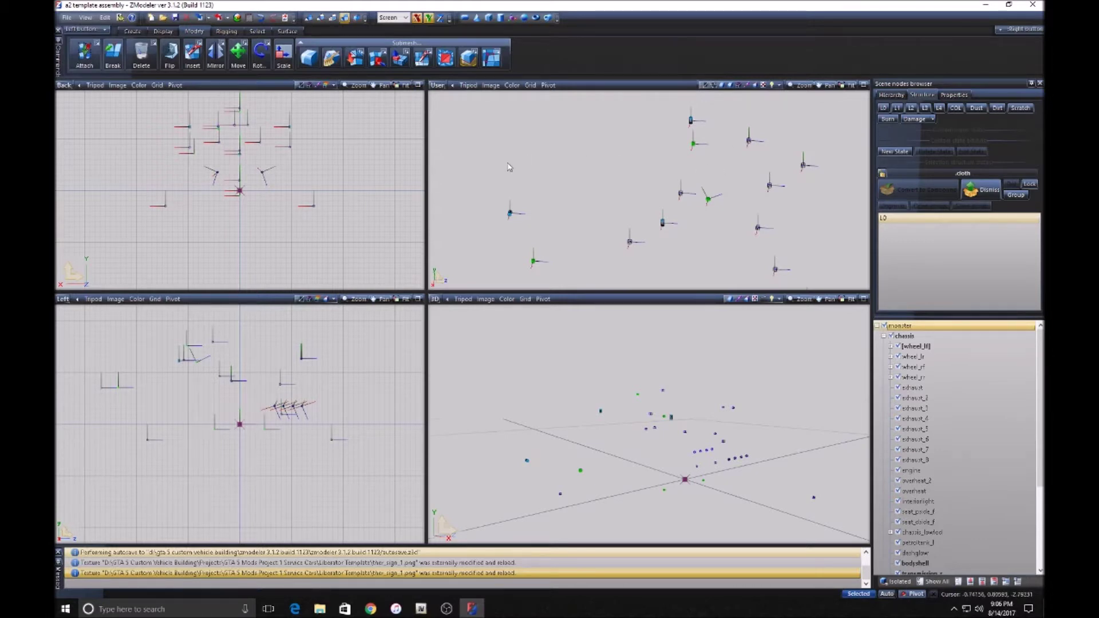
Display the truck's L0 detail level and inspect the model in the 3D view.
click(885, 108)
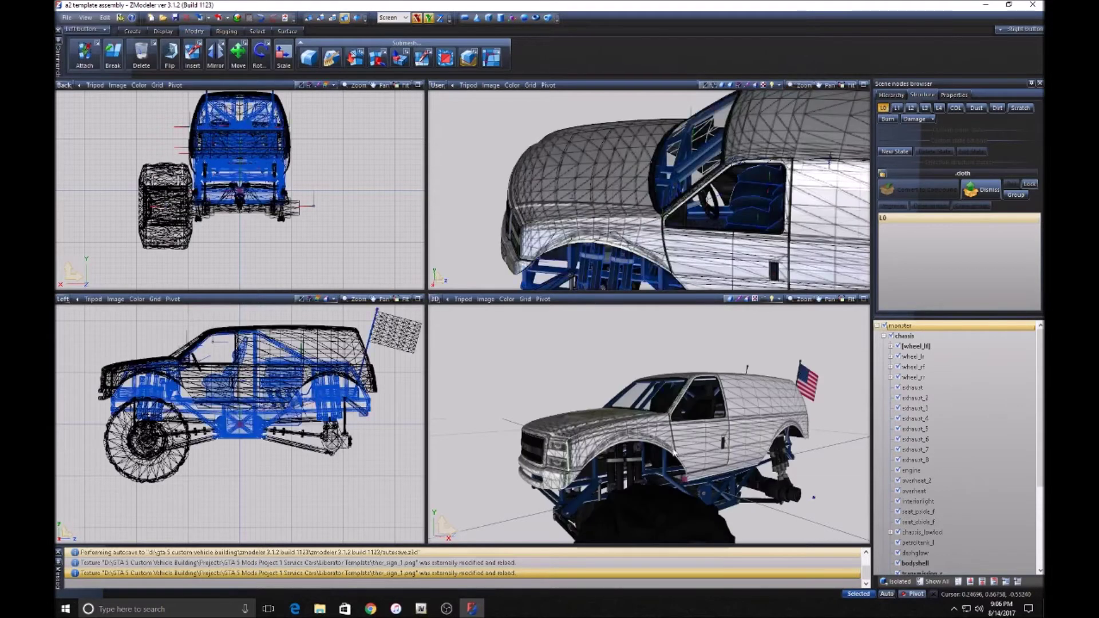
middle_drag(770, 435, 738, 432)
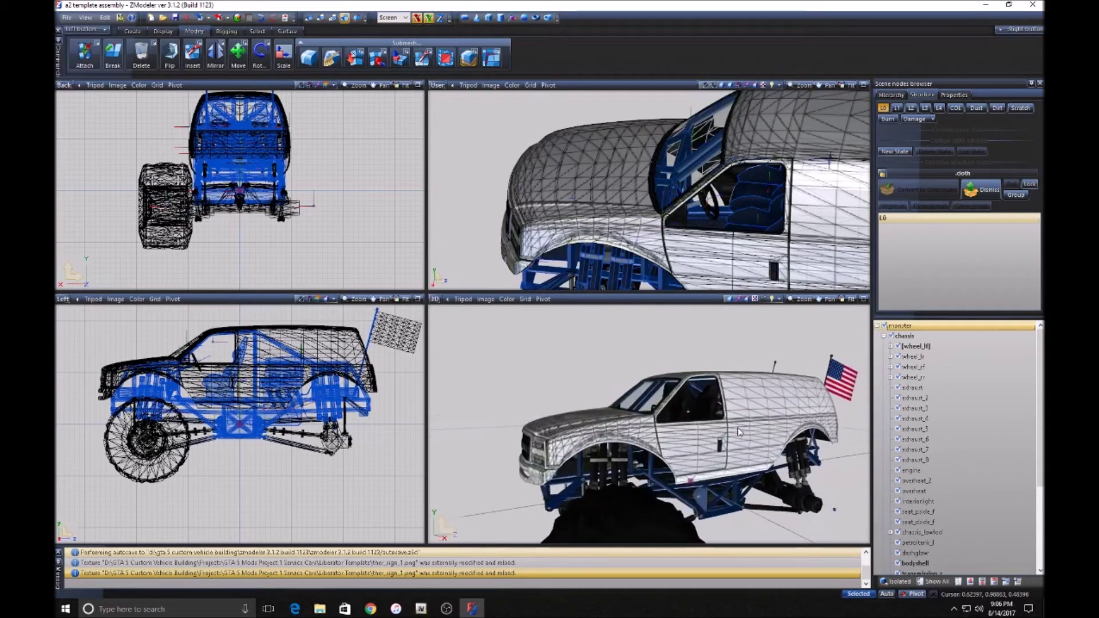
scroll(740, 431, down, 2)
scroll(738, 439, up, 1)
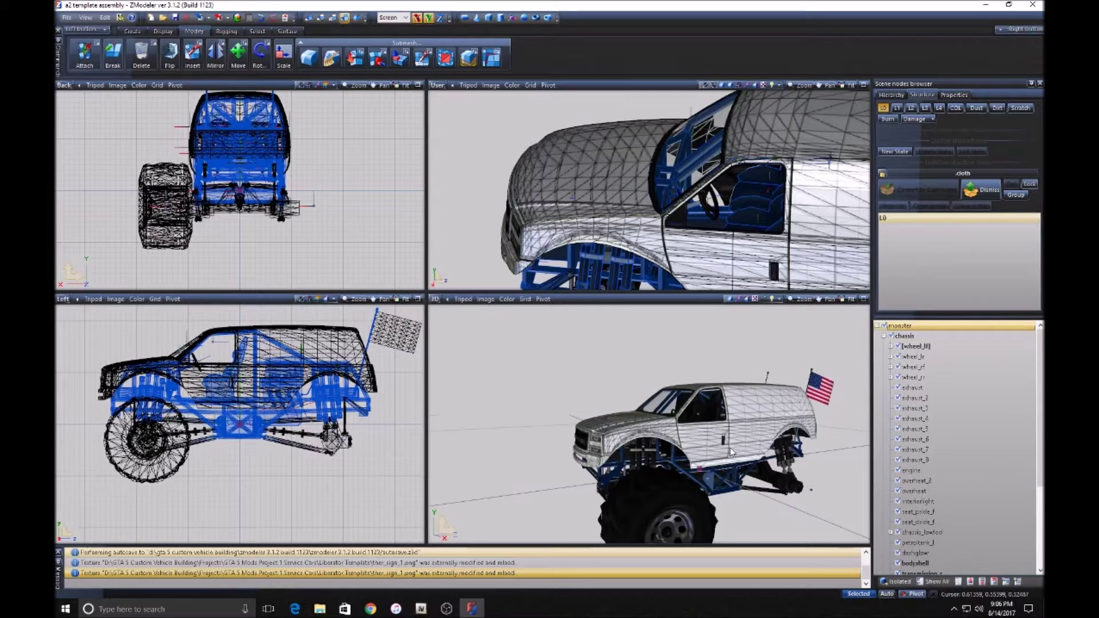
Display the L4 and L3 detail levels of the whole truck and inspect the low-detail model.
click(932, 337)
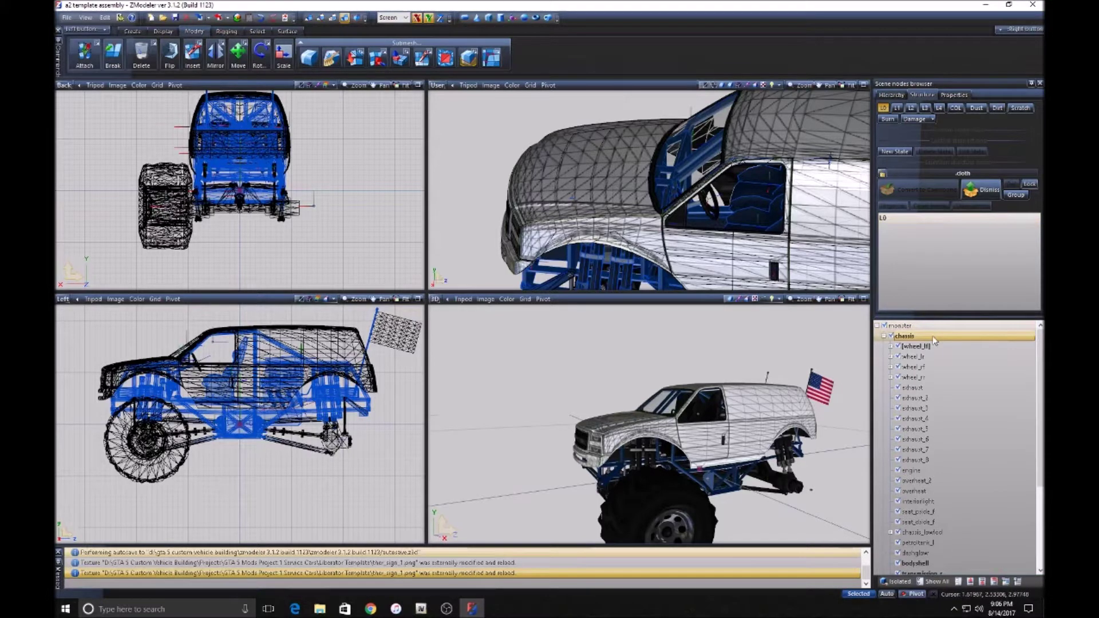
click(935, 326)
click(939, 108)
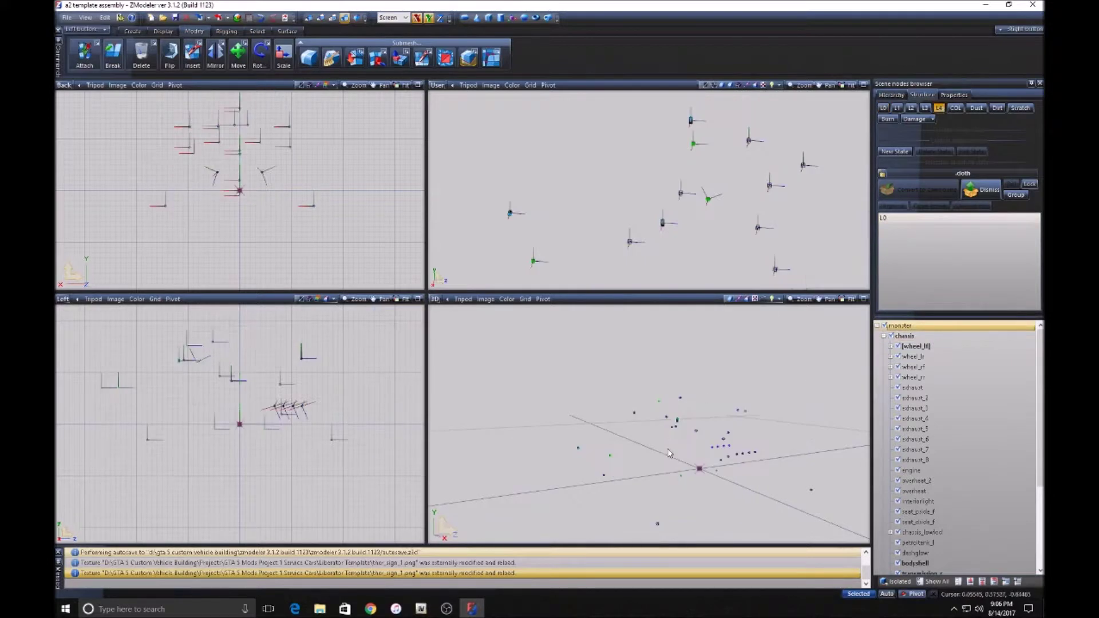
click(925, 108)
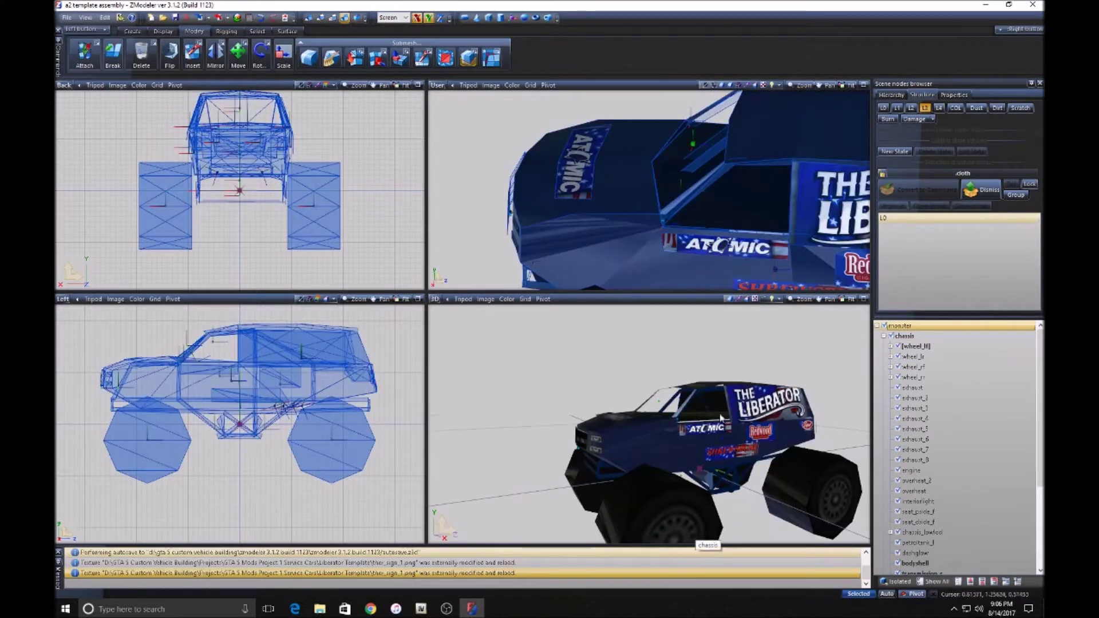
mouse_move(577, 442)
middle_down()
mouse_move(615, 440)
mouse_move(569, 446)
middle_up()
click(926, 338)
click(924, 325)
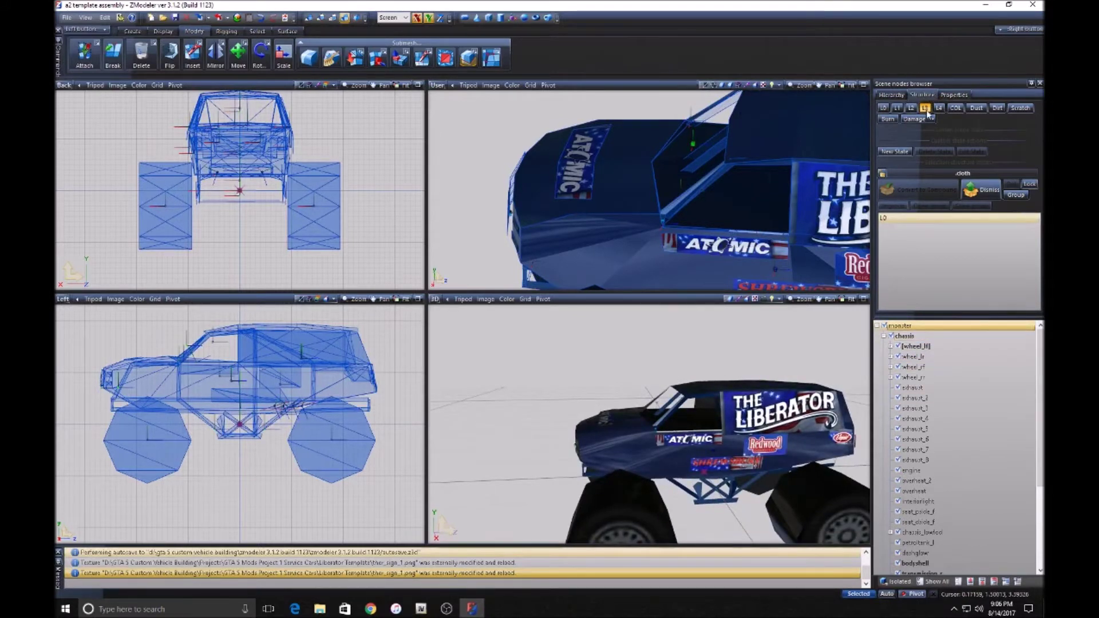
Turn off the L3 display and dismiss the chassis compound into separate nodes.
click(926, 109)
click(907, 337)
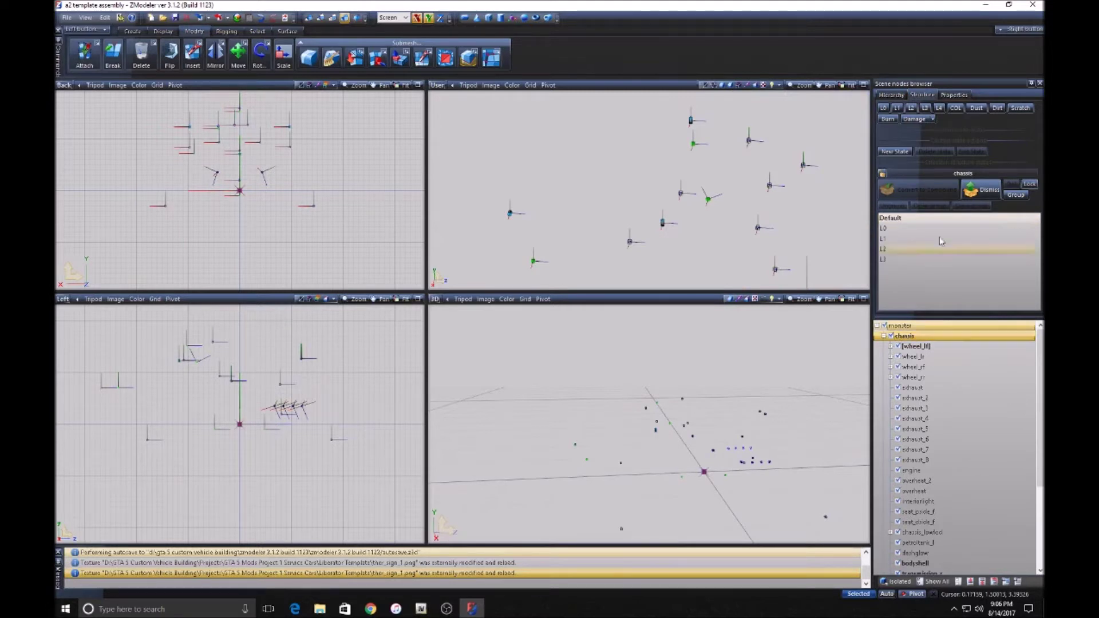
click(981, 189)
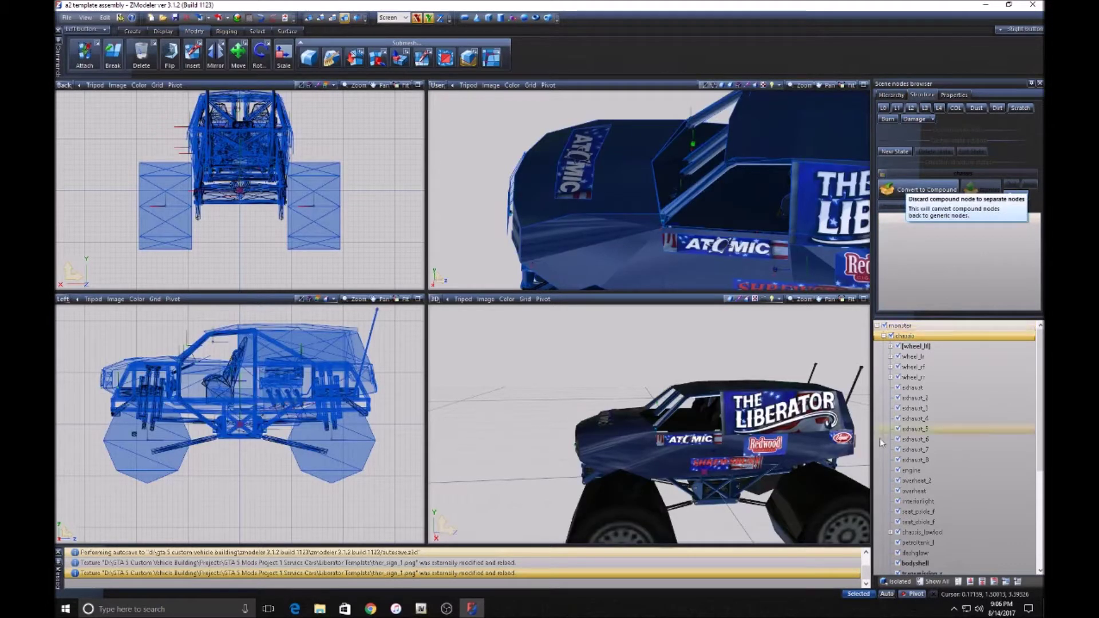
Dismiss the bodyshell, door_dside_f, door_pside_f, bumper_f and bonnet compounds into separate nodes.
scroll(929, 370, down, 5)
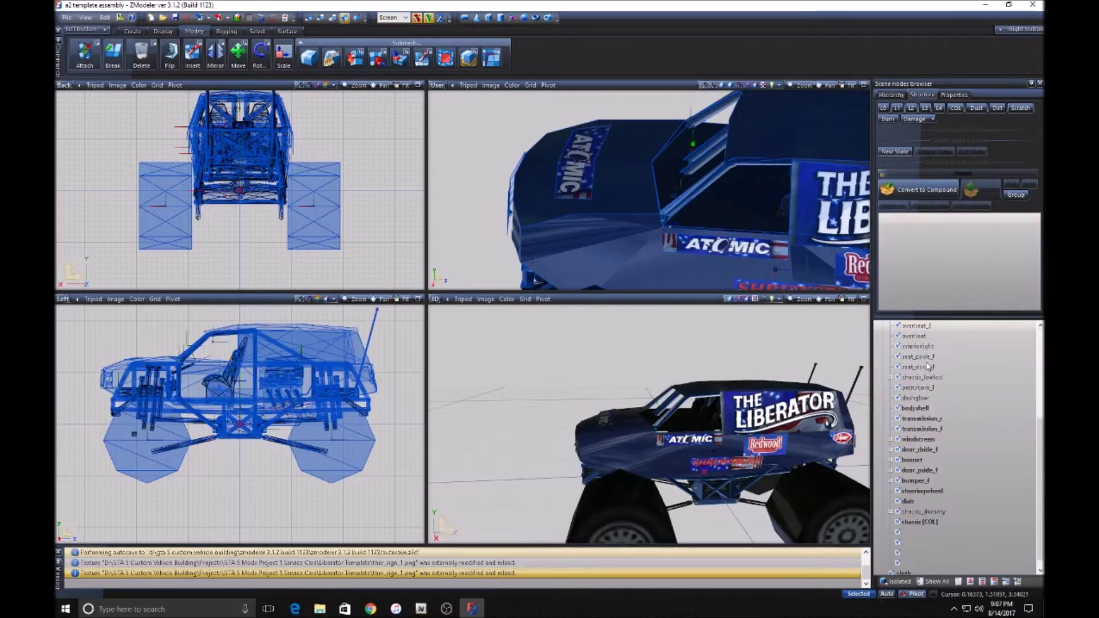
click(932, 396)
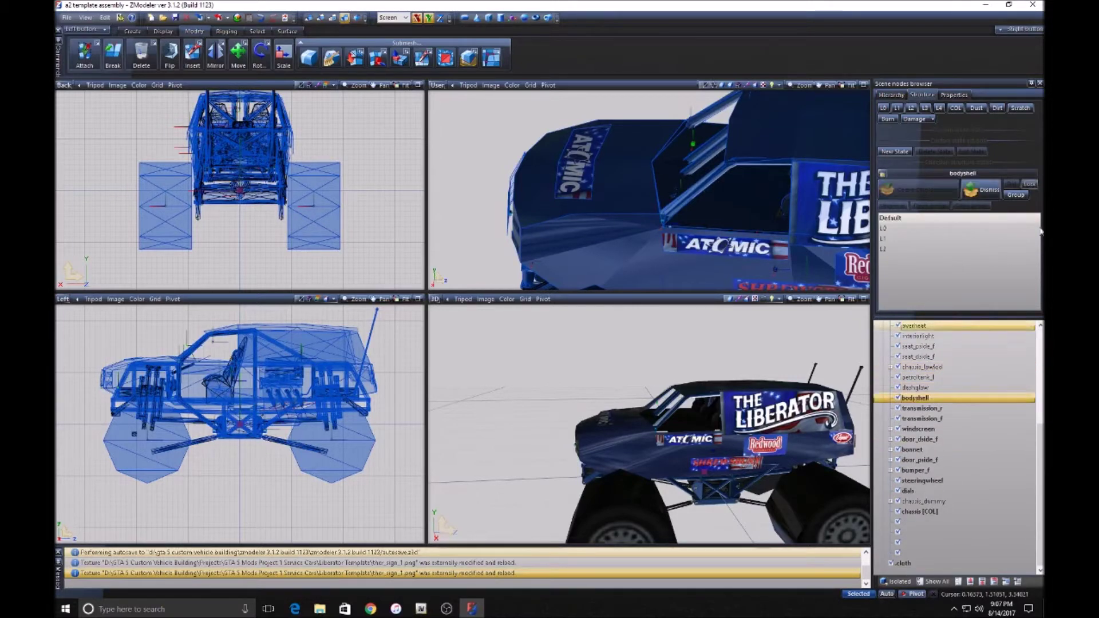
click(975, 192)
key(Down)
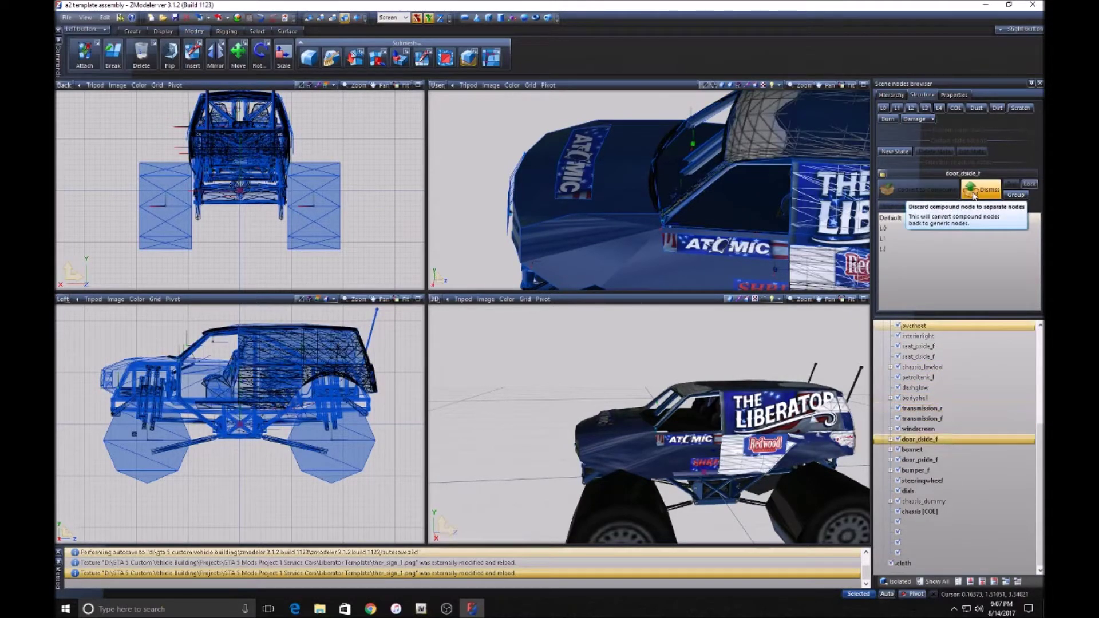
click(973, 194)
click(975, 194)
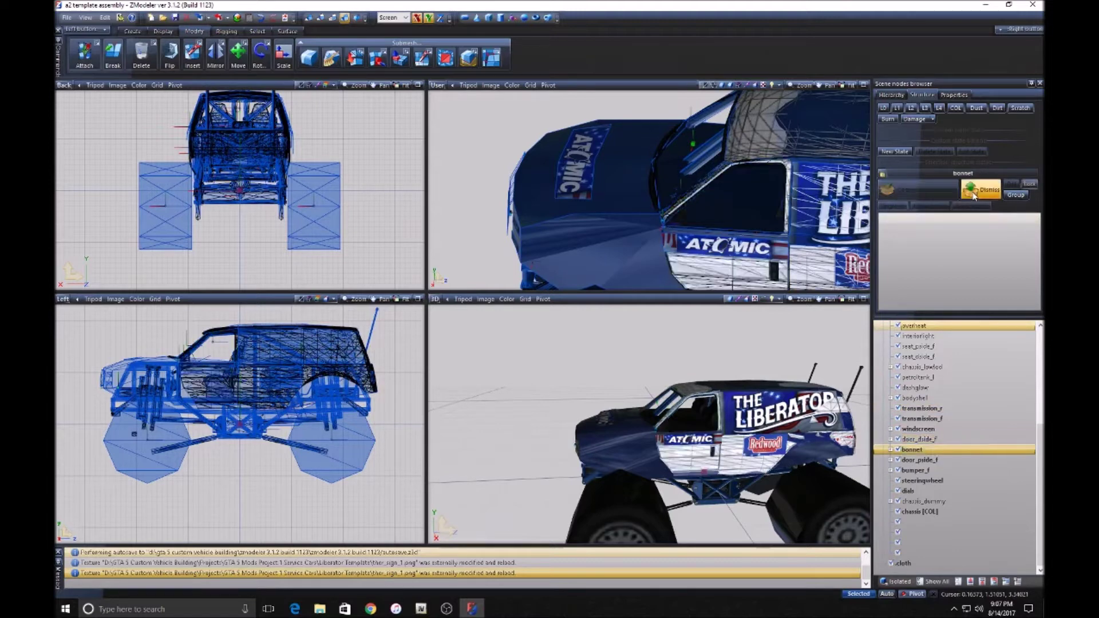
key(Down)
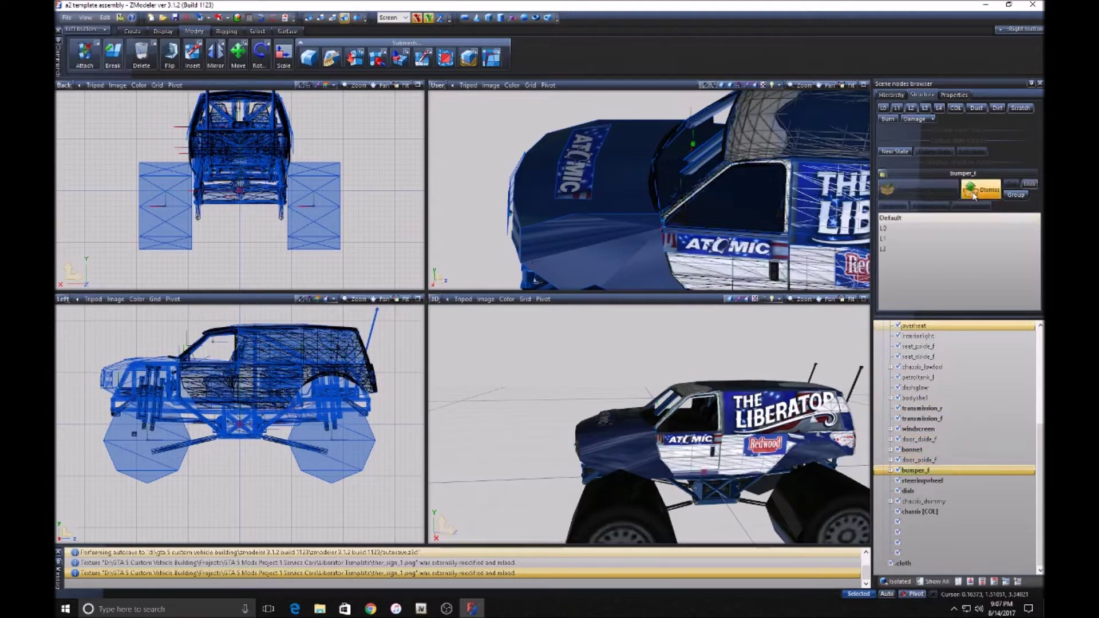
click(975, 194)
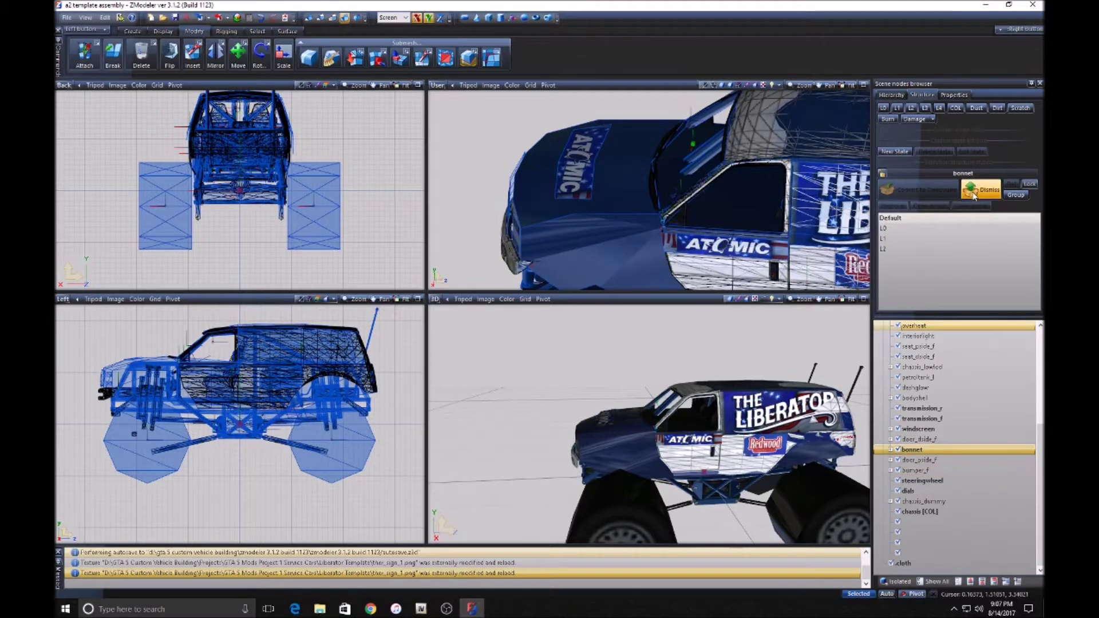
click(974, 193)
click(628, 455)
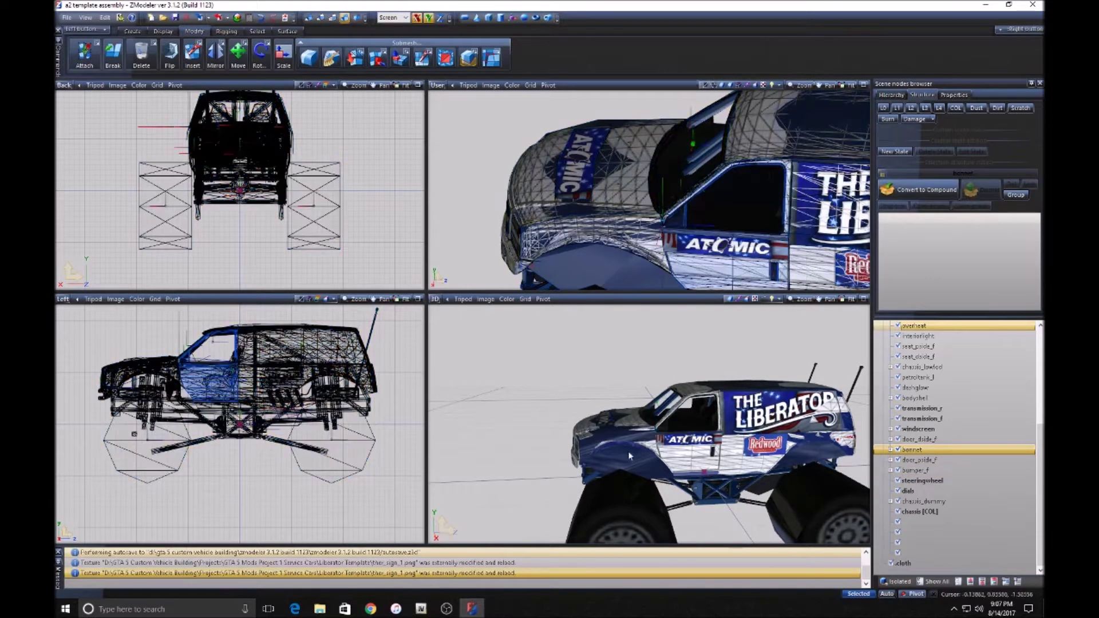
middle_drag(693, 456, 722, 453)
click(974, 461)
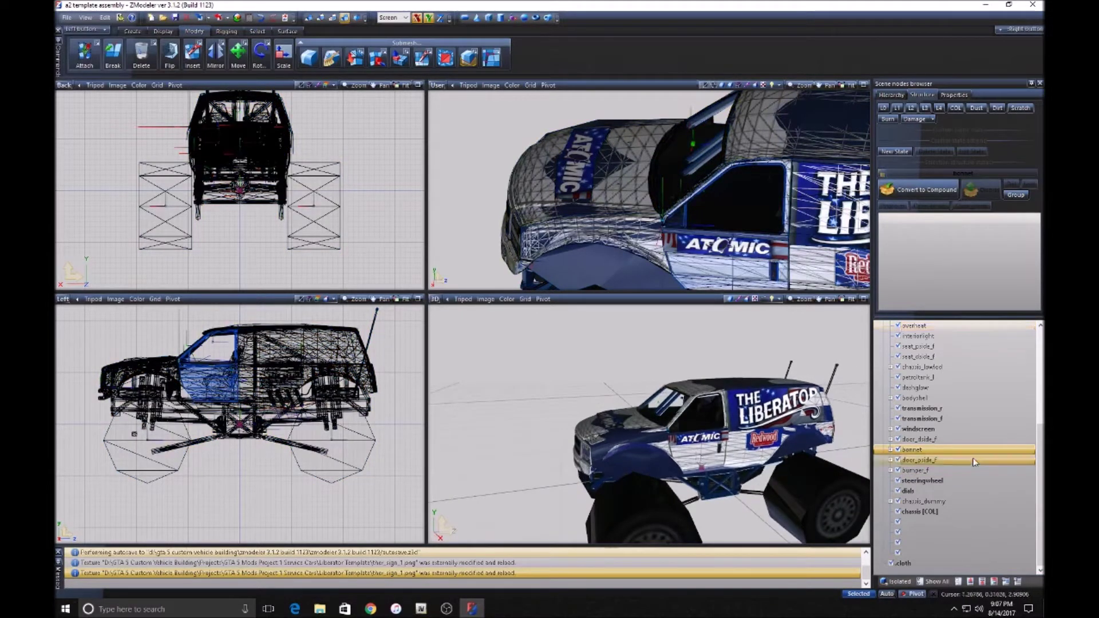
click(906, 543)
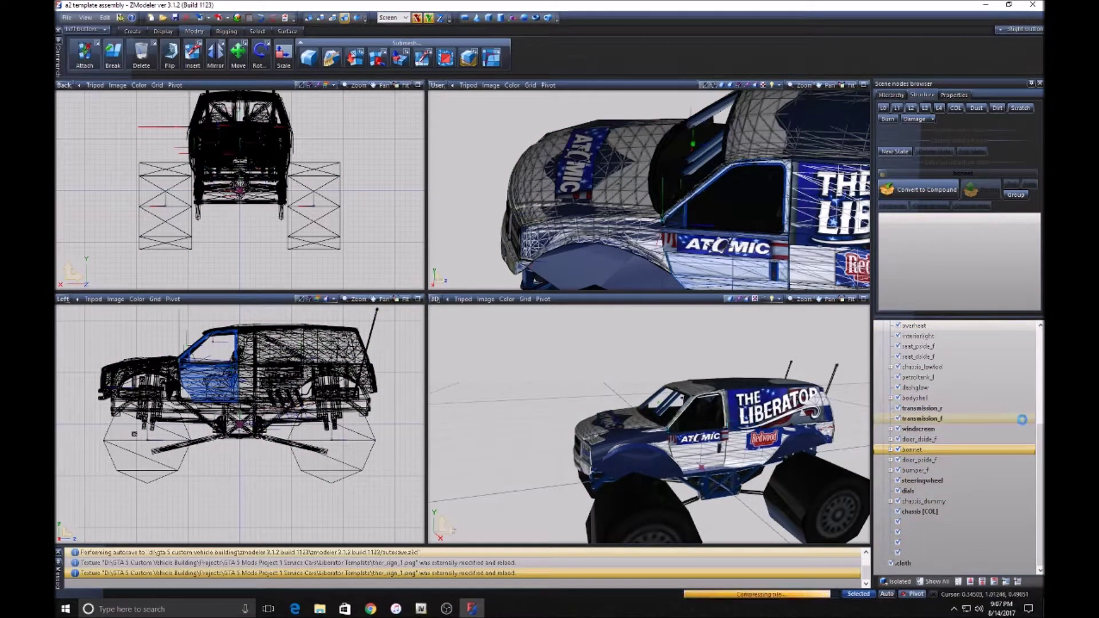
Expand the bodyshell node and toggle the visibility of its child meshes to tell the detail levels apart.
double_click(923, 399)
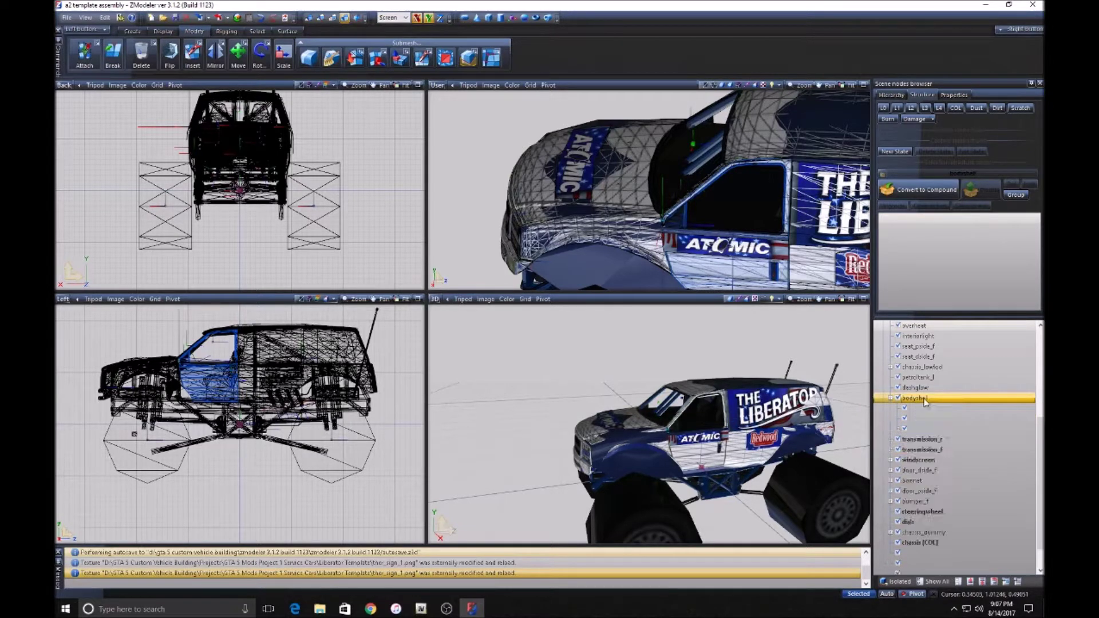
click(904, 418)
click(904, 428)
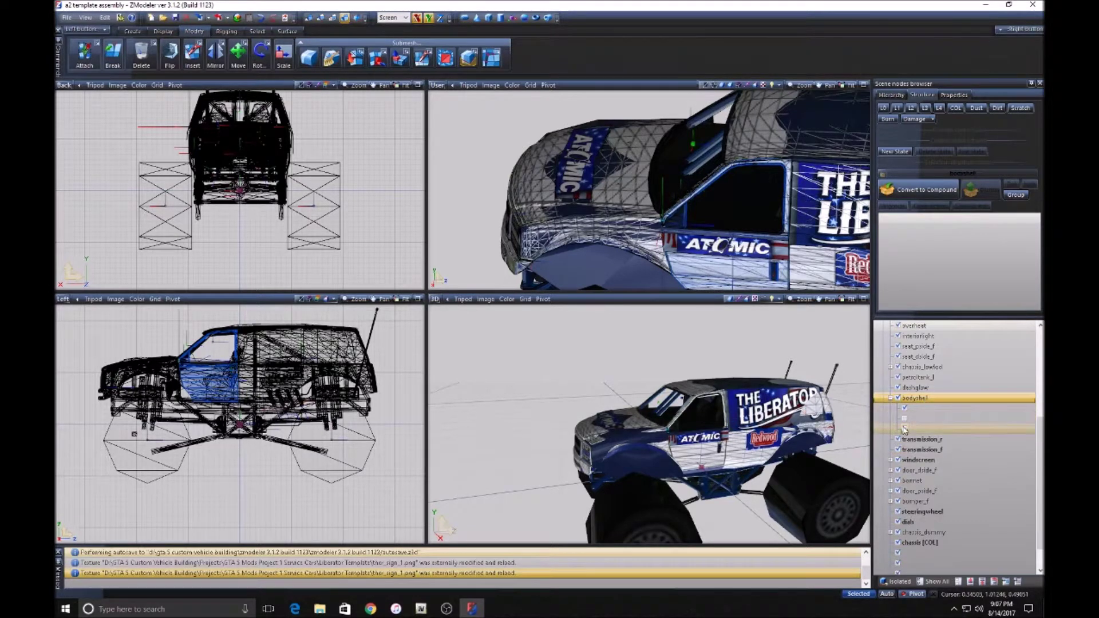
click(905, 419)
click(904, 419)
click(904, 420)
scroll(915, 458, down, 1)
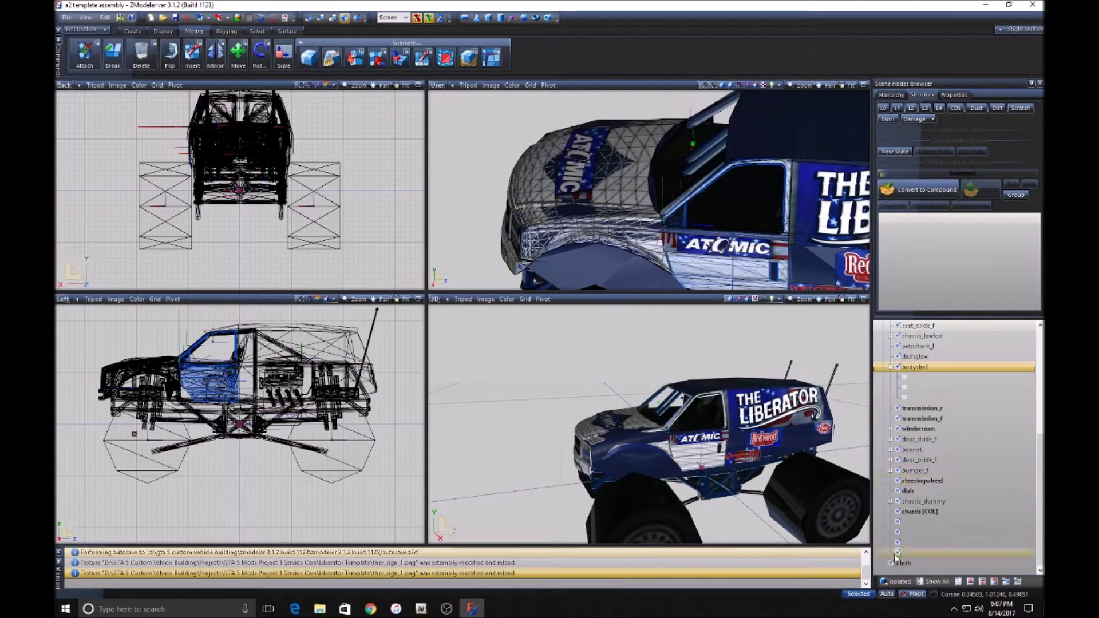
Hide all nodes, display only the last unnamed low-detail truck mesh in the hierarchy, and delete it.
click(960, 581)
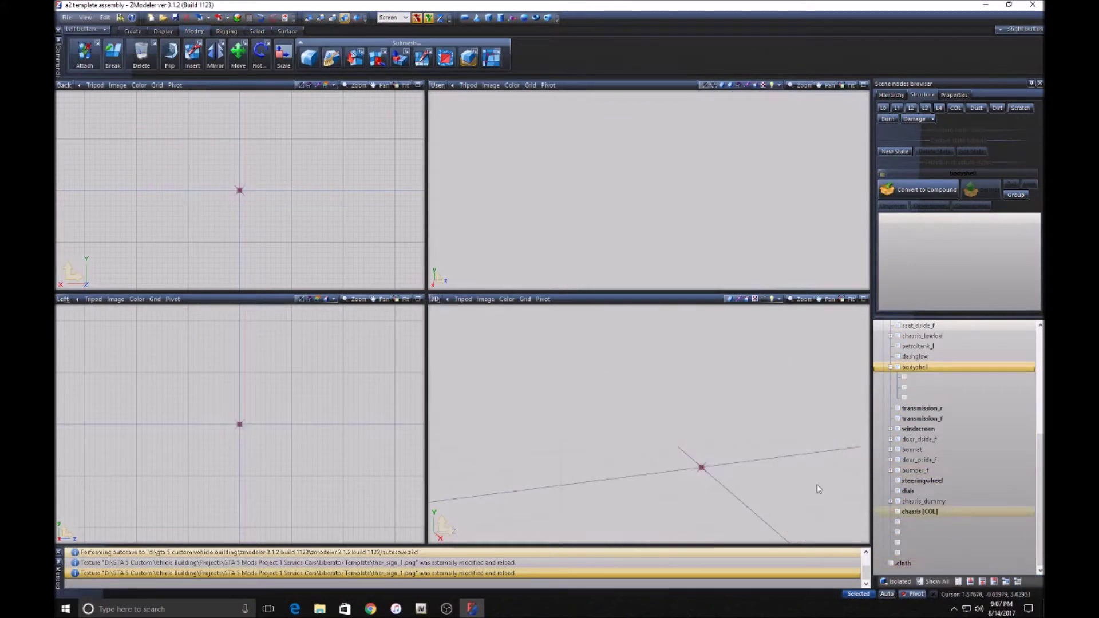
click(897, 553)
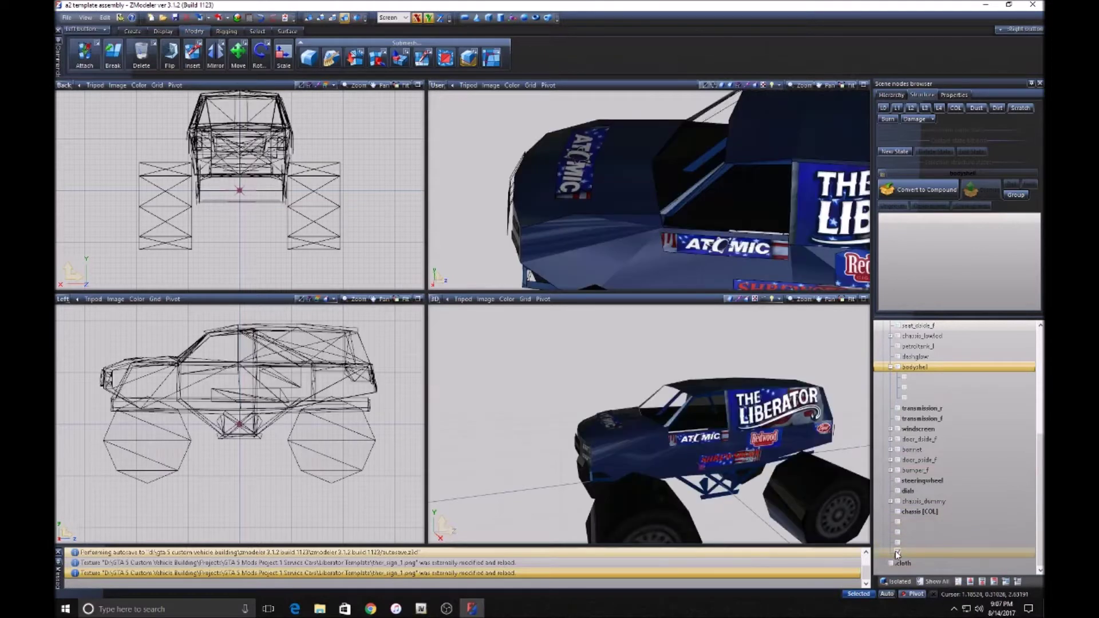
middle_drag(635, 455, 664, 458)
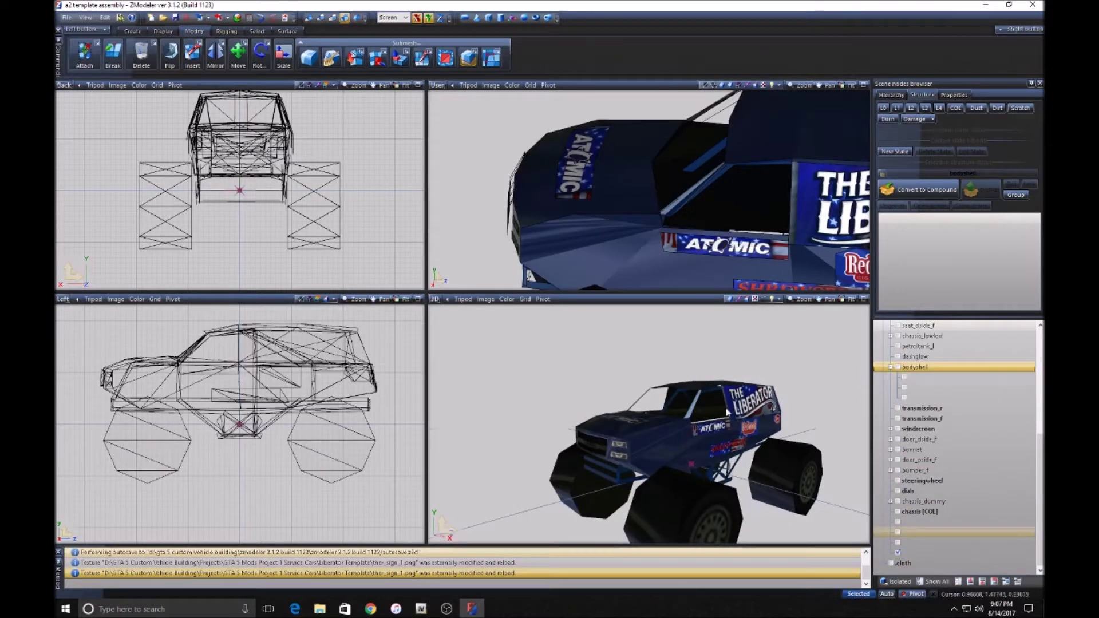
right_click(916, 552)
mouse_move(951, 498)
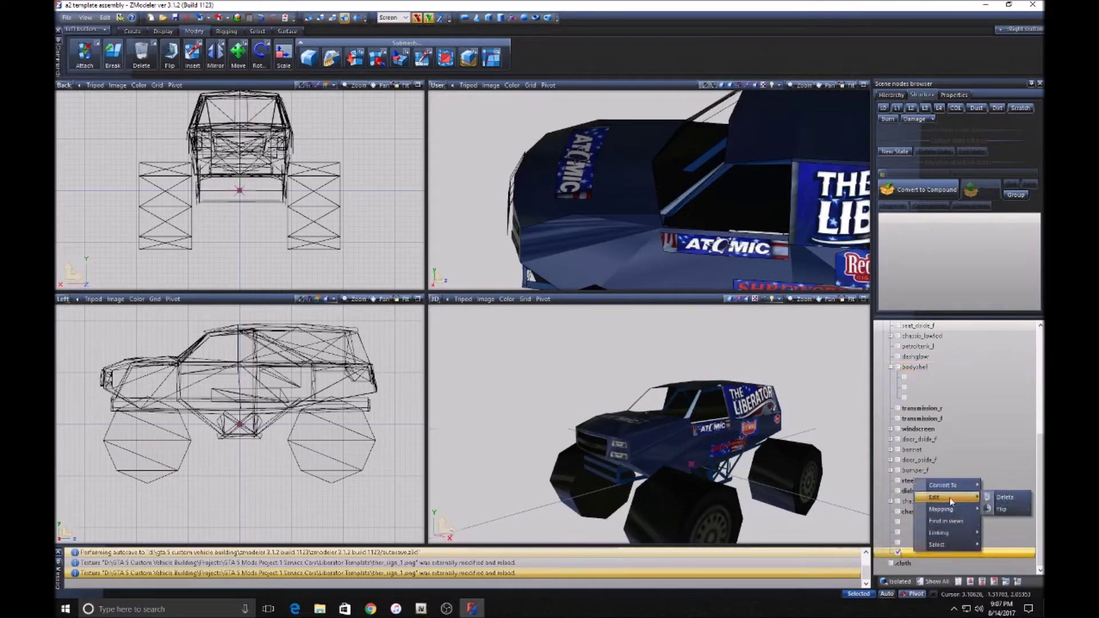
click(1005, 497)
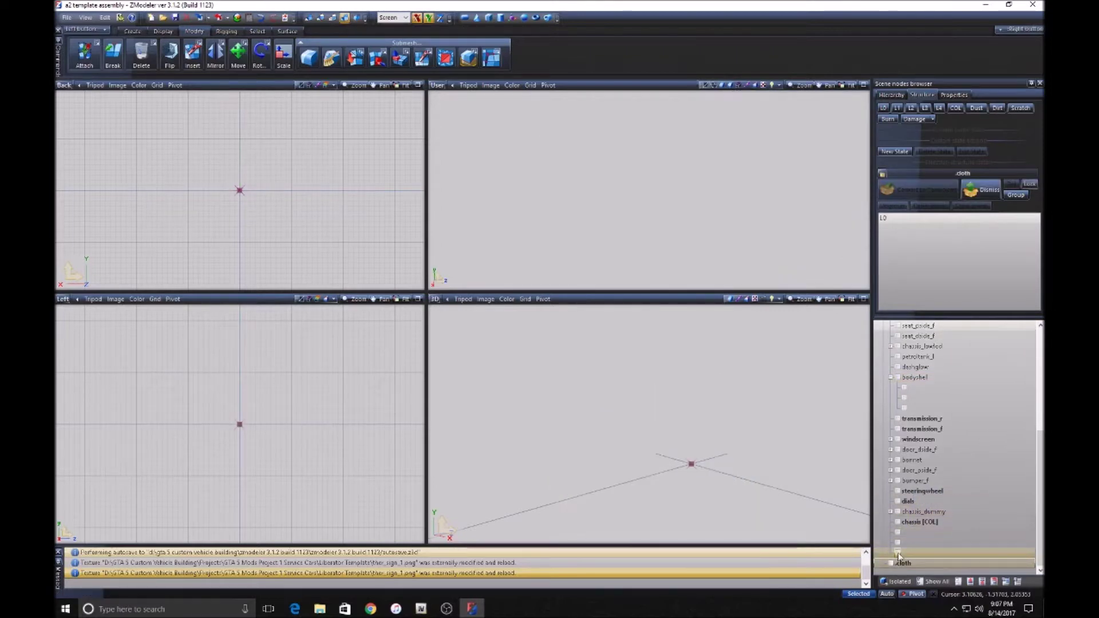
Display the remaining unnamed chassis meshes one at a time to compare their detail levels.
click(897, 553)
middle_drag(810, 518, 699, 473)
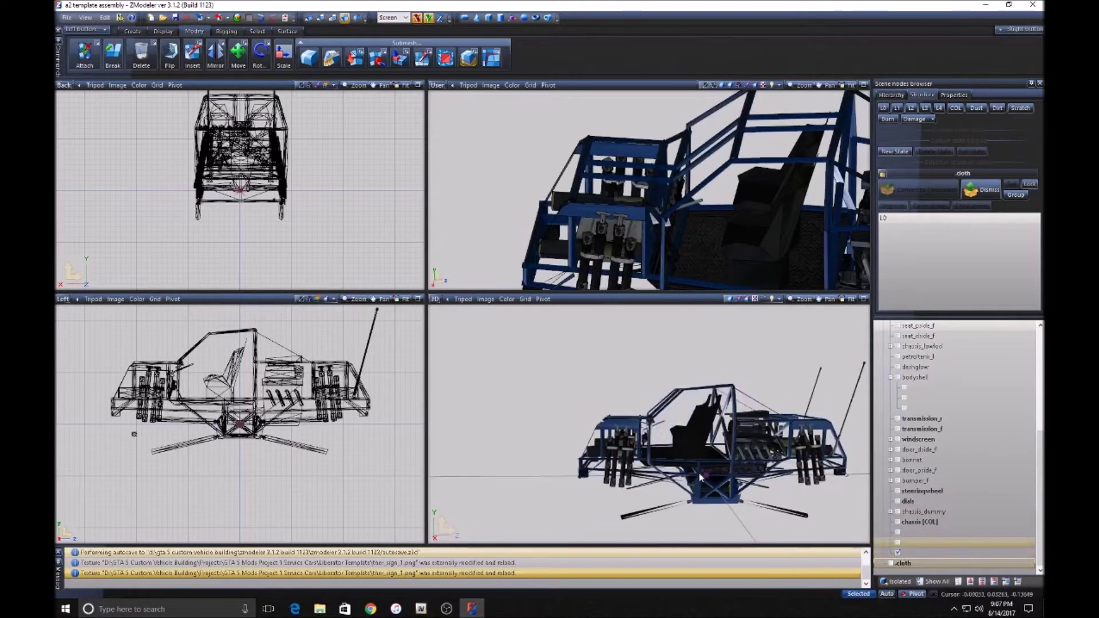
click(898, 553)
click(898, 542)
click(898, 534)
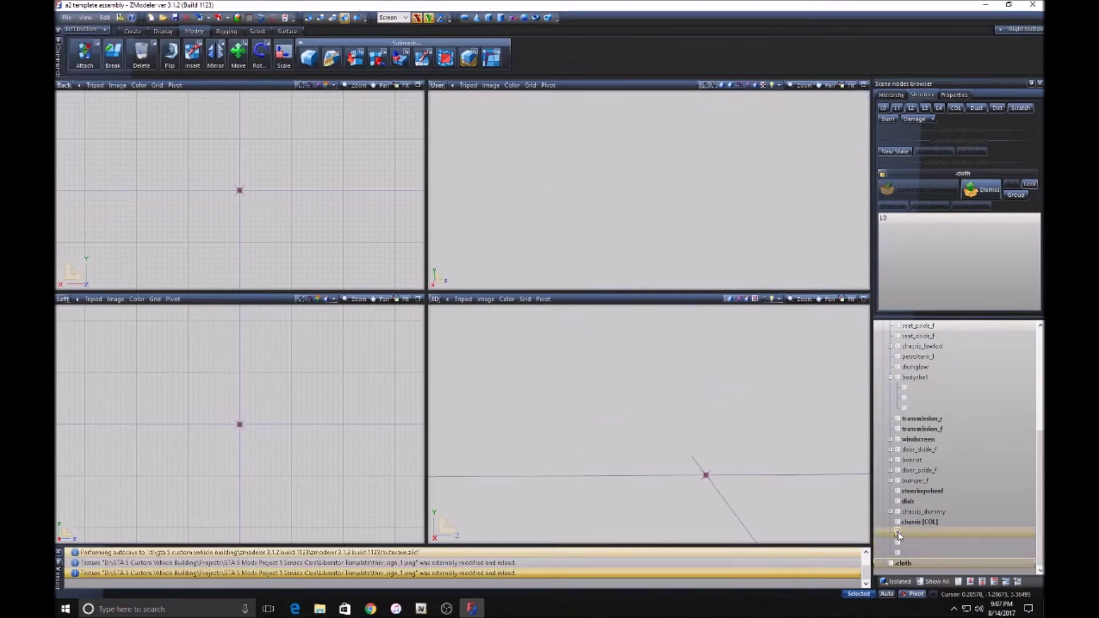
Delete the two lower-detail unnamed chassis meshes, leaving only the most detailed one.
click(898, 542)
right_click(916, 544)
mouse_move(950, 491)
click(1001, 498)
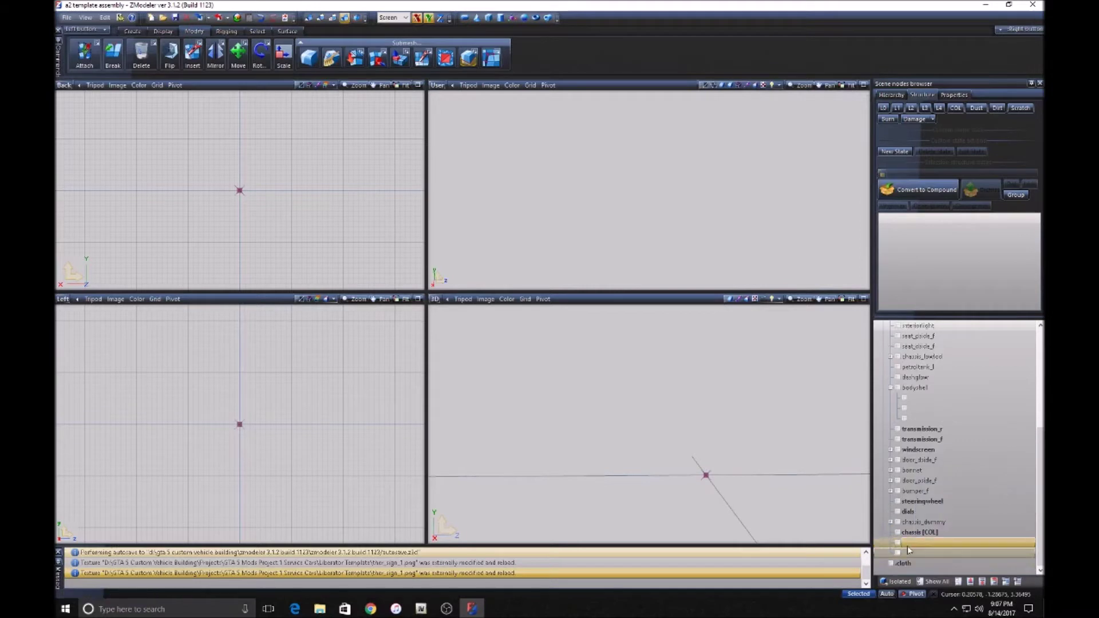
right_click(912, 552)
mouse_move(939, 498)
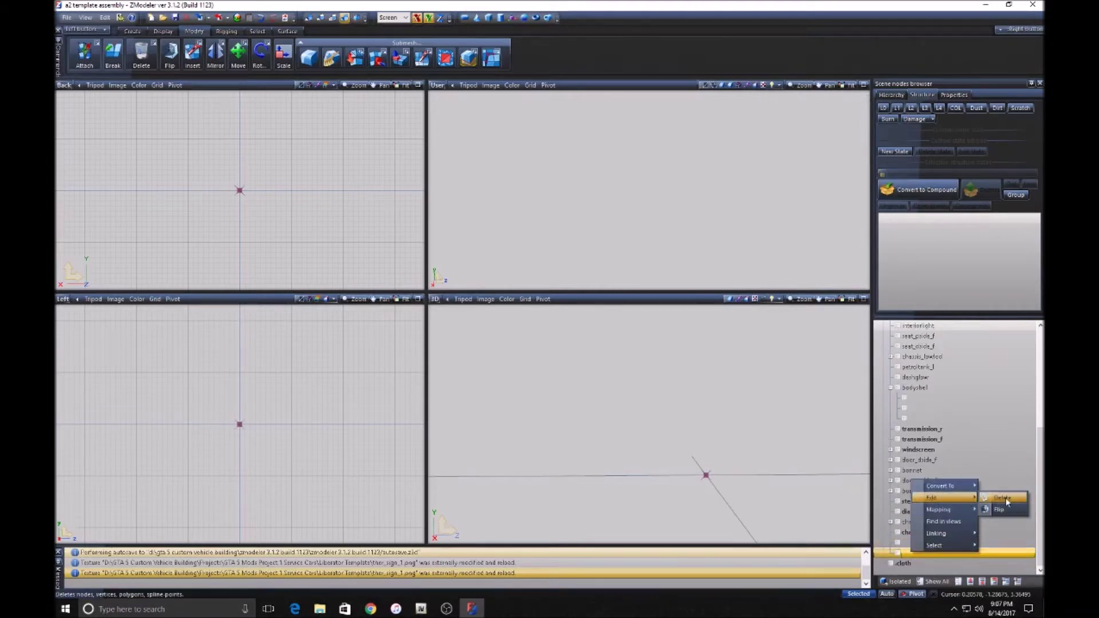
click(1001, 498)
Display the remaining unnamed chassis mesh to check its detail, and hide it again.
click(898, 552)
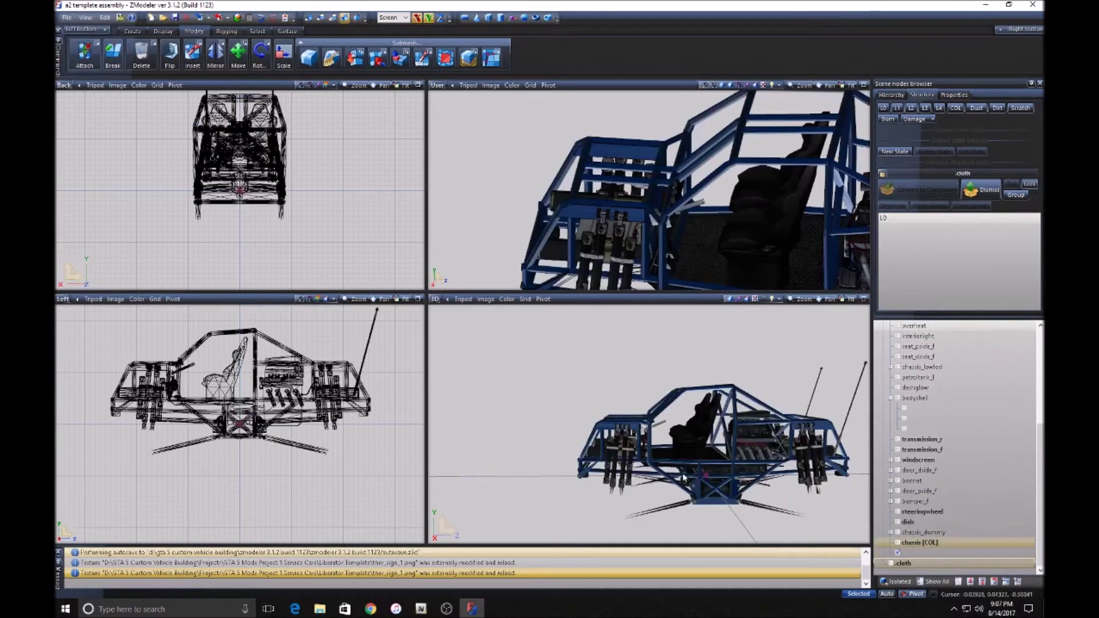
click(910, 553)
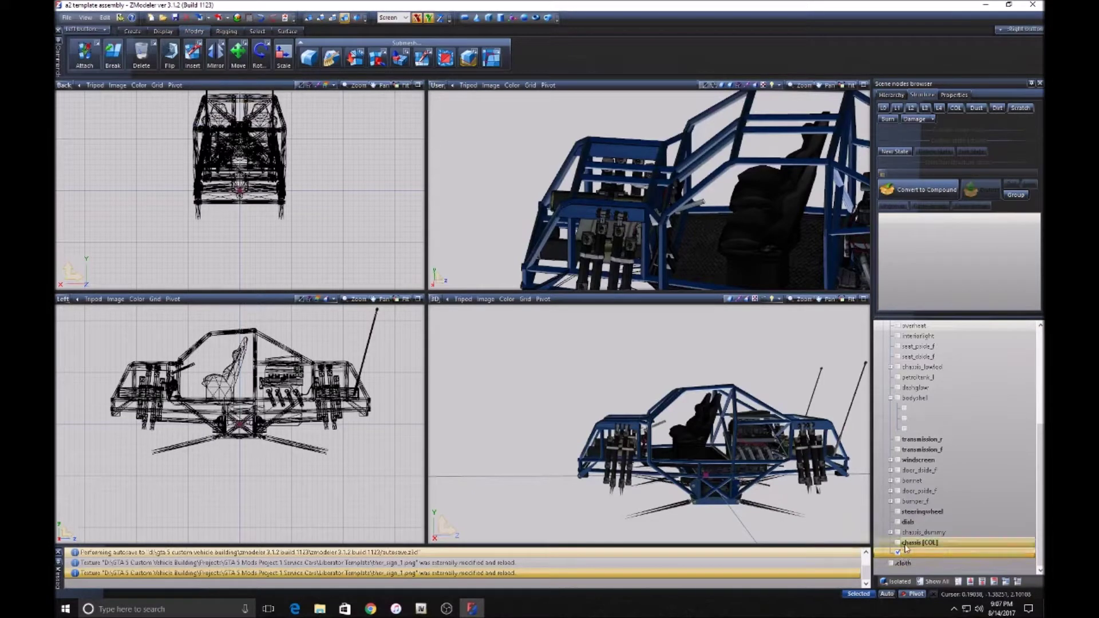
click(898, 553)
Expand the bumper_f node and display its unnamed meshes in turn to compare their detail levels.
click(914, 503)
click(915, 503)
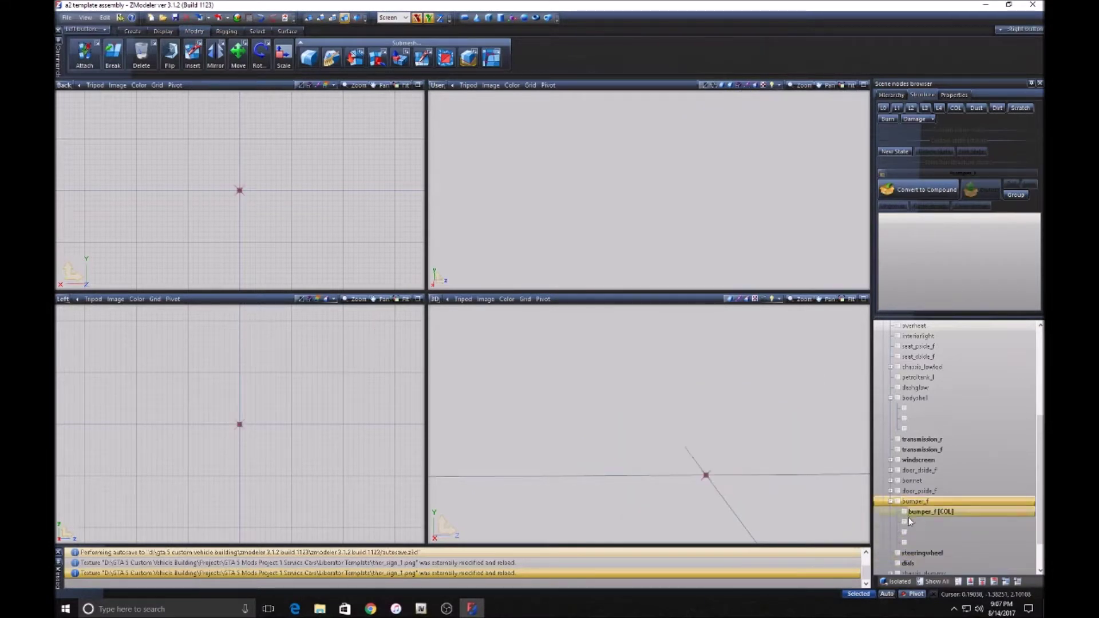
click(905, 522)
middle_drag(634, 486, 658, 487)
scroll(598, 473, up, 5)
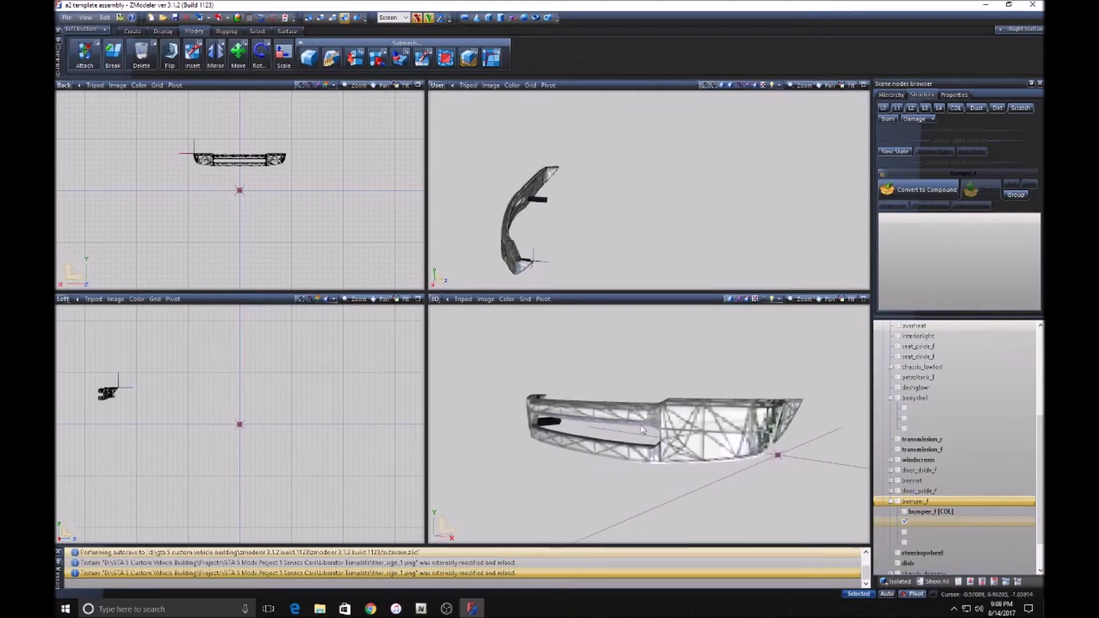
scroll(685, 427, down, 2)
click(905, 522)
click(905, 531)
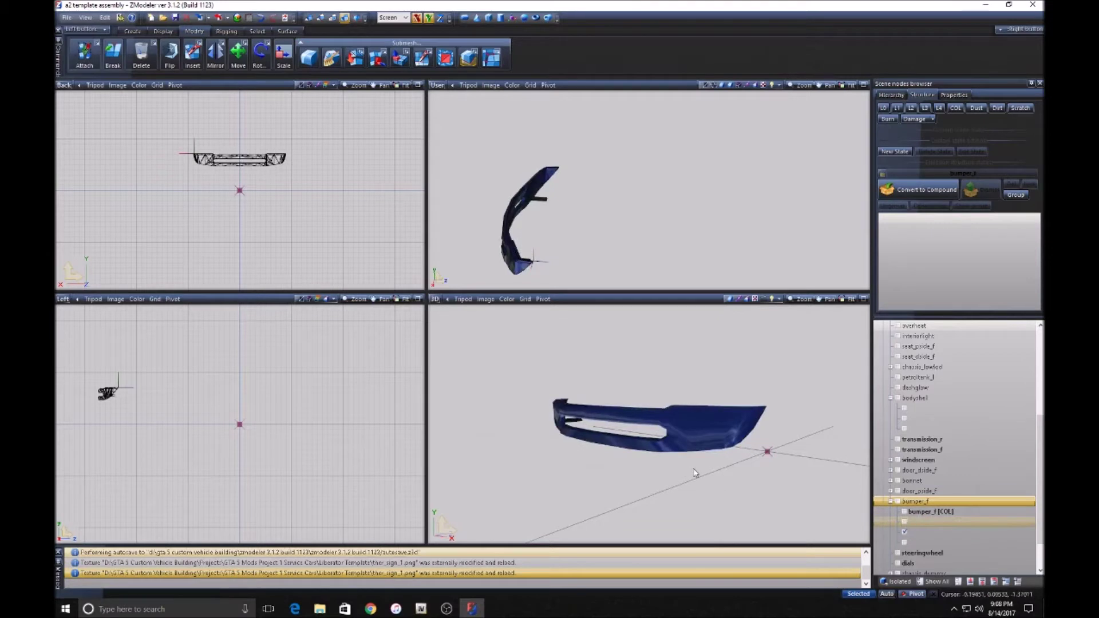
click(904, 542)
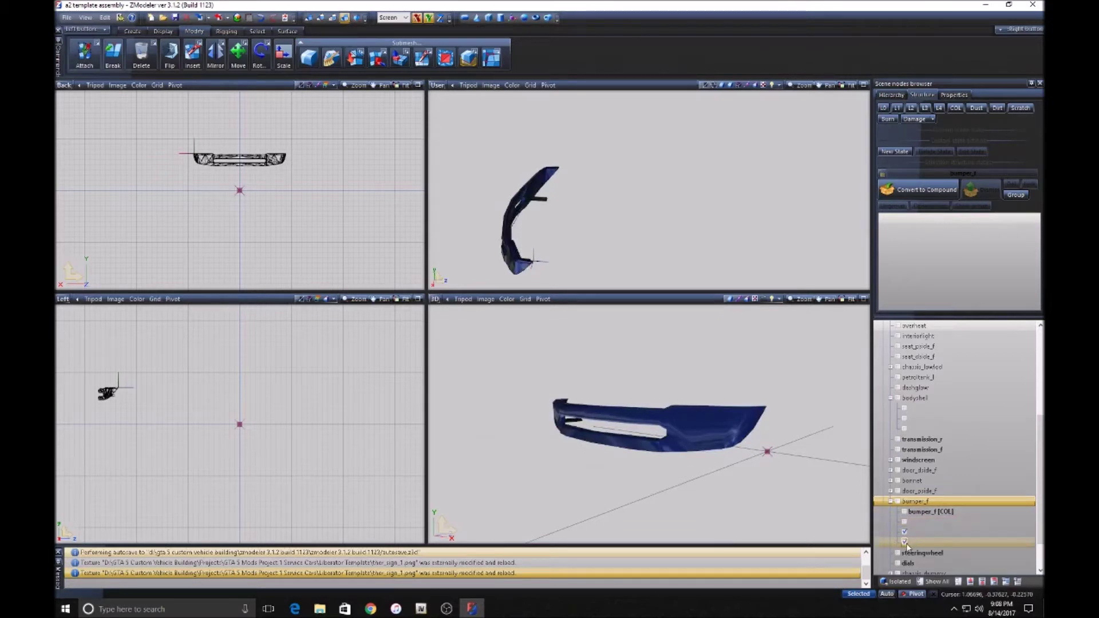
Delete the second and third unnamed meshes under bumper_f, keeping the most detailed first one displayed.
right_click(908, 542)
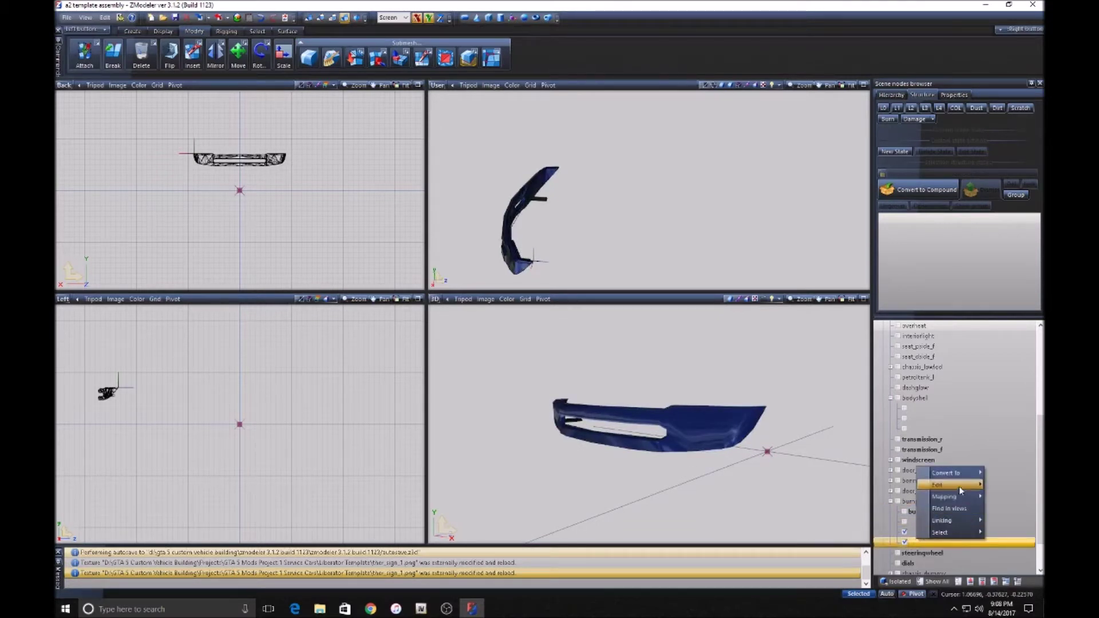
click(996, 487)
right_click(916, 532)
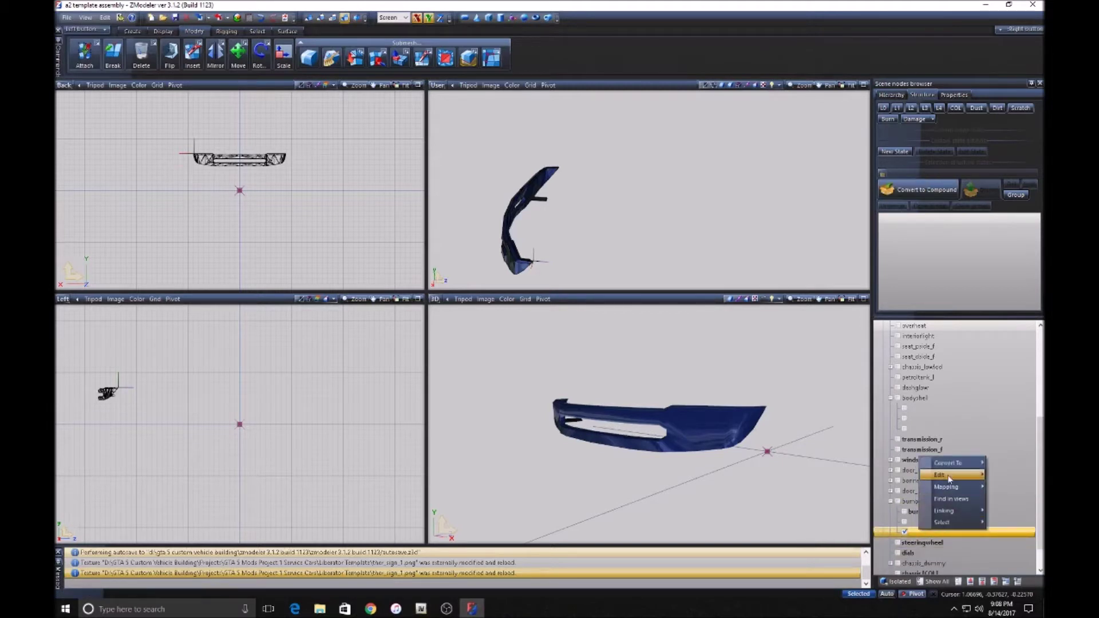
click(1011, 475)
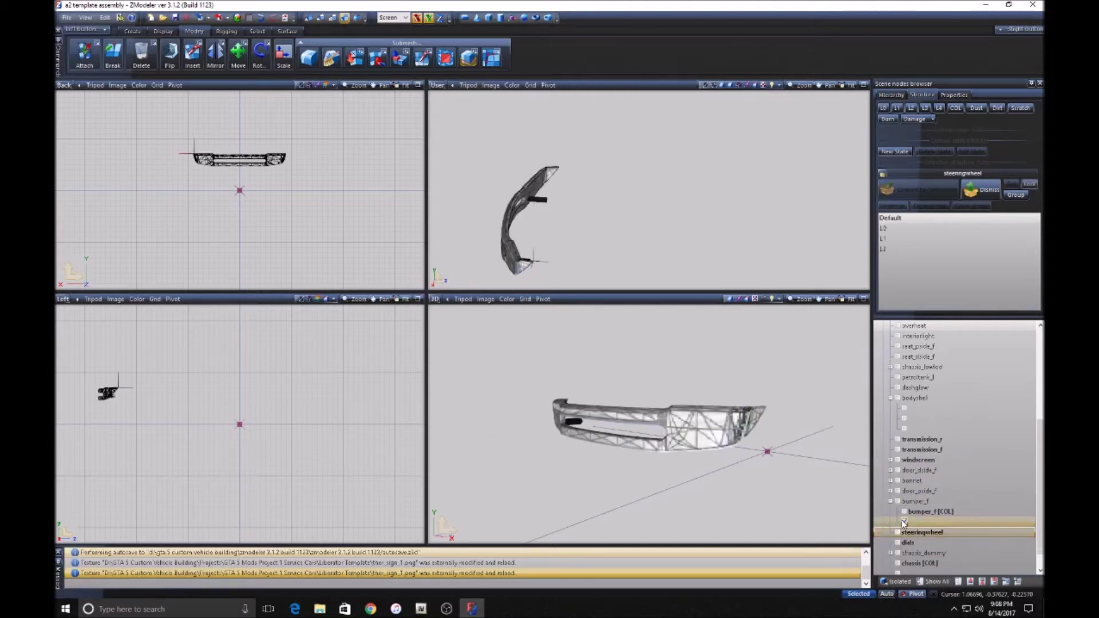
Display the remaining unnamed chassis mesh together with the front bumper and select the chassis in the view.
scroll(743, 495, down, 2)
scroll(964, 543, down, 1)
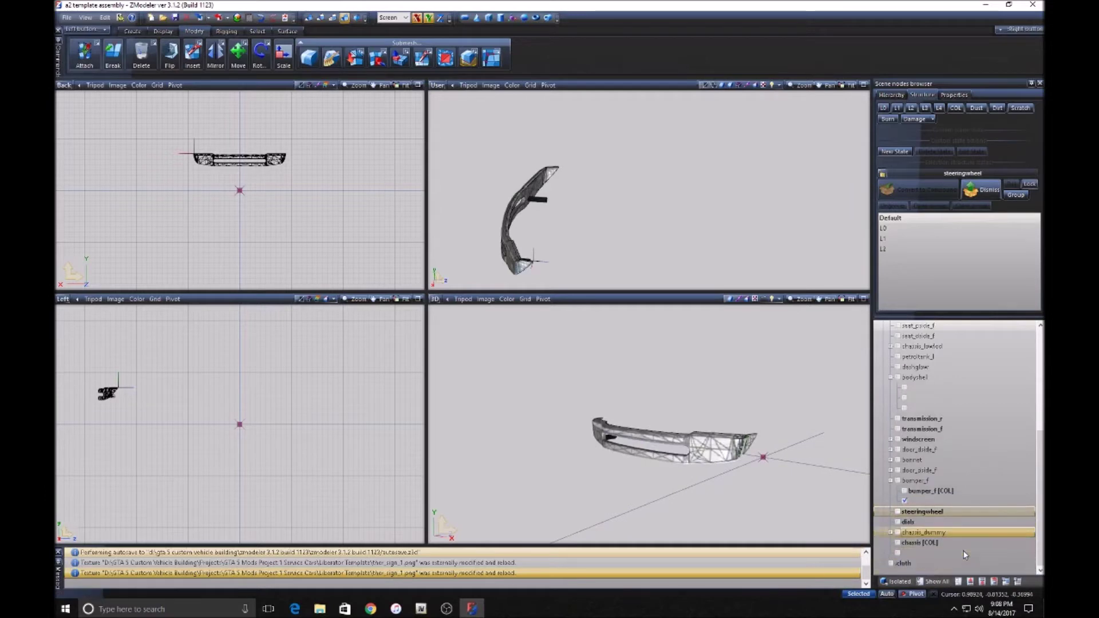
click(898, 553)
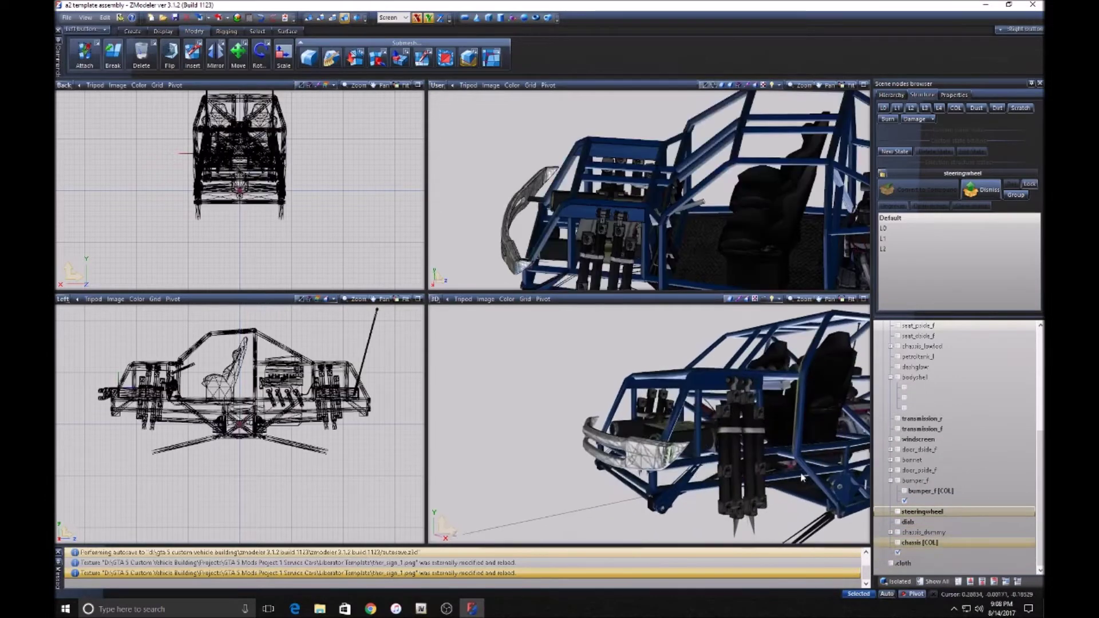
scroll(806, 482, up, 1)
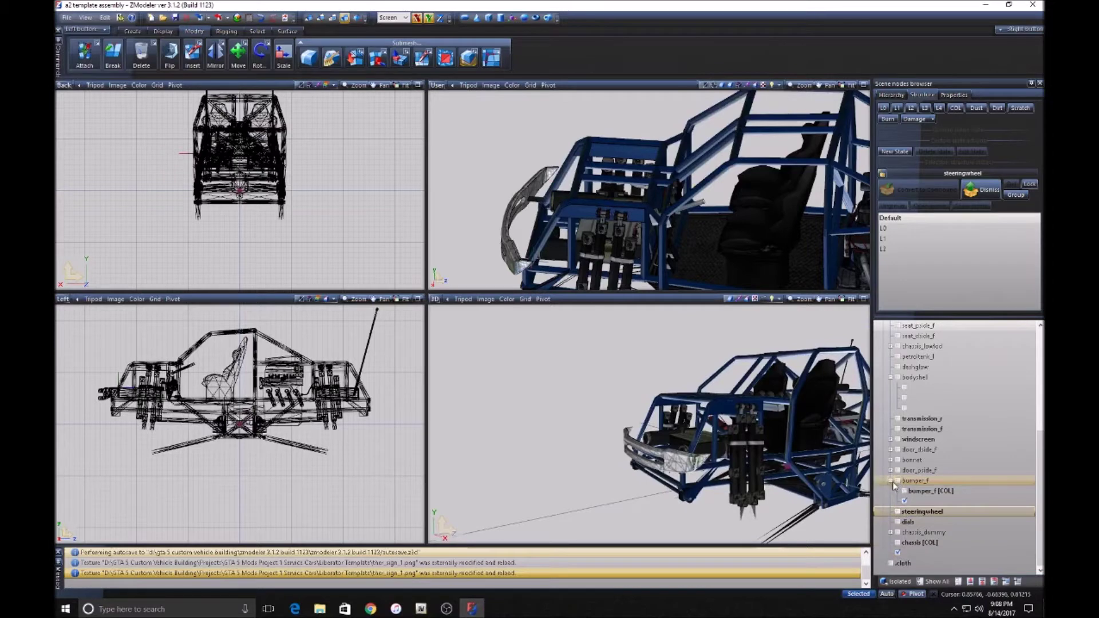
click(732, 247)
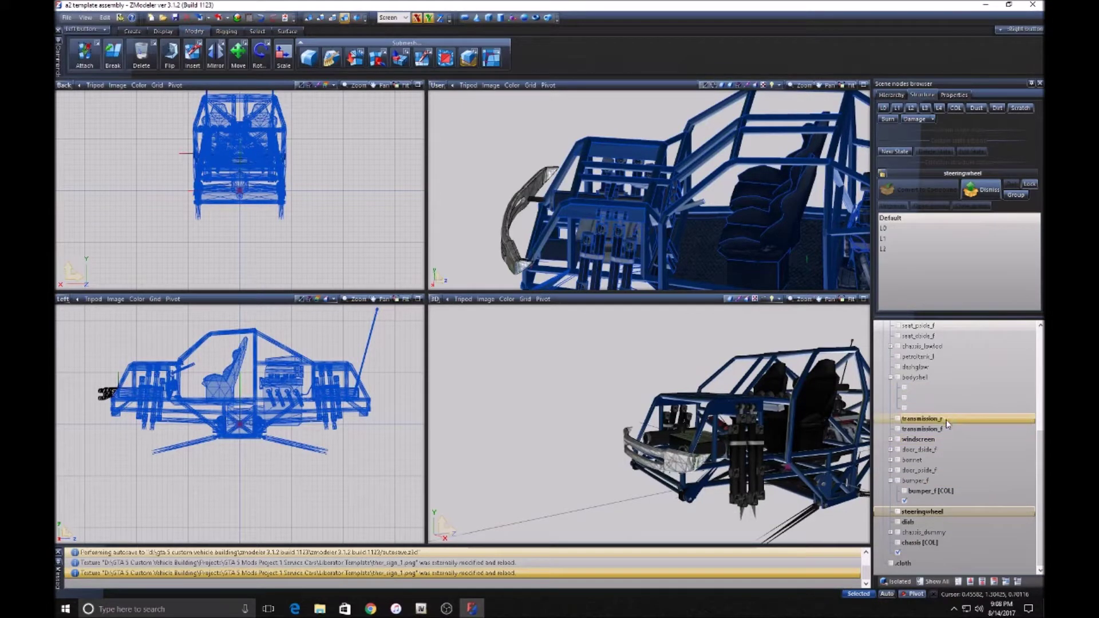
Expand door_pside_f and display its first two unnamed meshes one at a time to compare their detail.
click(892, 471)
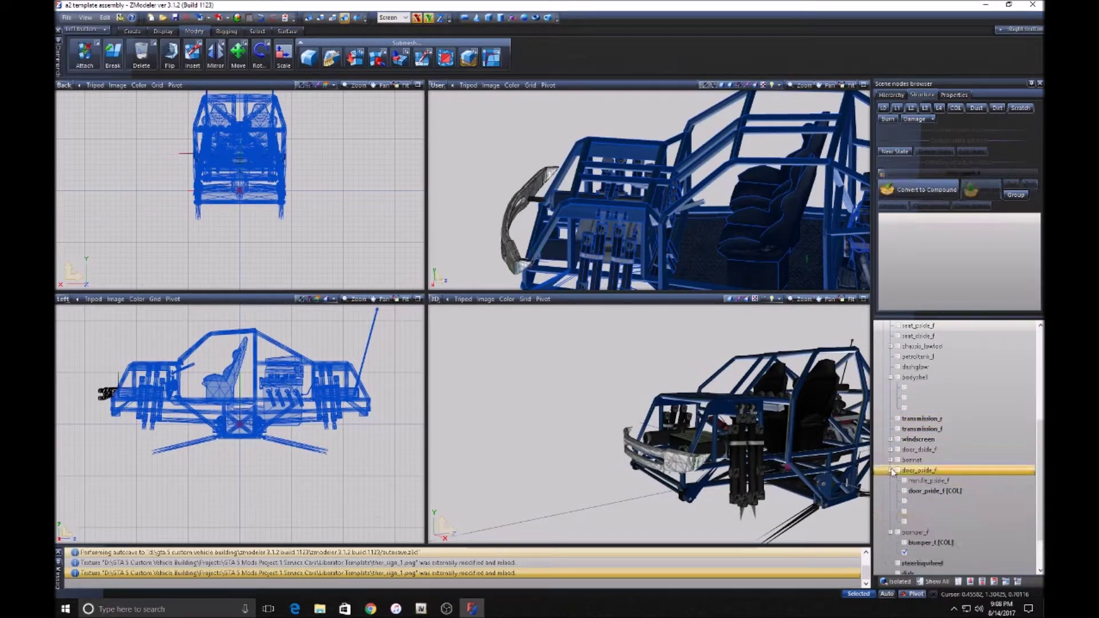
click(904, 501)
middle_drag(736, 479, 815, 475)
click(904, 501)
click(905, 511)
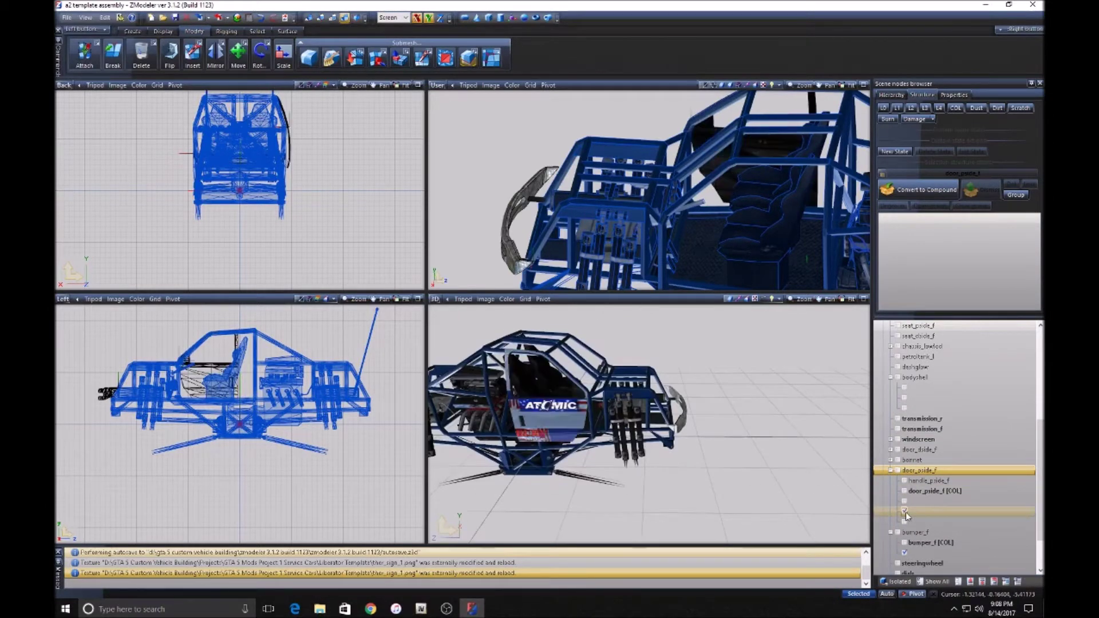
click(905, 512)
Delete the two lower-detail unnamed meshes under door_pside_f and display the most detailed one.
right_click(921, 514)
click(937, 521)
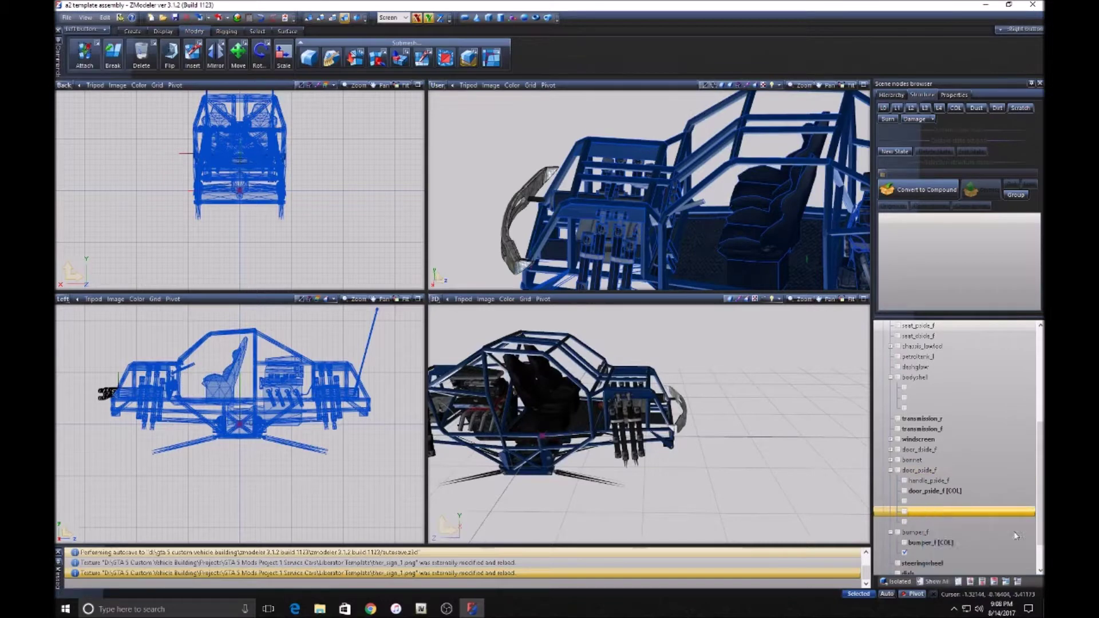
right_click(938, 514)
mouse_move(965, 533)
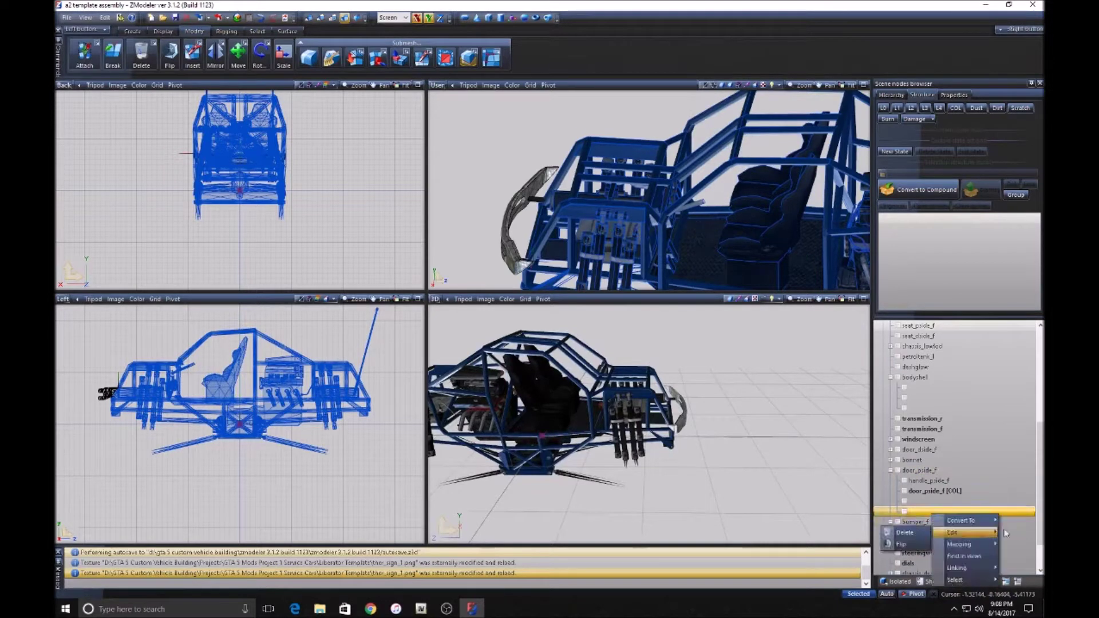
click(910, 532)
click(905, 502)
Expand the bonnet node, display its first unnamed mesh, and delete the two lower-detail meshes below it.
click(891, 460)
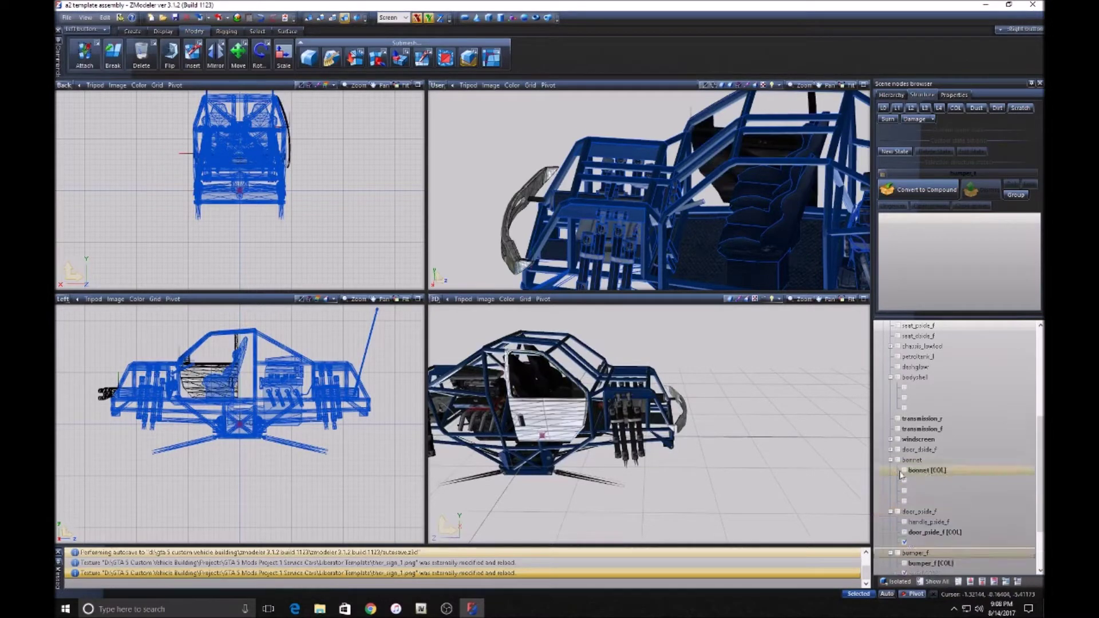
click(905, 482)
right_click(912, 491)
mouse_move(951, 509)
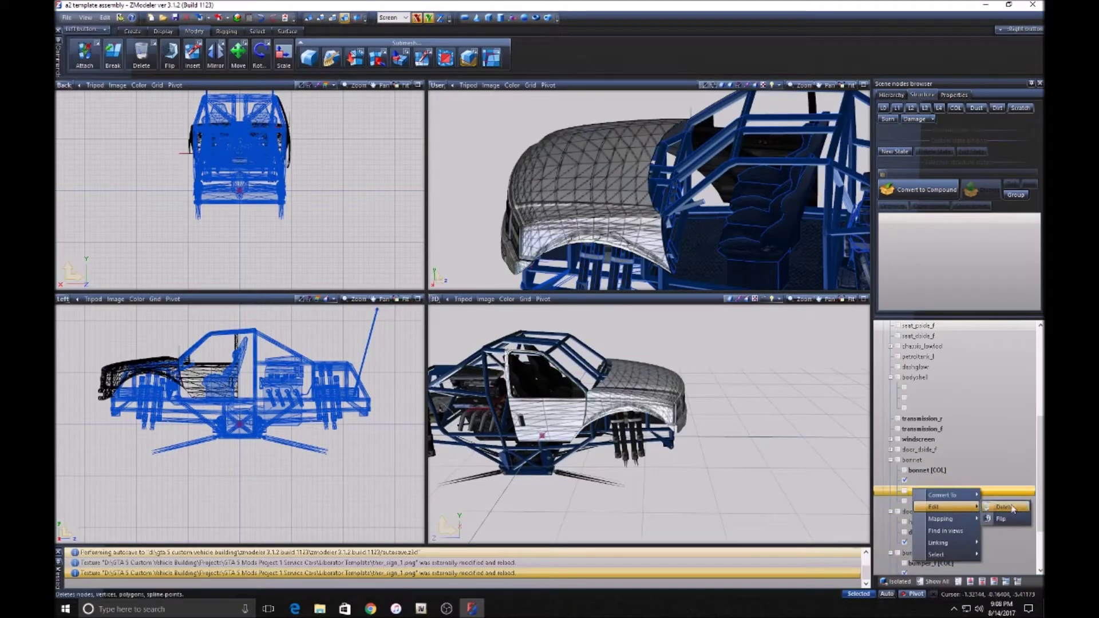
click(986, 507)
right_click(920, 490)
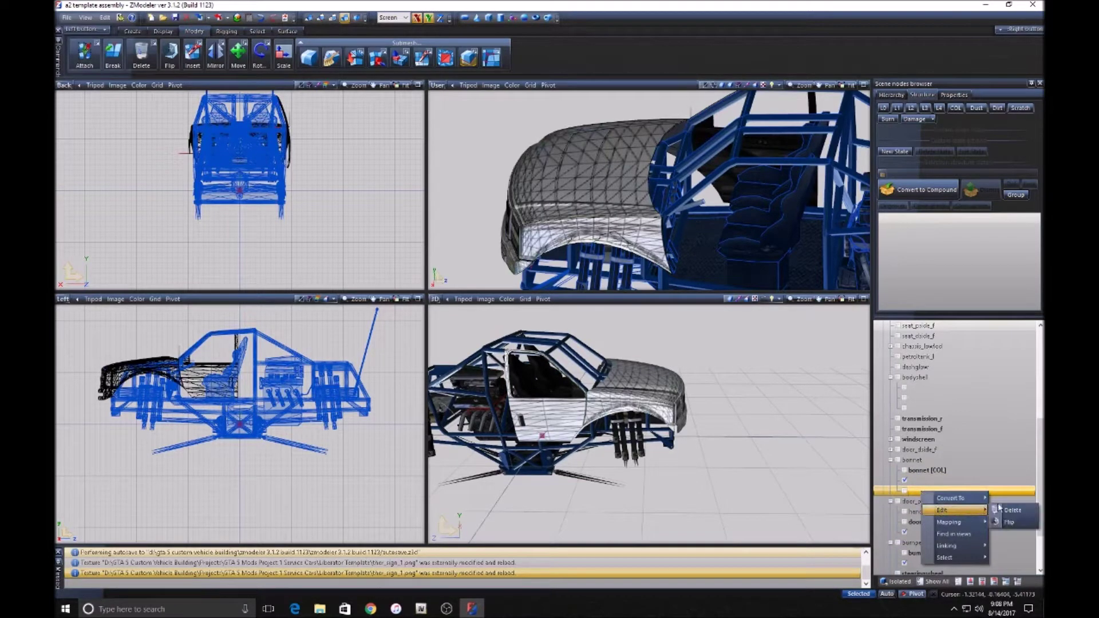
click(1006, 509)
Expand door_dside_f, display its first unnamed mesh, and delete the two lower-detail meshes below it.
middle_drag(767, 415, 633, 397)
click(891, 449)
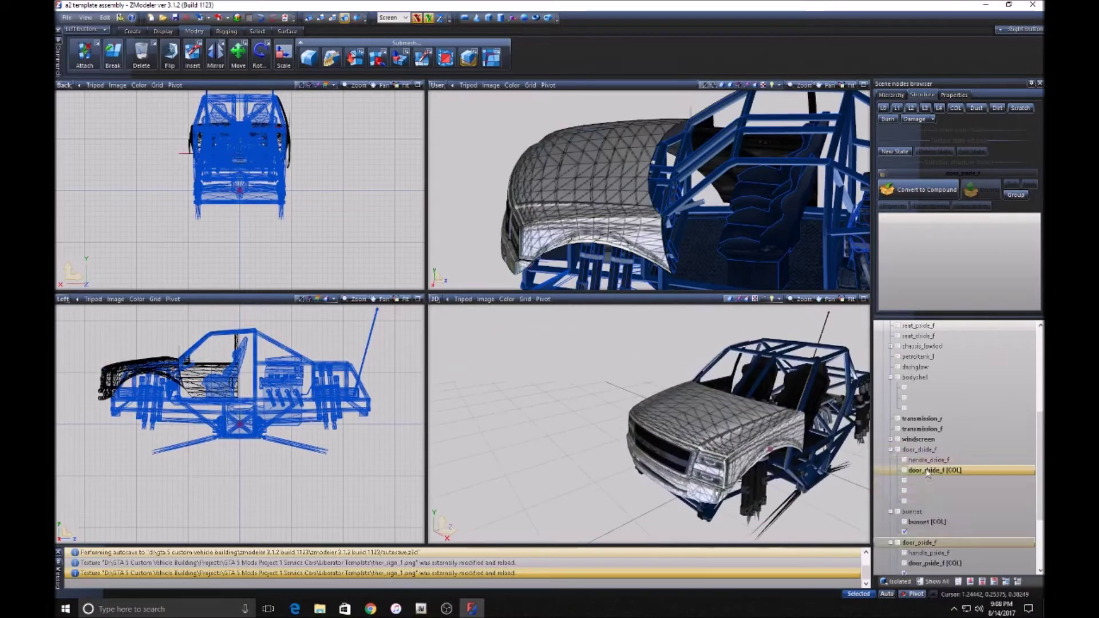
click(903, 480)
right_click(923, 492)
mouse_move(945, 510)
click(1011, 510)
right_click(923, 495)
click(1014, 511)
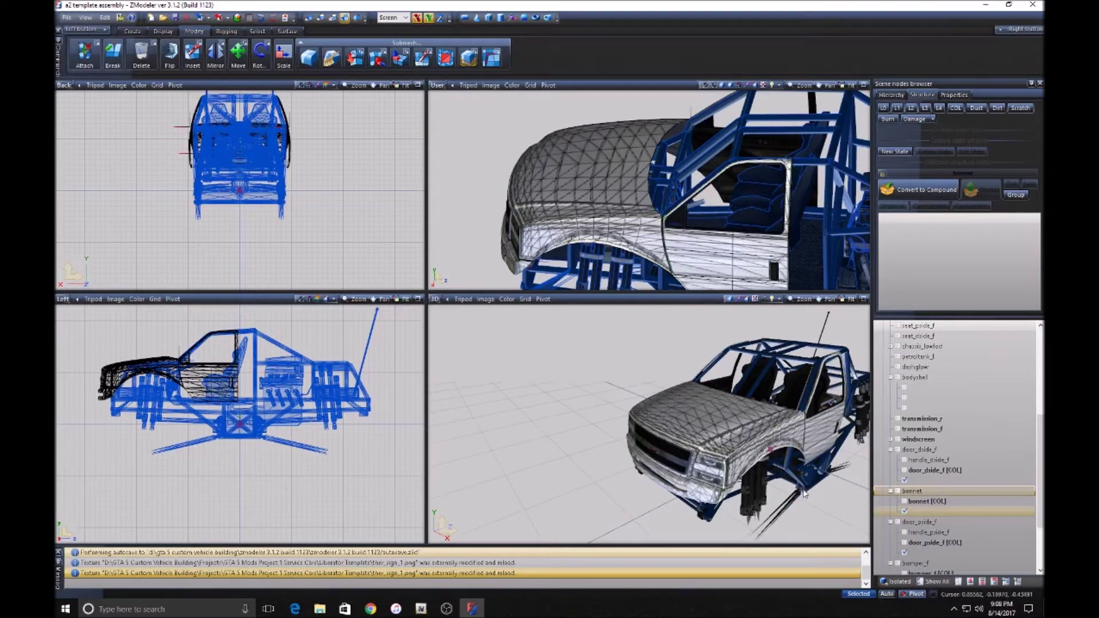
Display the first unnamed mesh under bodyshell and delete the two lower-detail bodyshell meshes.
middle_drag(803, 491, 769, 502)
scroll(769, 502, down, 5)
scroll(771, 505, up, 3)
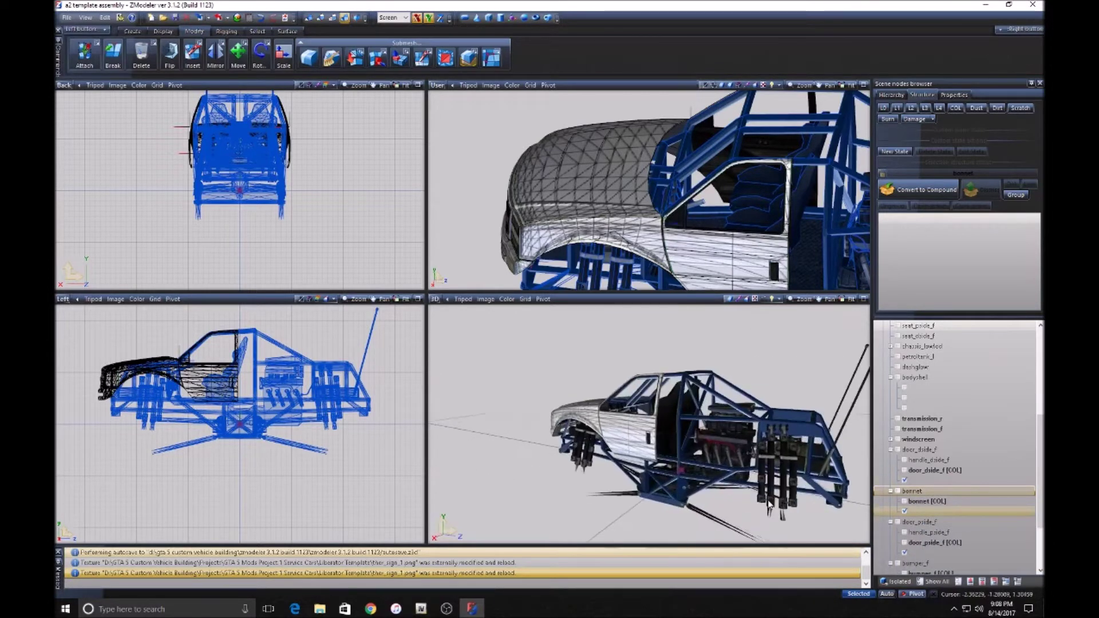
click(904, 387)
right_click(916, 403)
mouse_move(967, 416)
click(1006, 418)
right_click(922, 402)
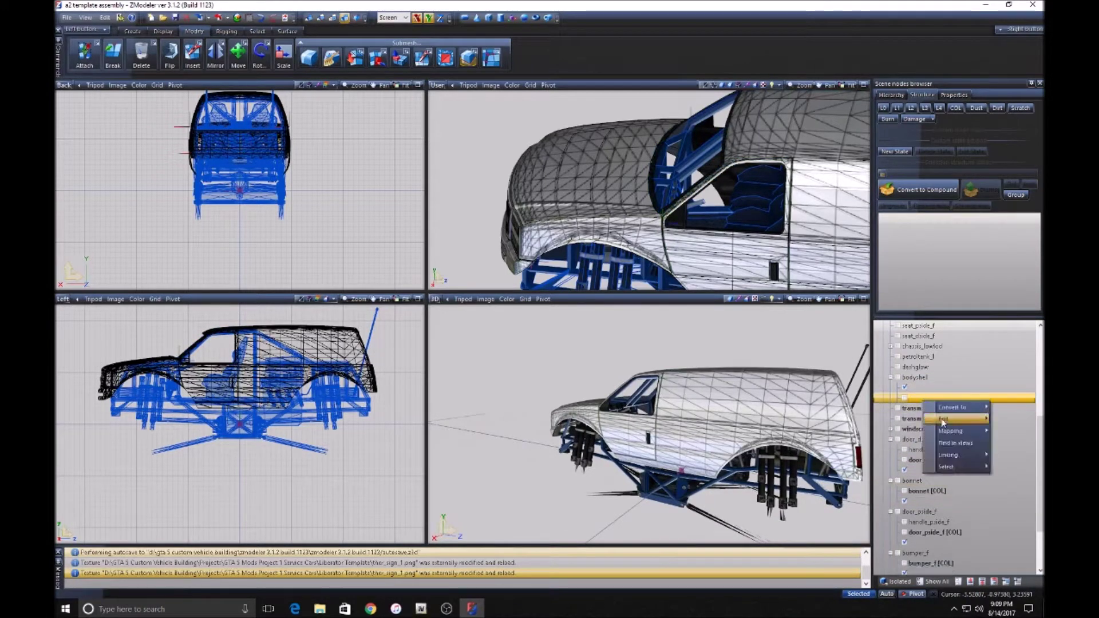
click(1006, 419)
Show all hidden nodes at level L0 to inspect the complete truck, and return to displaying only the remaining unnamed meshes.
middle_drag(824, 443, 704, 428)
scroll(984, 426, up, 8)
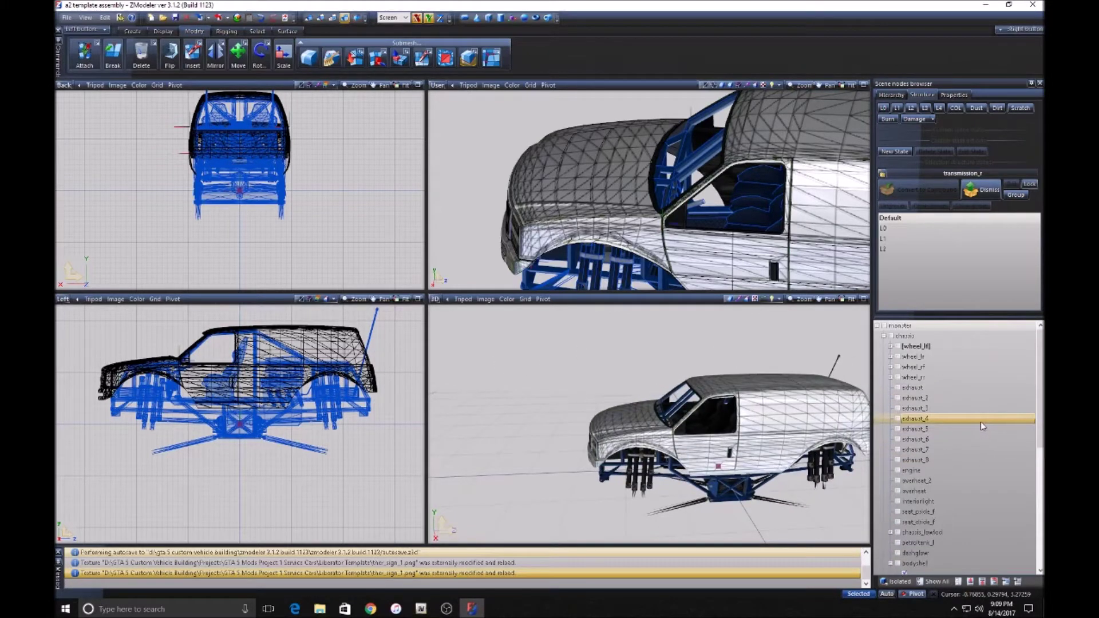
middle_drag(564, 449, 606, 452)
scroll(954, 500, down, 10)
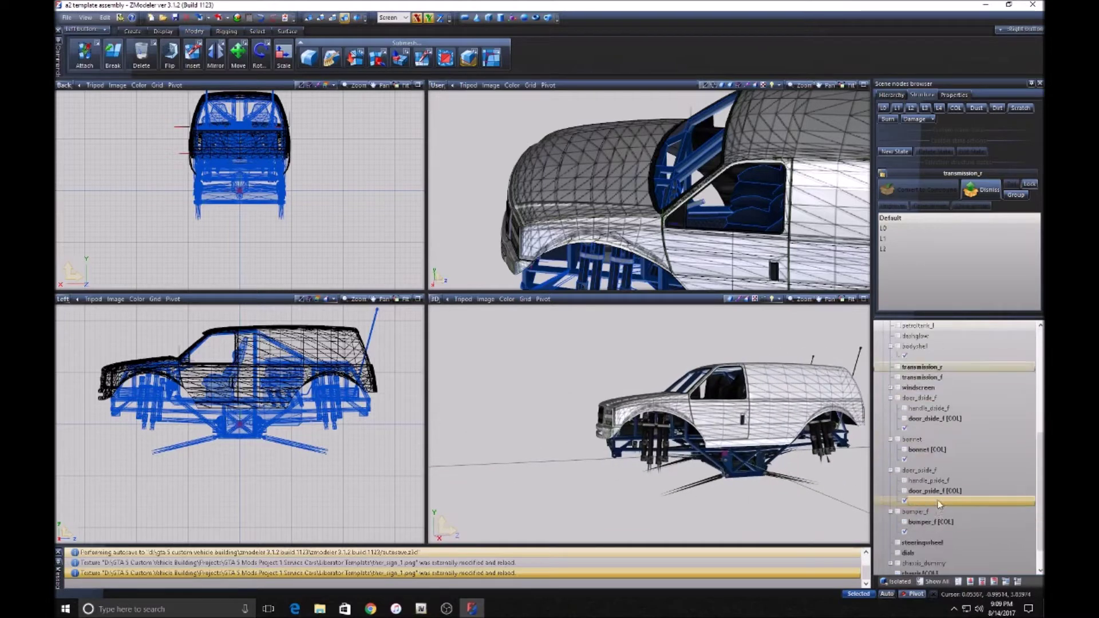
click(932, 582)
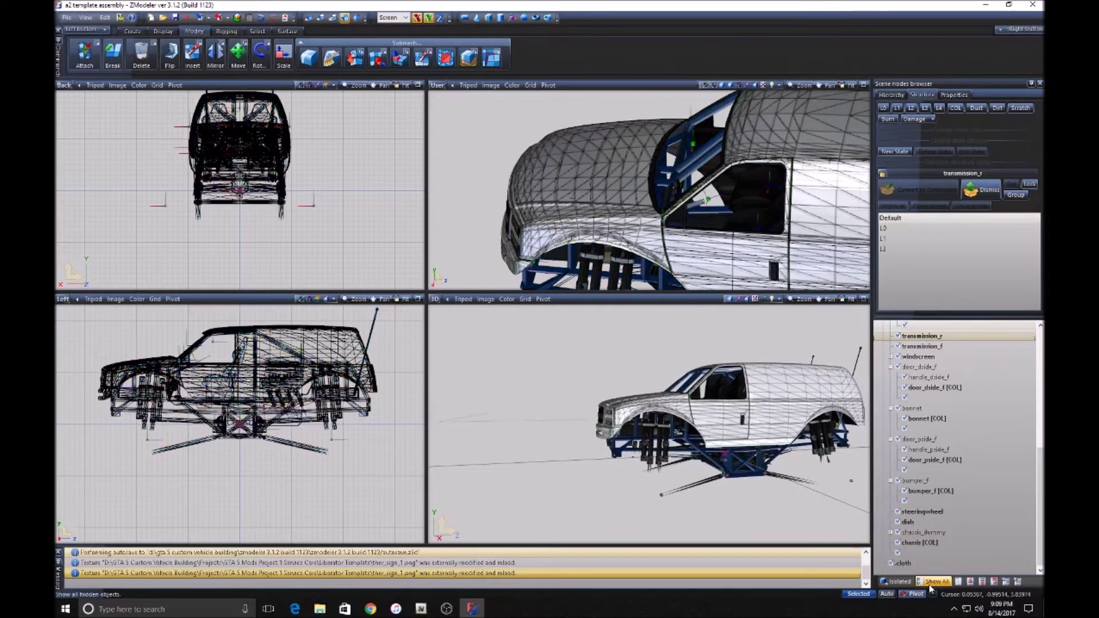
middle_drag(695, 456, 705, 461)
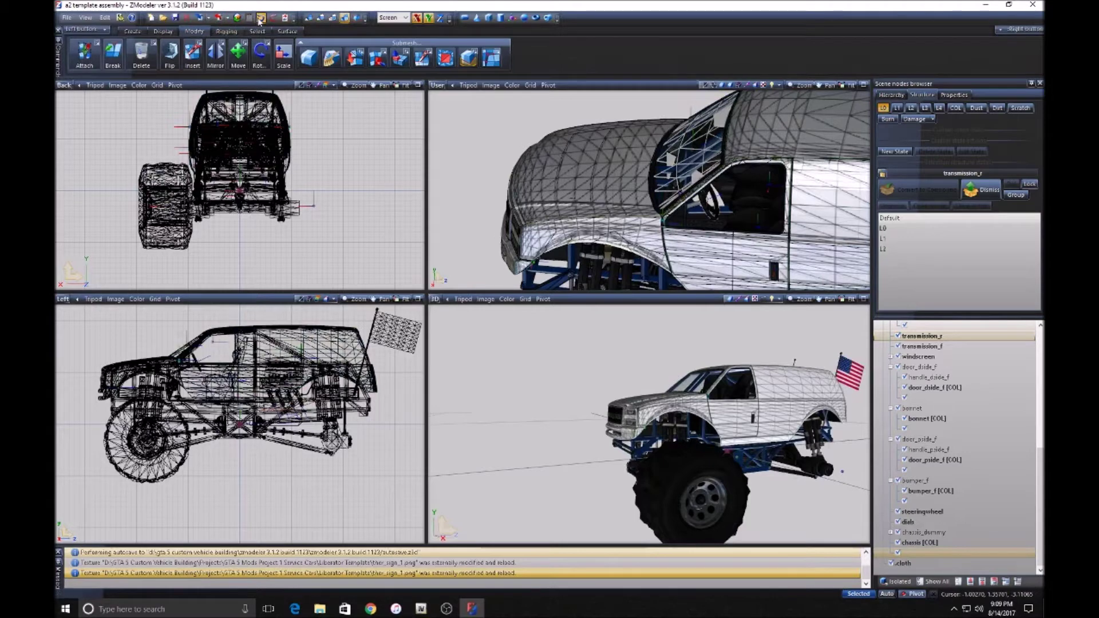
click(260, 20)
click(261, 20)
click(883, 109)
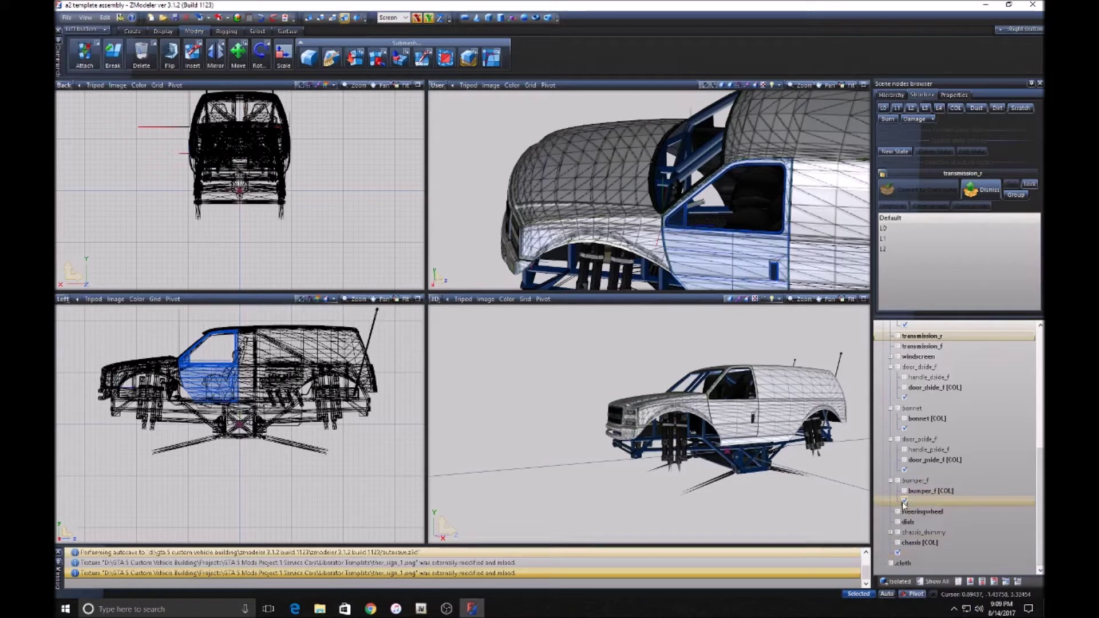
Toggle the visibility of the bumper_f dummy node and its unnamed mesh to compare what each one displays.
scroll(922, 395, up, 5)
scroll(922, 396, up, 3)
scroll(923, 397, down, 8)
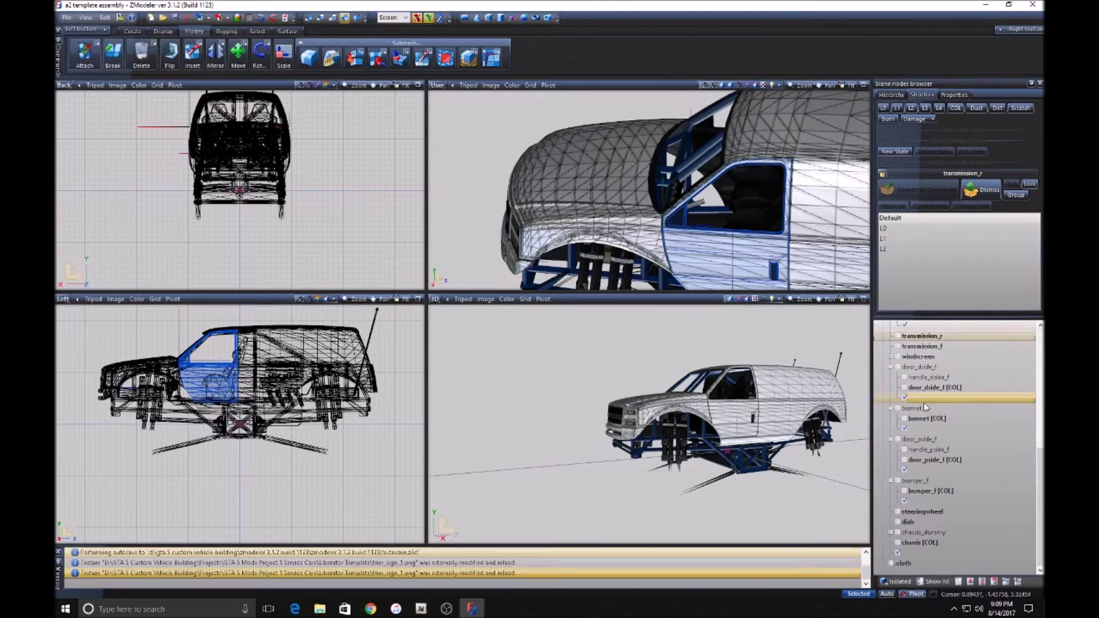
click(904, 501)
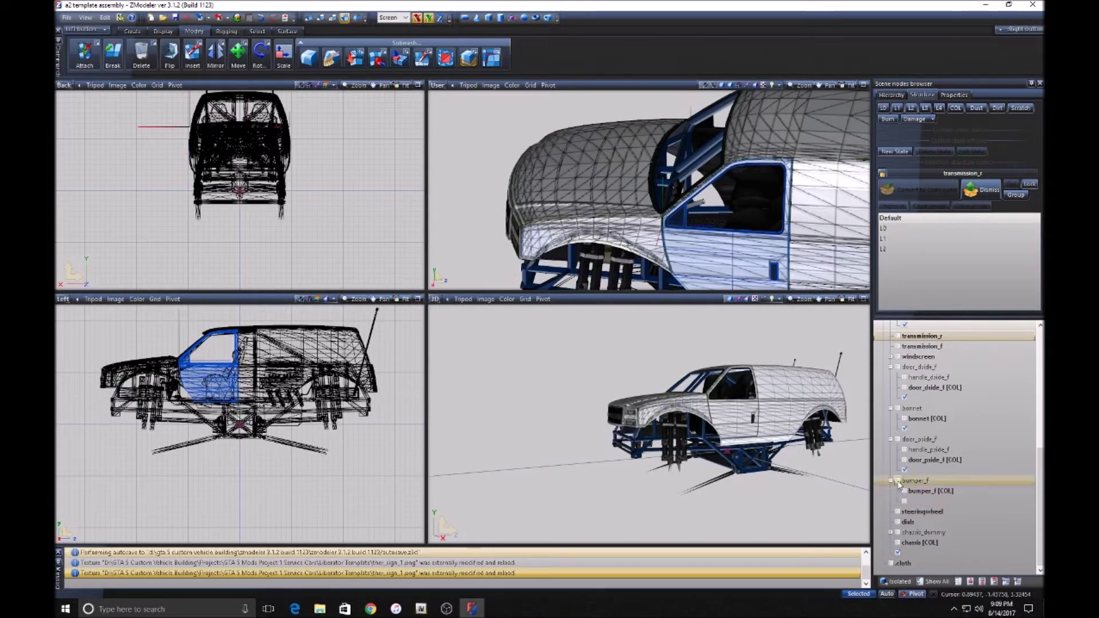
scroll(596, 449, up, 5)
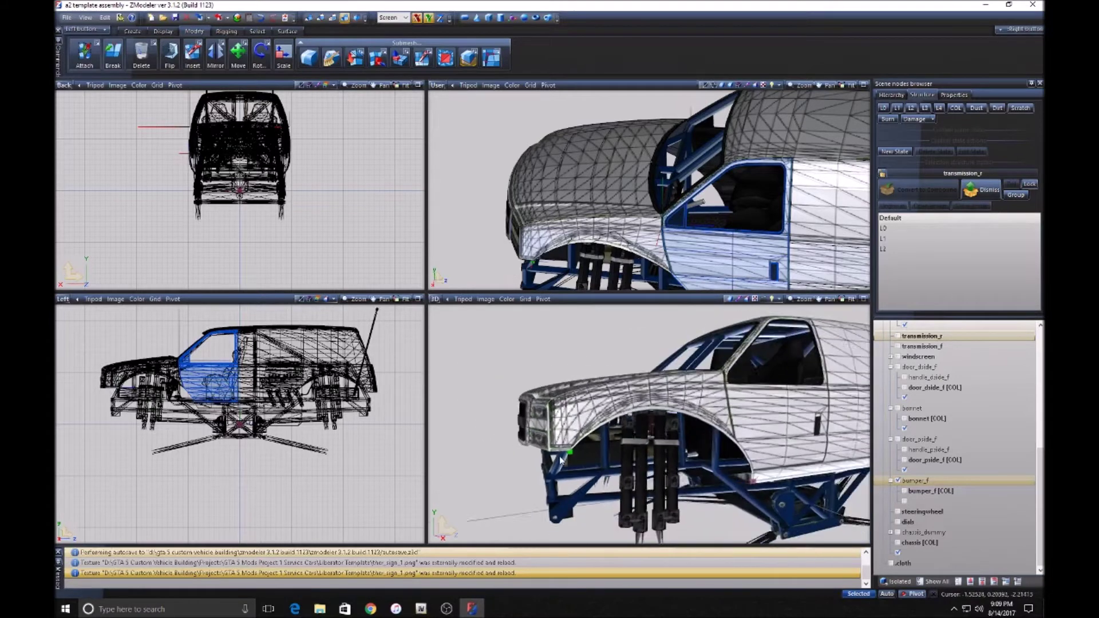
scroll(592, 460, down, 5)
click(898, 480)
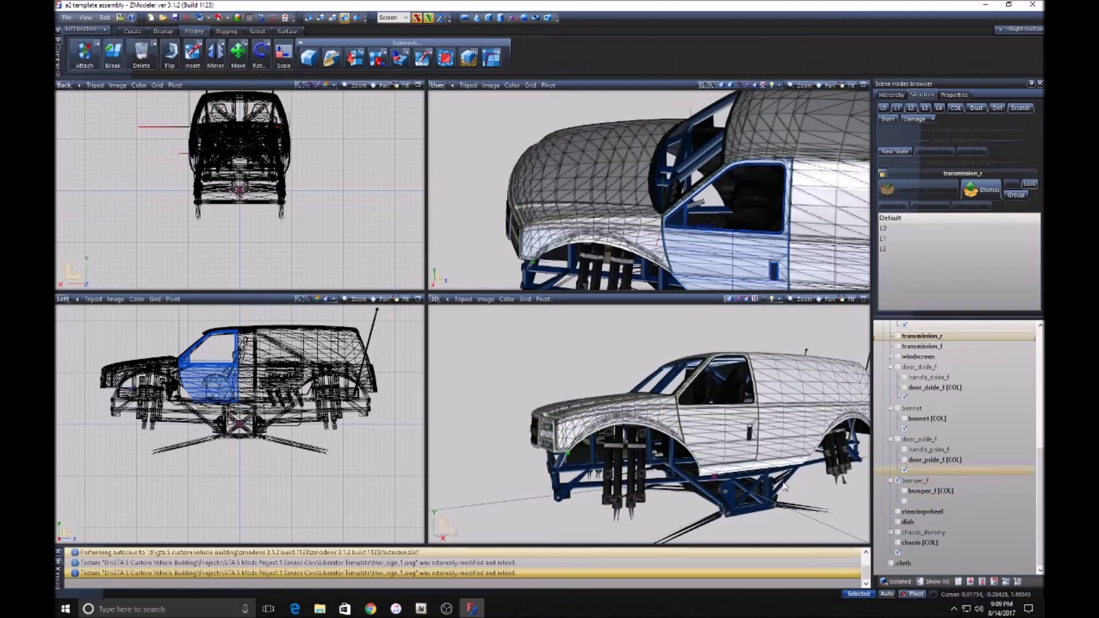
click(899, 482)
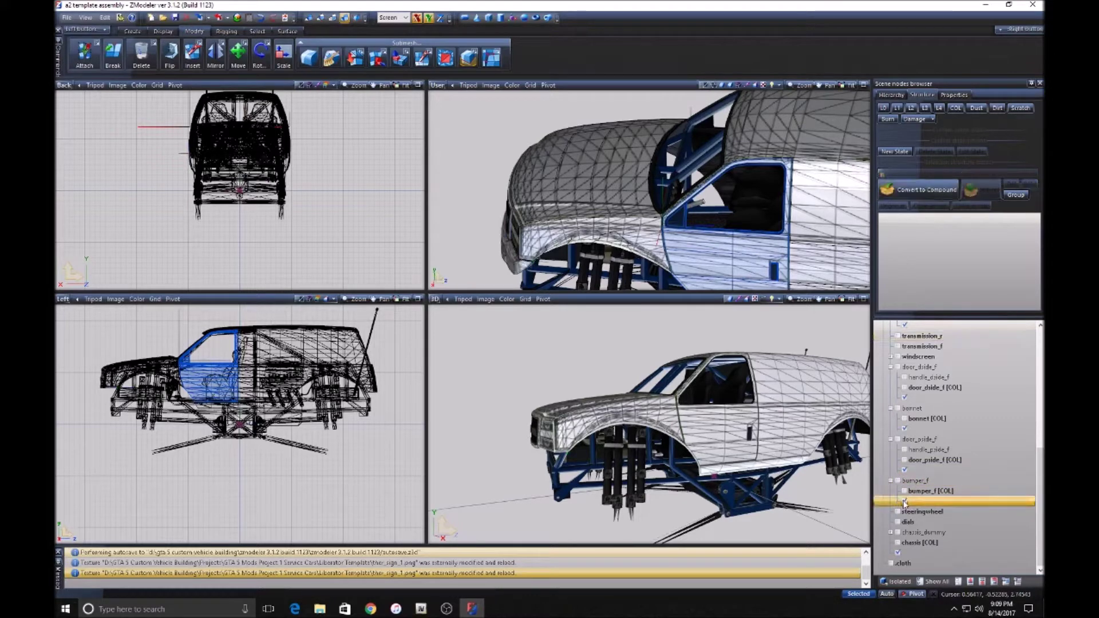
Select the displayed body and chassis meshes together and make three copies of each with the Copy tool.
click(226, 143)
click(257, 31)
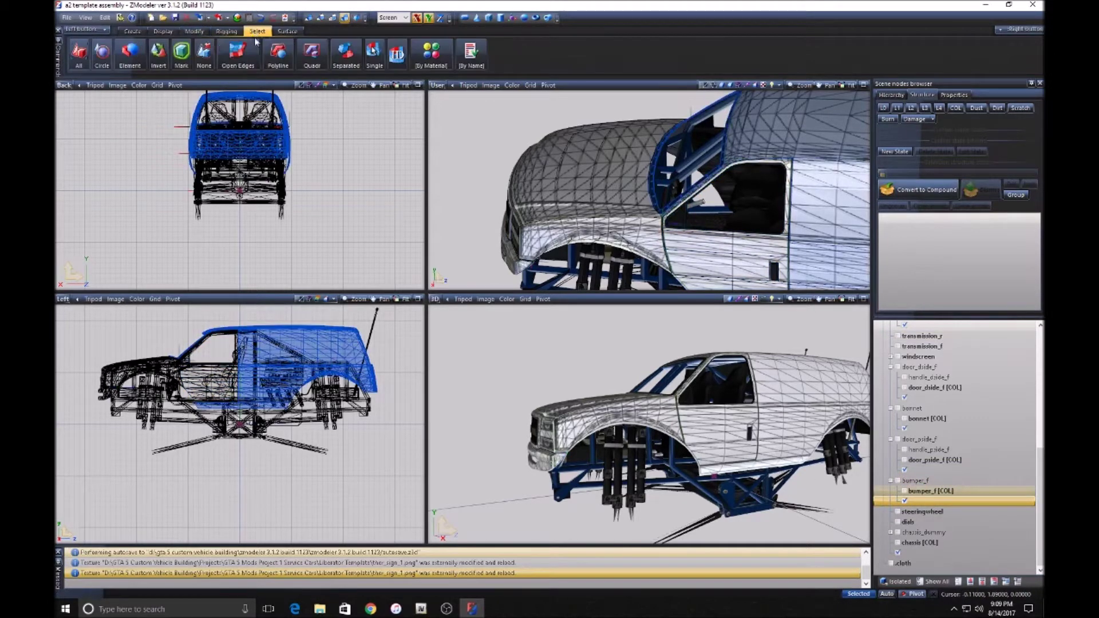
click(132, 31)
click(76, 58)
click(75, 416)
drag(70, 476, 422, 306)
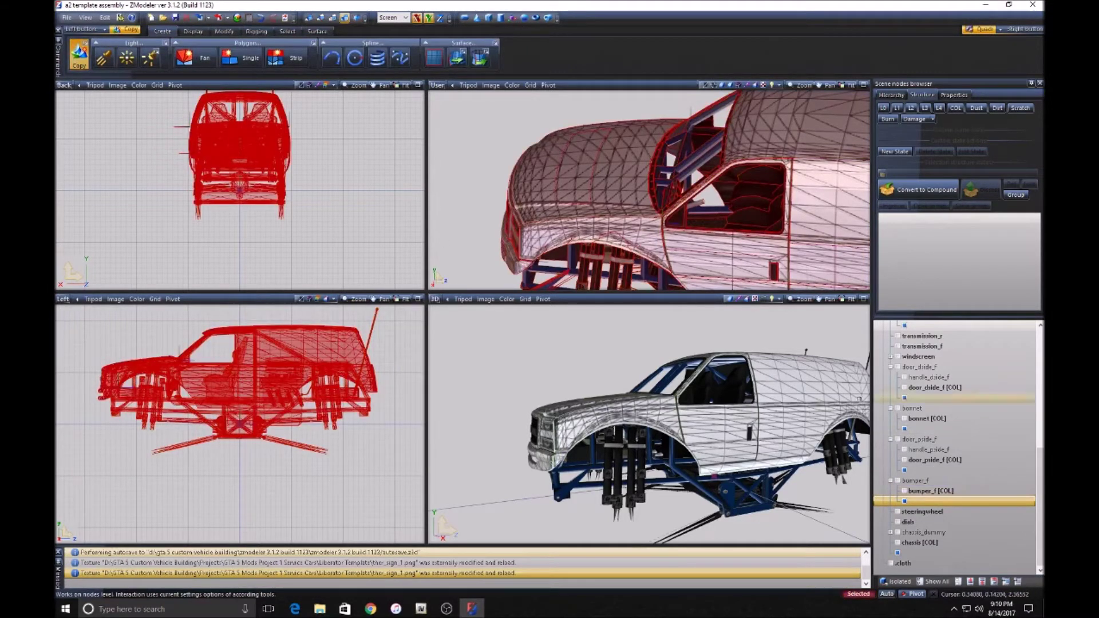
scroll(932, 368, up, 3)
scroll(932, 368, up, 2)
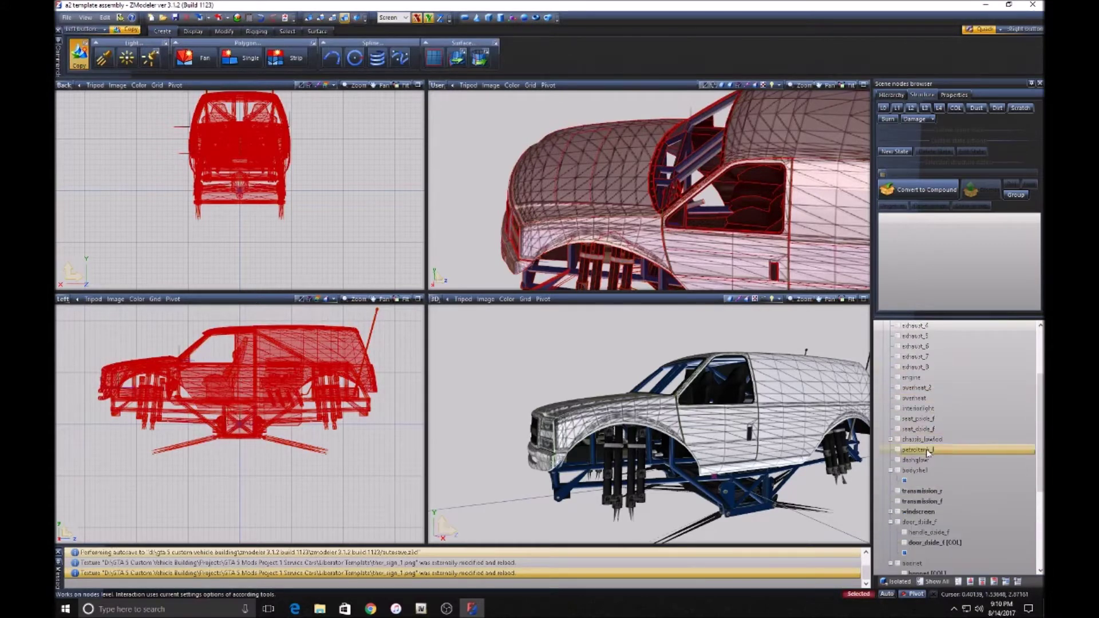
click(208, 482)
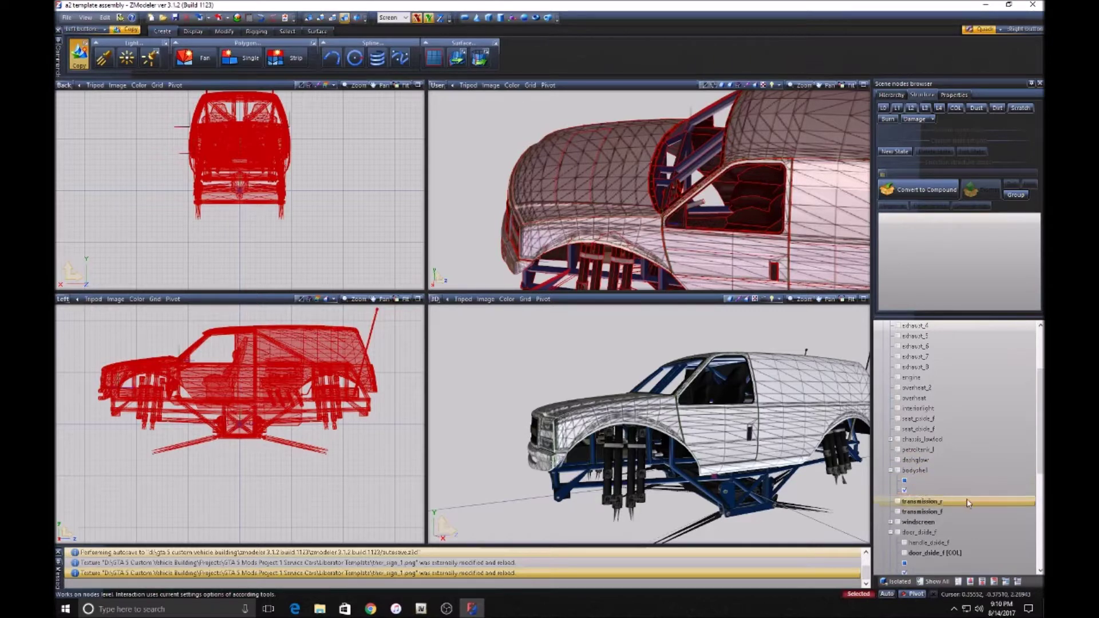
click(213, 484)
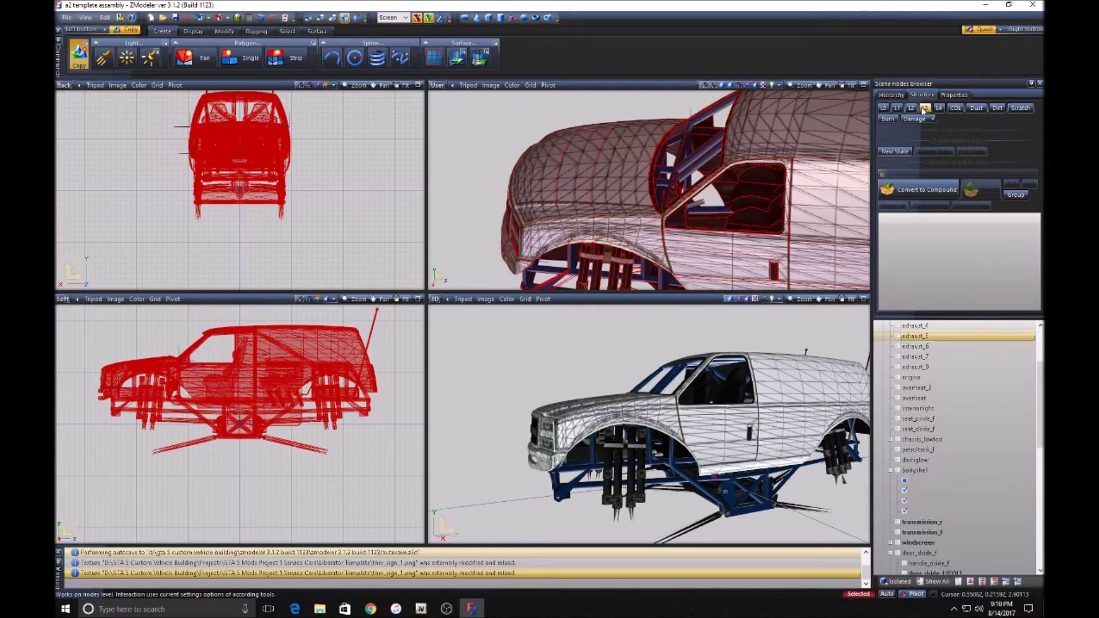
scroll(225, 471, down, 2)
drag(94, 500, 418, 314)
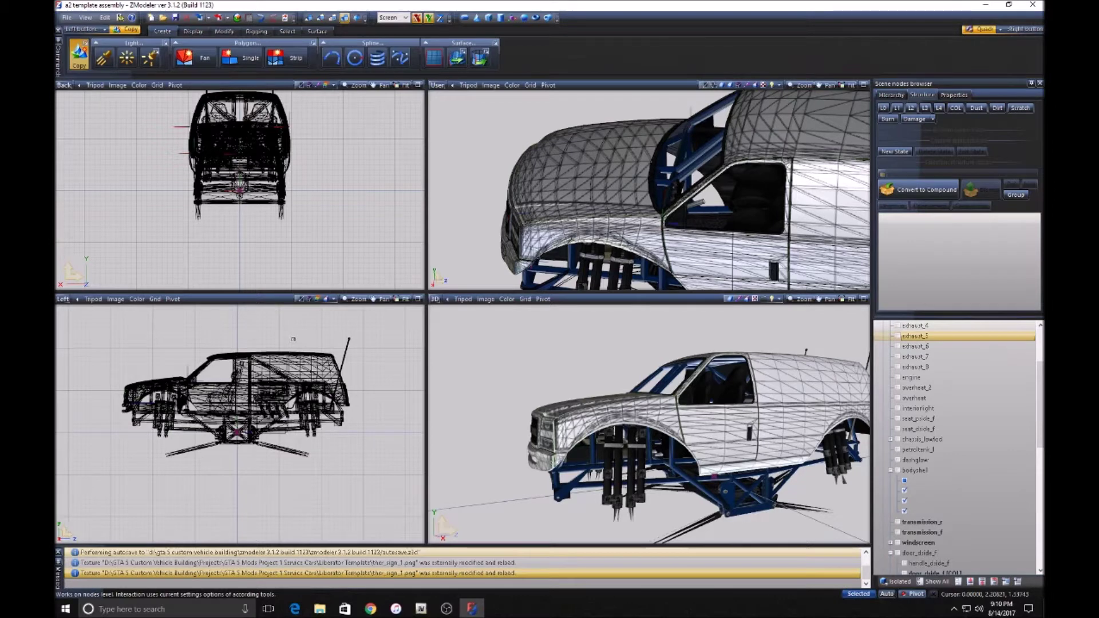
Hide all nodes and inspect the wheel_lf compound at detail levels L0, L1, L2 and L3.
scroll(933, 486, up, 3)
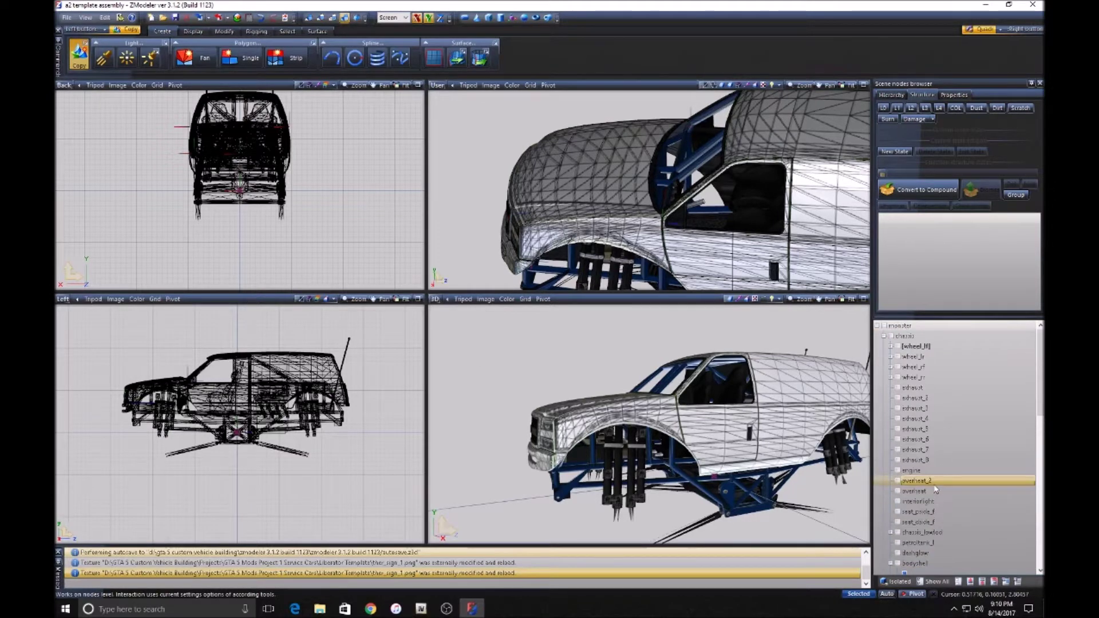
scroll(936, 491, down, 2)
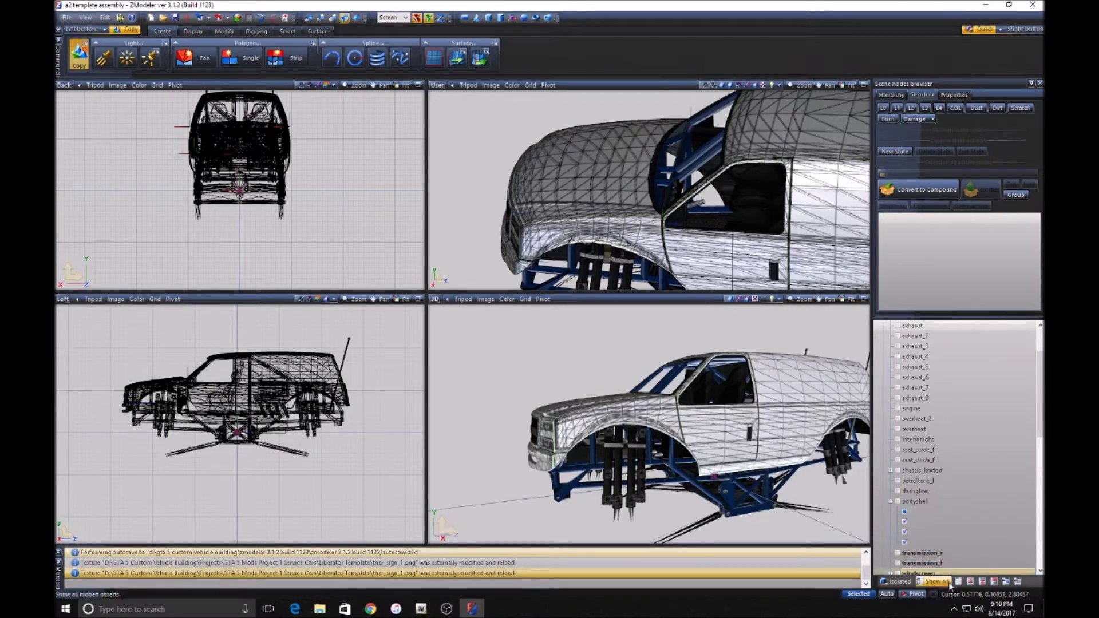
click(959, 582)
scroll(932, 371, up, 2)
click(941, 347)
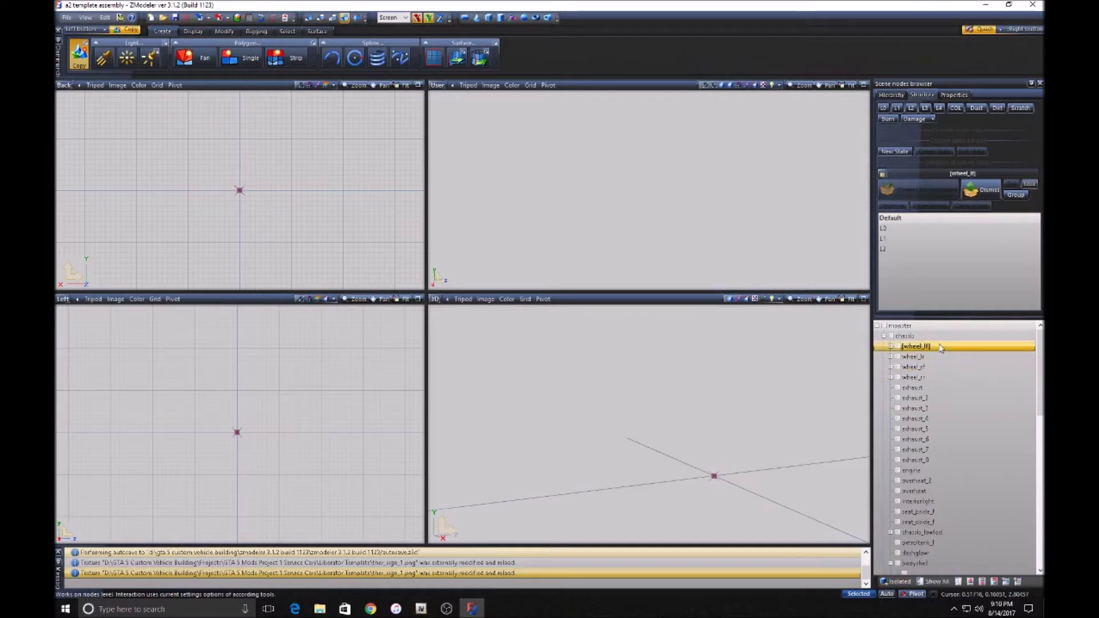
click(886, 109)
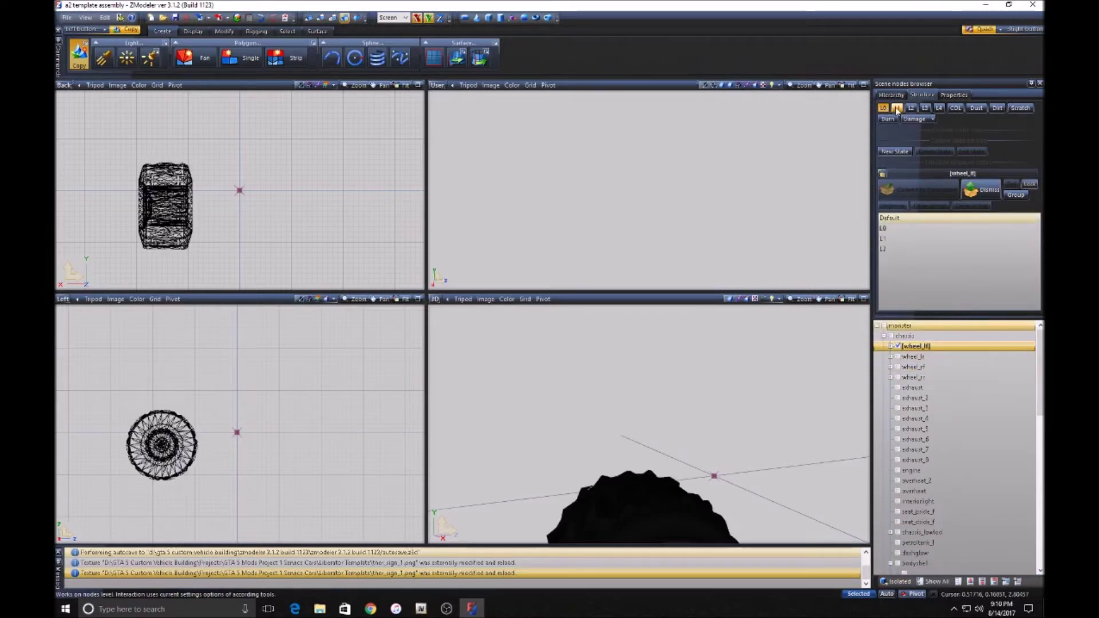
click(896, 109)
click(910, 109)
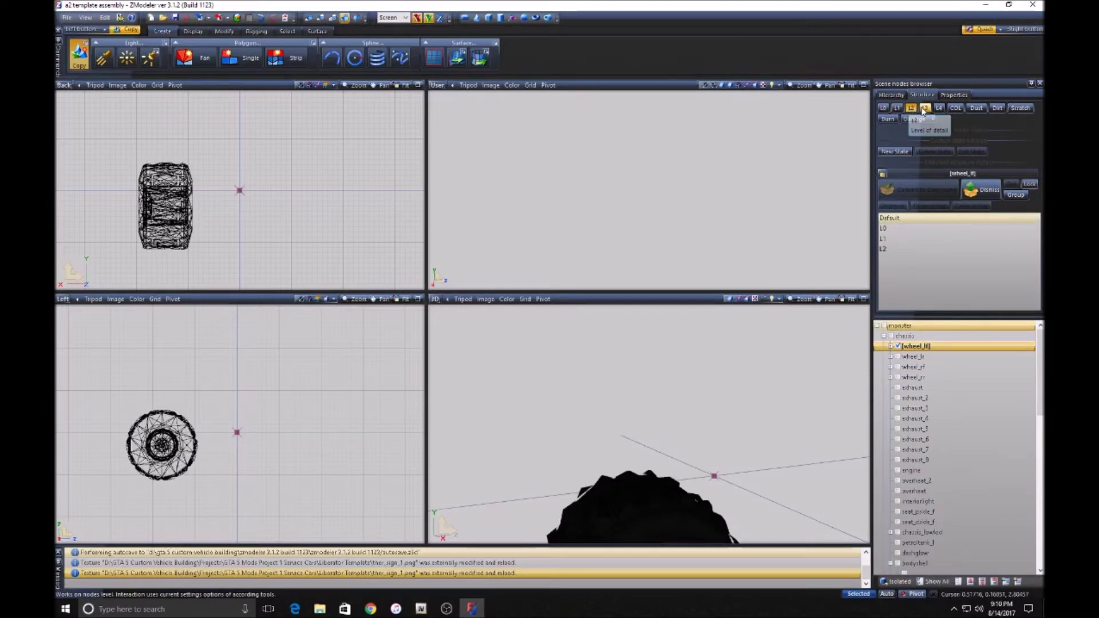
click(924, 109)
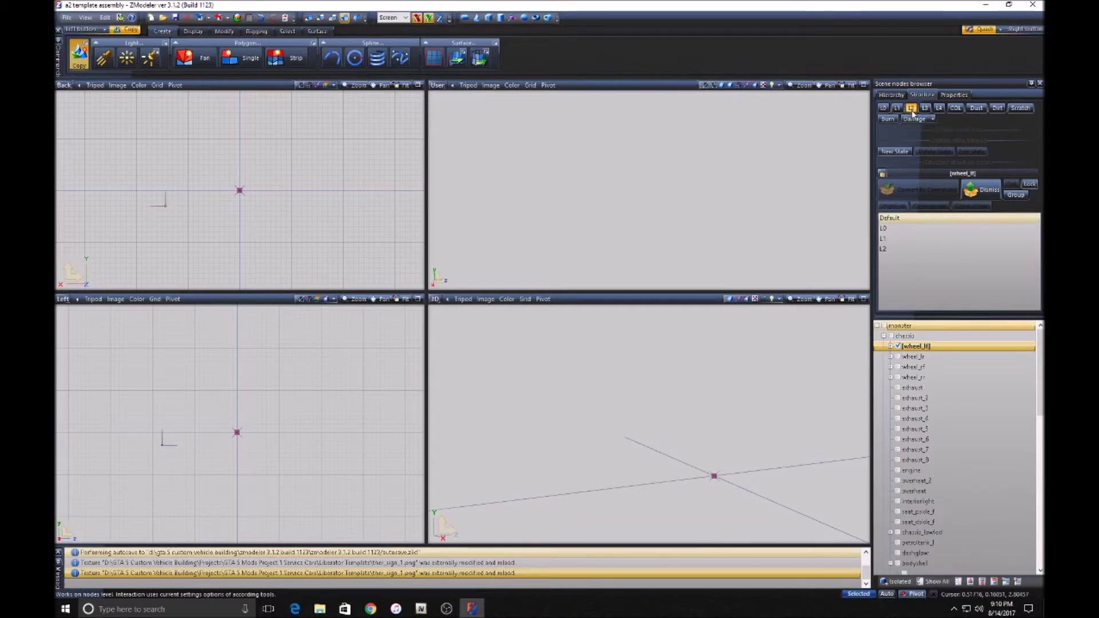
click(911, 109)
Expand the wheel_lf node and try to dismiss its compound.
click(928, 358)
double_click(937, 347)
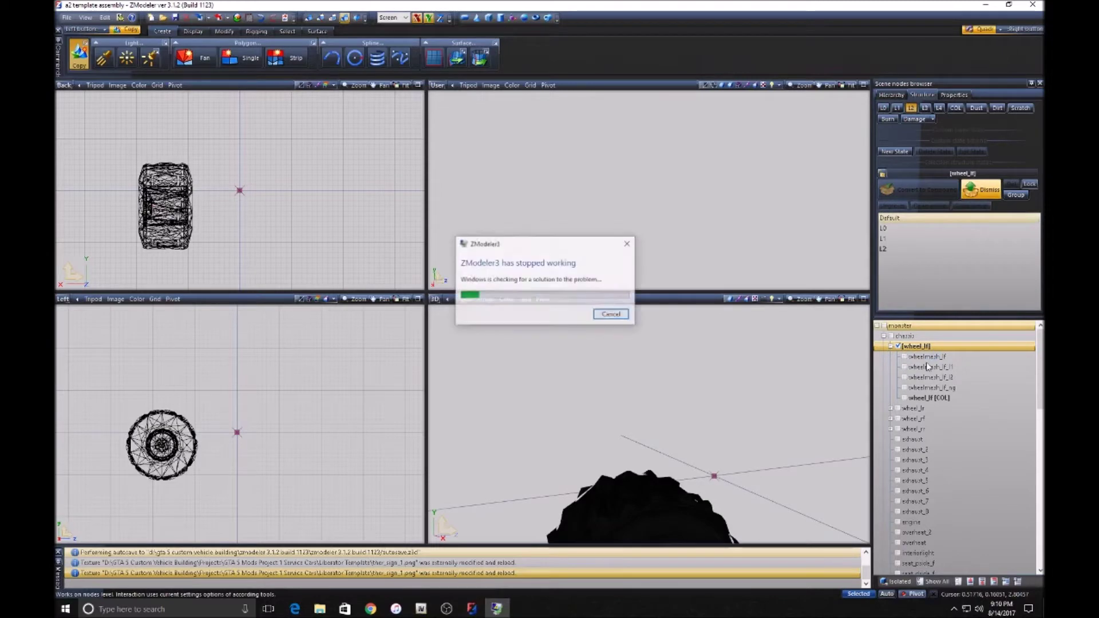
click(611, 315)
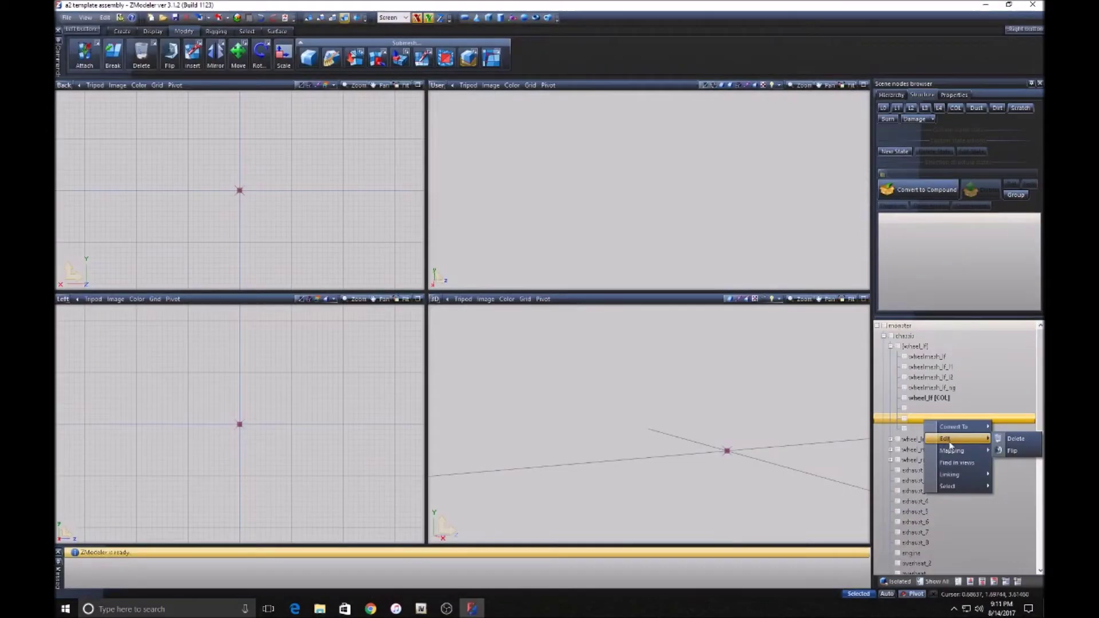
Delete the two lower-detail unnamed meshes under wheel_lf and display the remaining one.
click(965, 447)
right_click(930, 422)
mouse_move(950, 442)
click(909, 442)
click(905, 407)
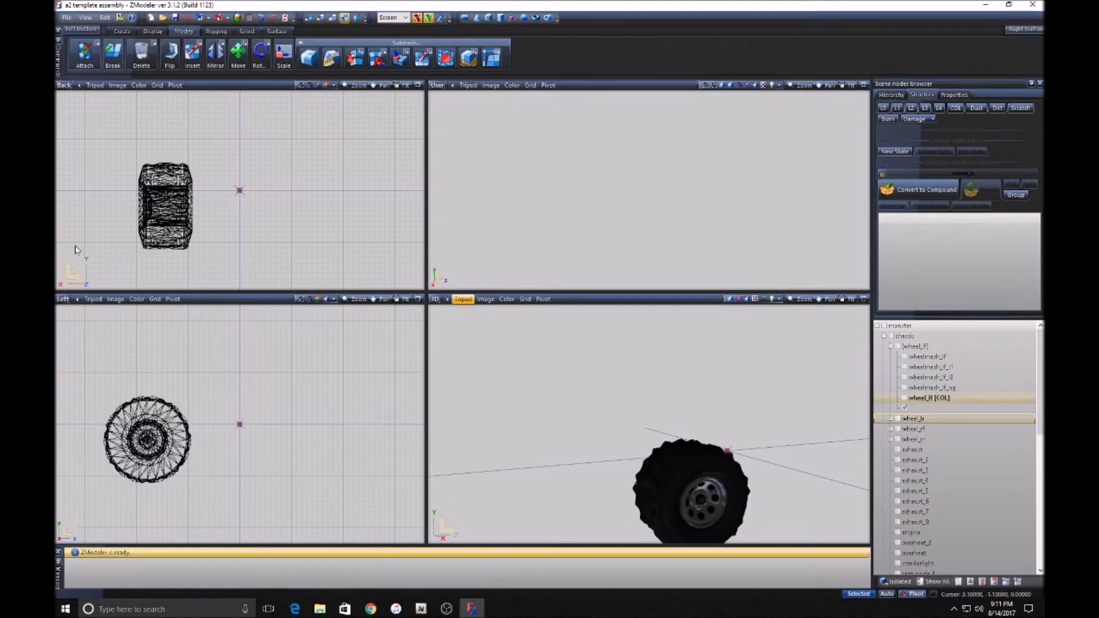
Make three copies of the displayed wheel_lf mesh with the Copy tool and save the file.
click(247, 31)
click(122, 31)
click(86, 54)
drag(220, 275, 98, 136)
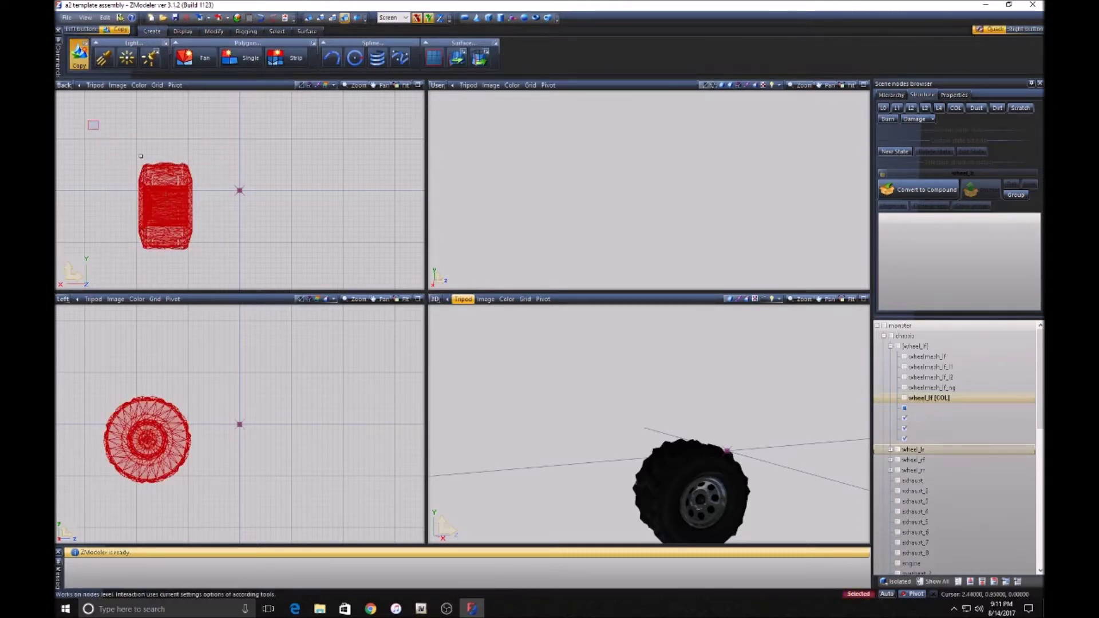
drag(140, 155, 287, 288)
click(70, 60)
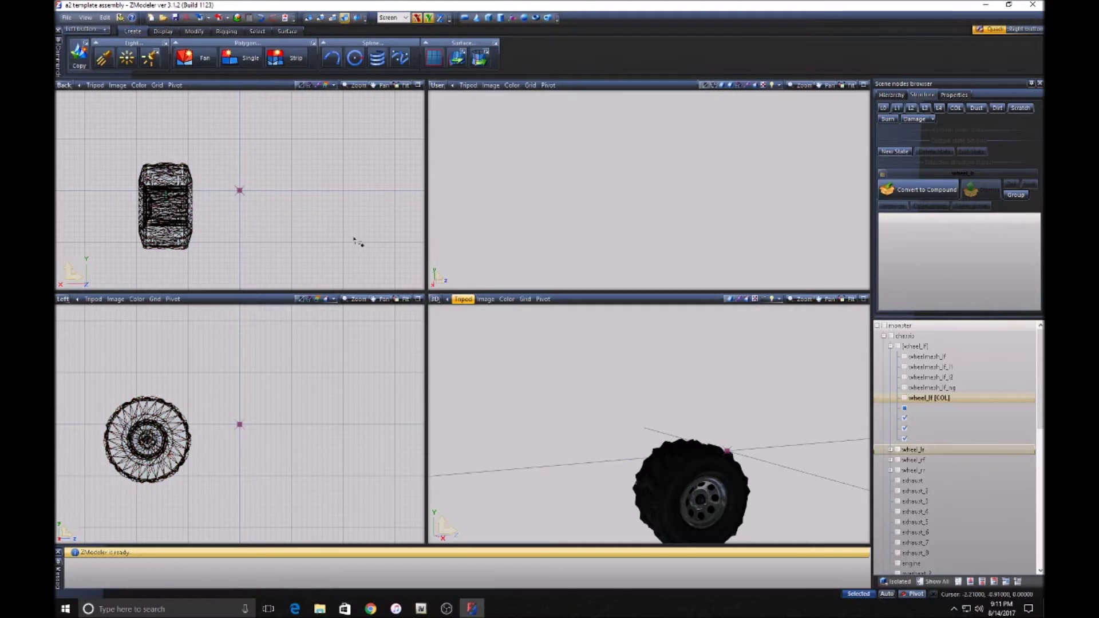
key(ctrl+s)
scroll(937, 453, down, 7)
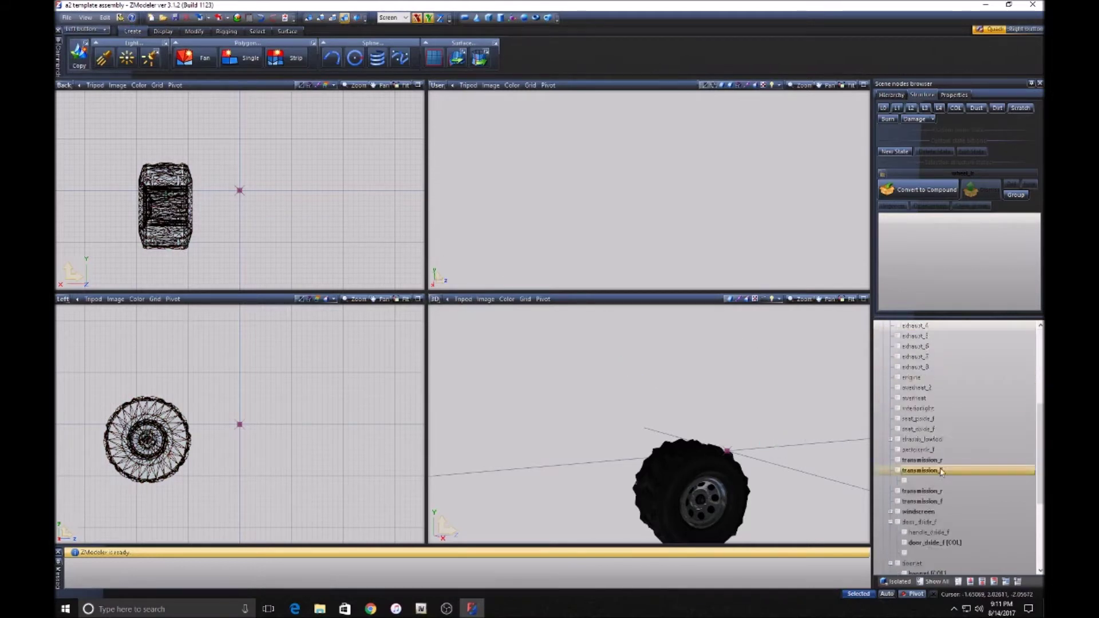
click(936, 451)
click(932, 518)
click(929, 557)
scroll(934, 534, down, 3)
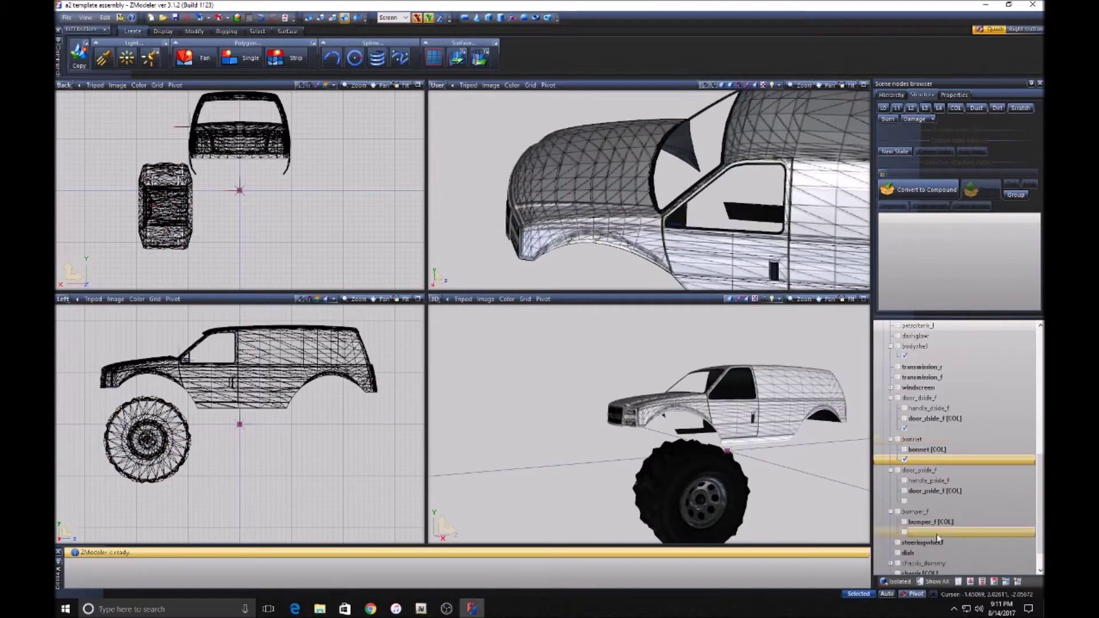
Hide everything, and display the unnamed meshes of bodyshell, door_dside_f, bonnet, door_pside_f, bumper_f and the chassis.
click(957, 582)
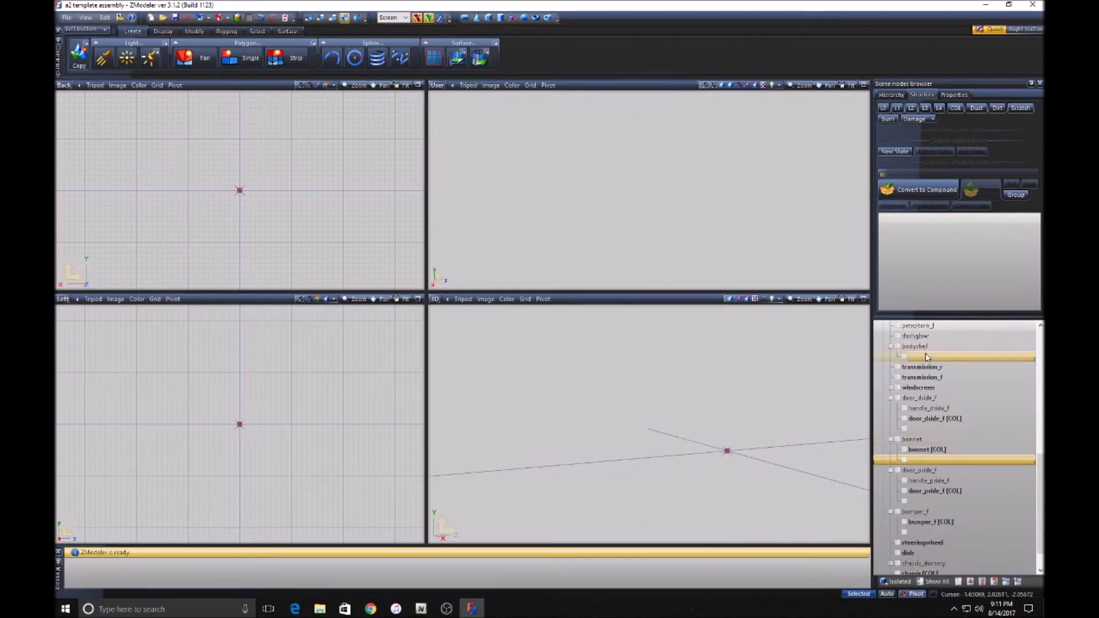
click(904, 356)
click(932, 429)
click(930, 460)
click(927, 500)
click(926, 530)
scroll(927, 522, down, 1)
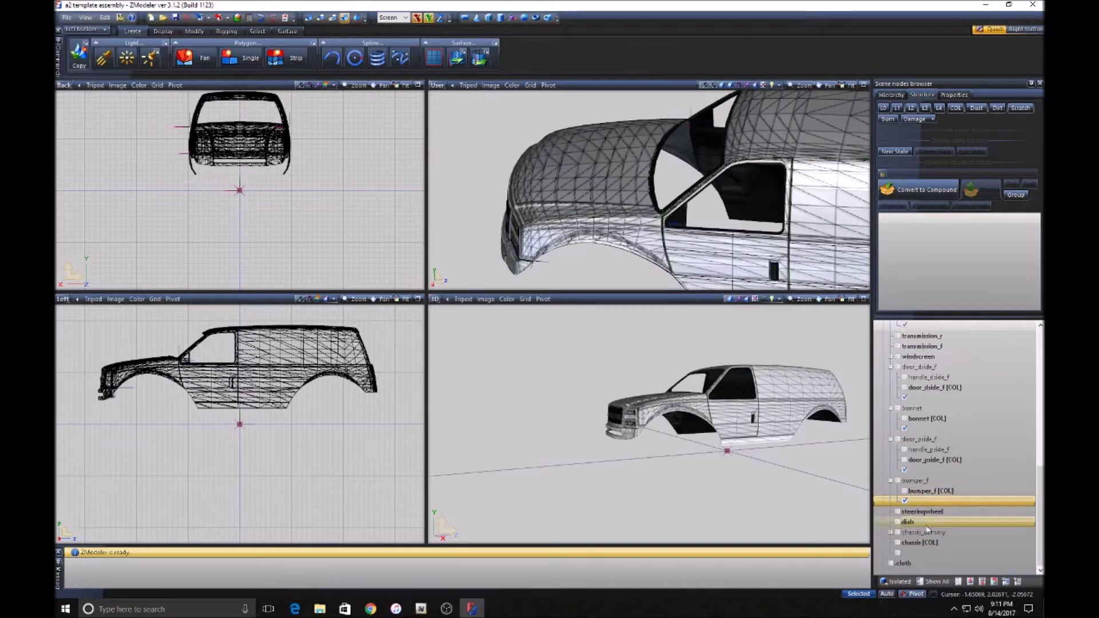
click(908, 553)
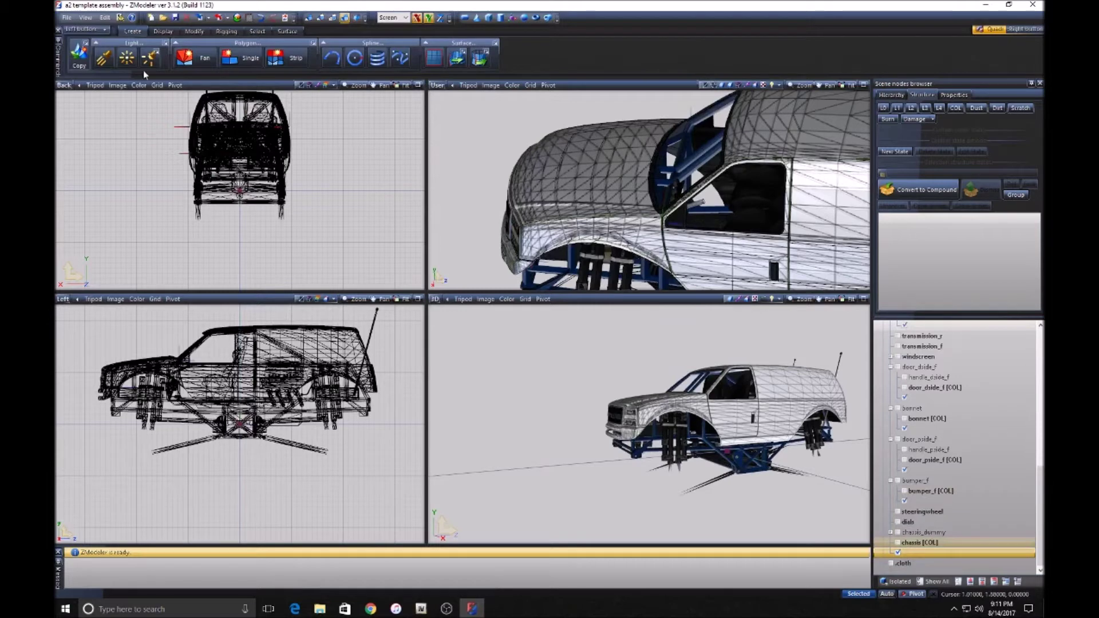
Copy all displayed body, door, bonnet, bumper and chassis meshes three times.
click(79, 54)
drag(155, 251, 343, 94)
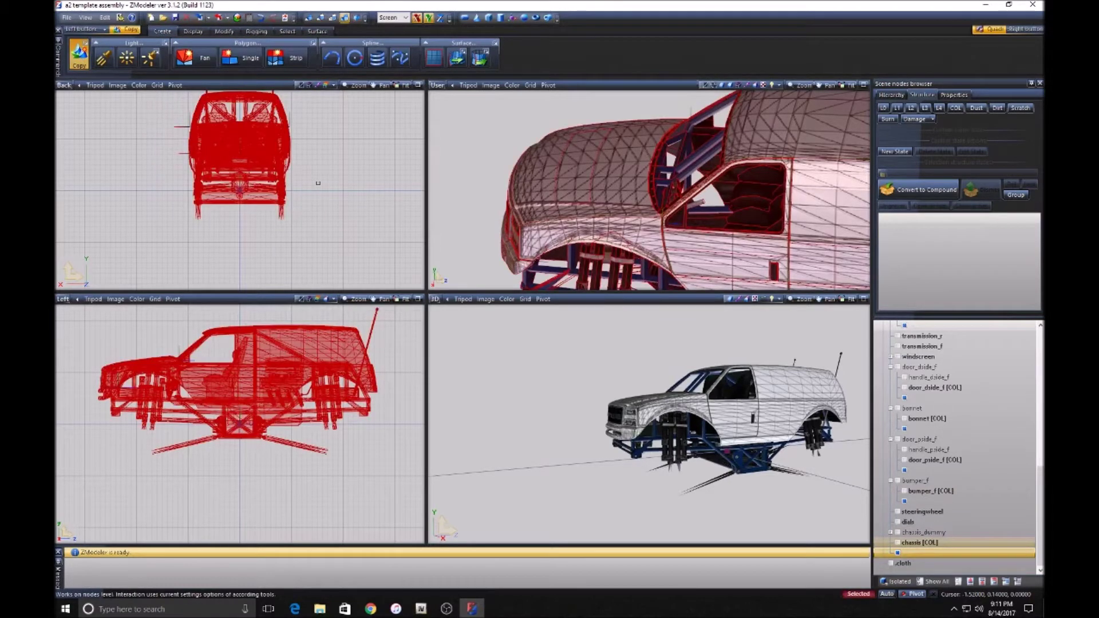
click(318, 184)
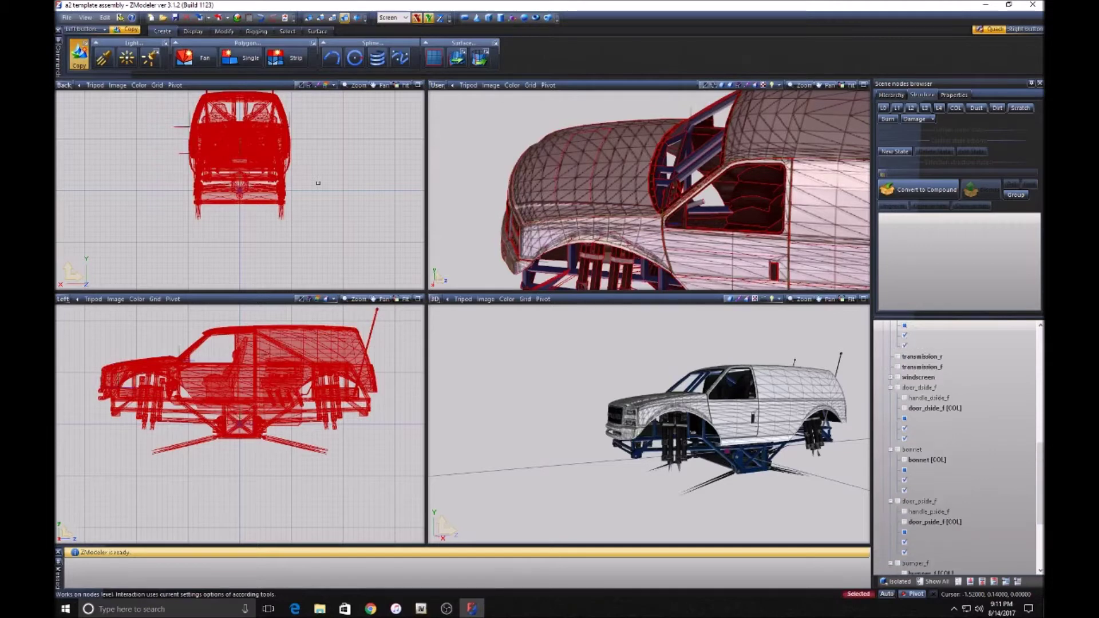
drag(112, 240, 420, 93)
click(80, 58)
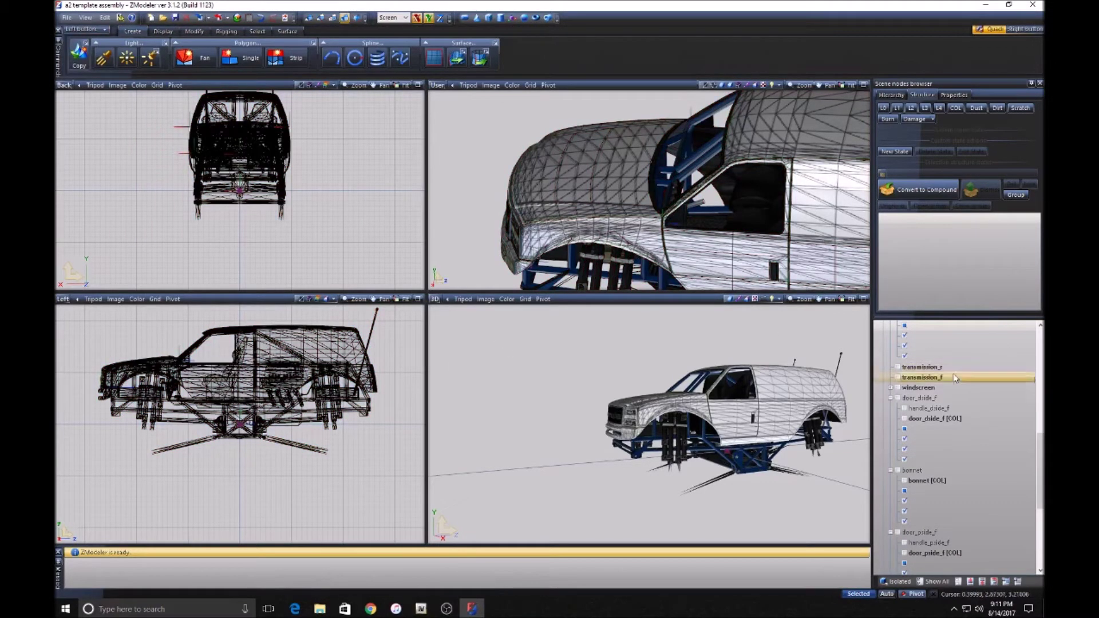
Save the scene under the new file name "a3 lods" in a project subfolder within Projects.
scroll(950, 379, up, 10)
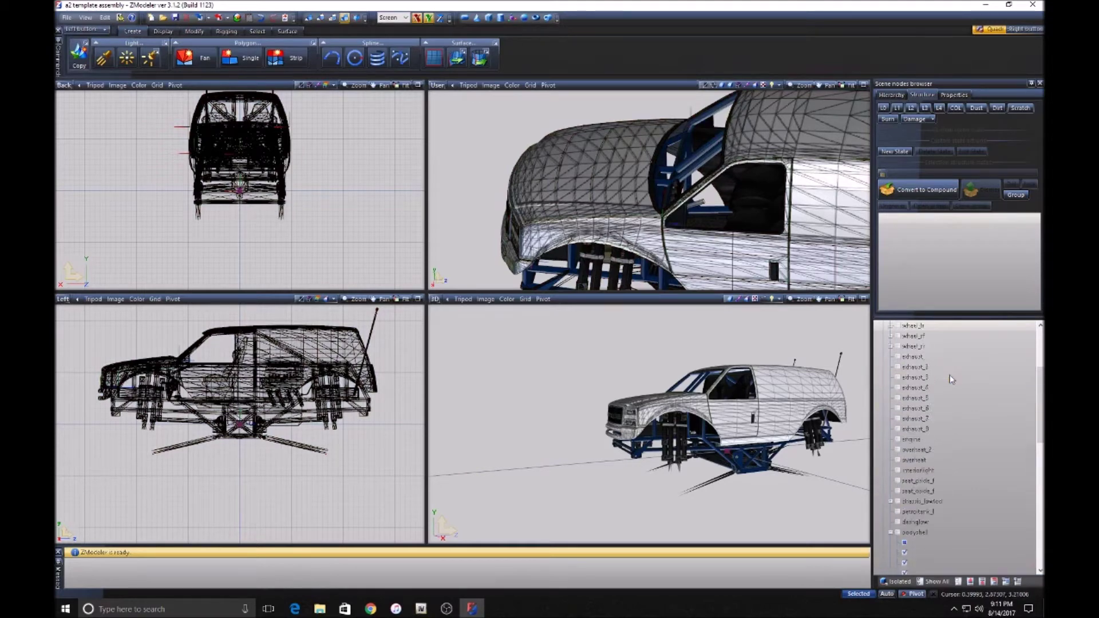
click(916, 346)
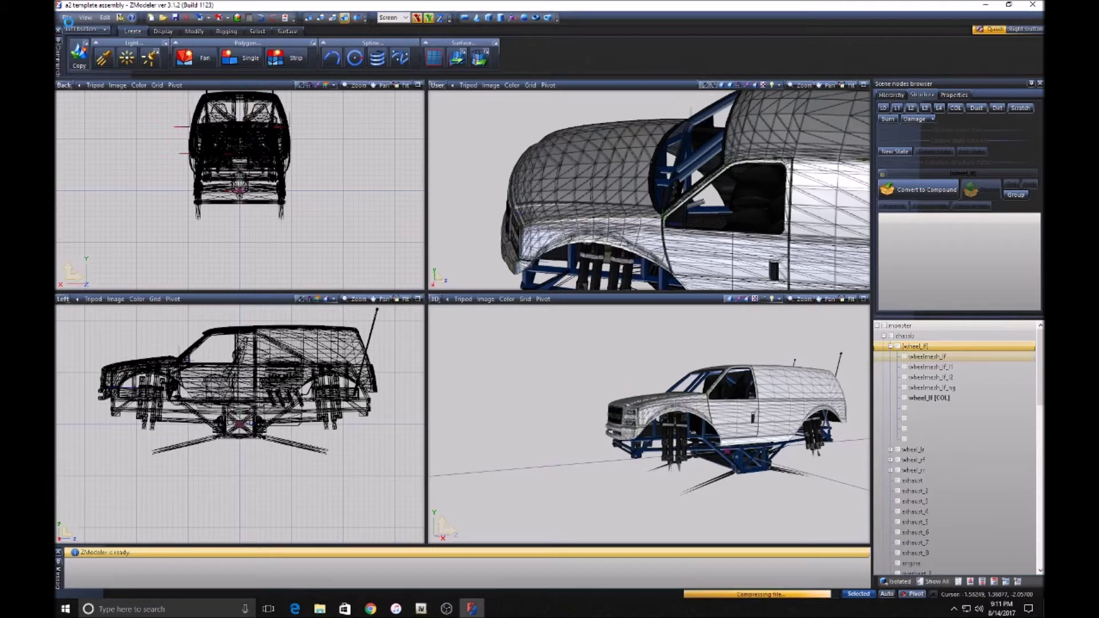
click(67, 18)
click(86, 78)
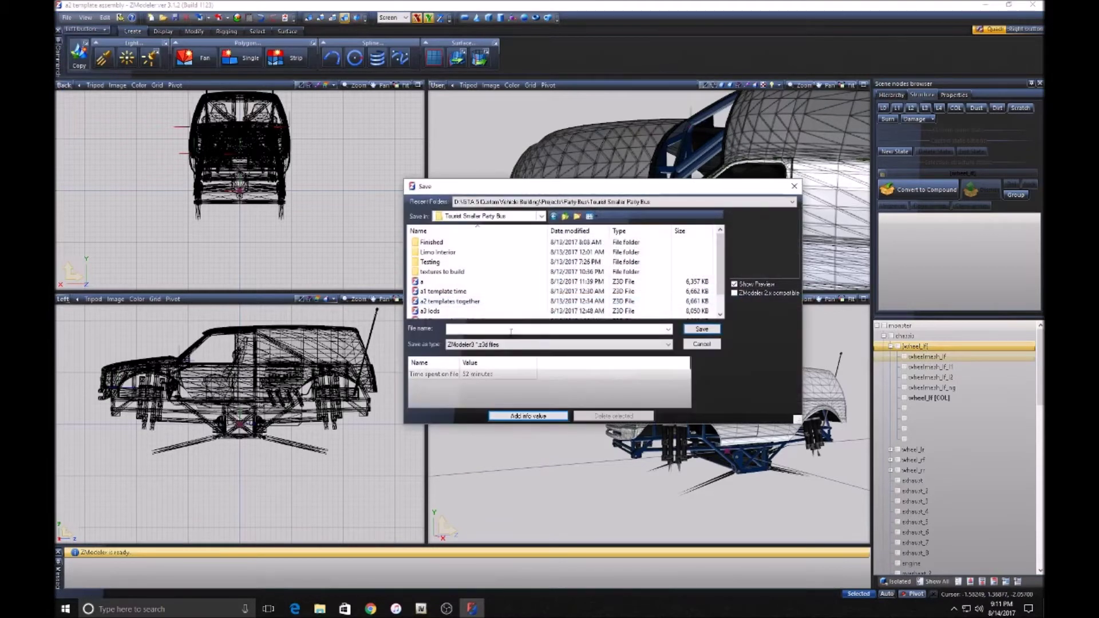
click(565, 216)
click(565, 216)
click(565, 217)
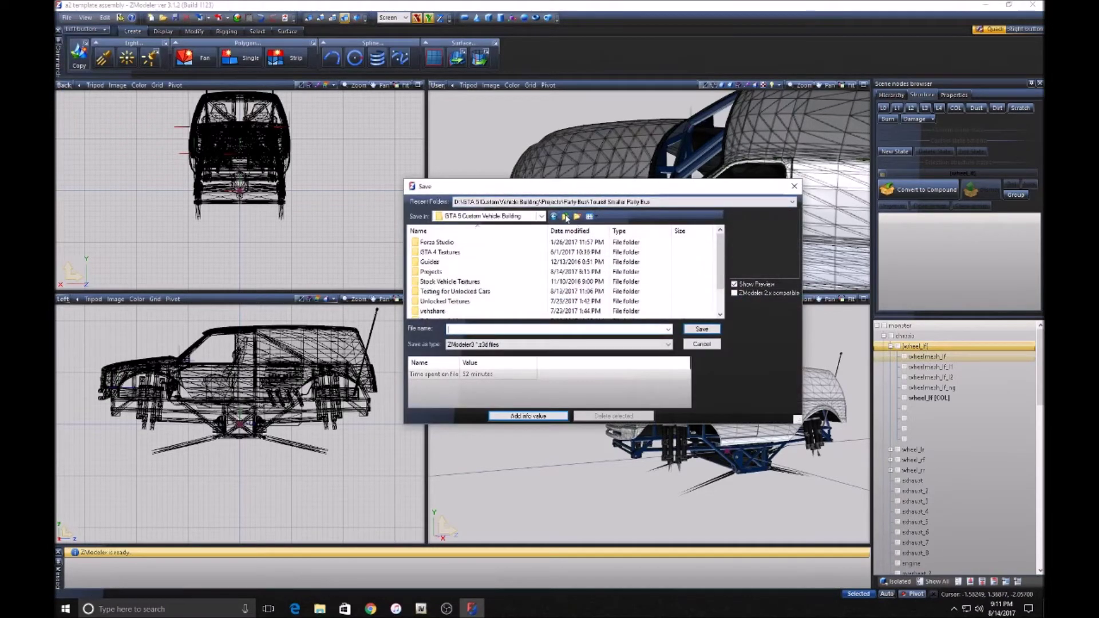
double_click(435, 271)
double_click(454, 244)
double_click(454, 243)
text(a3 lods)
key(Return)
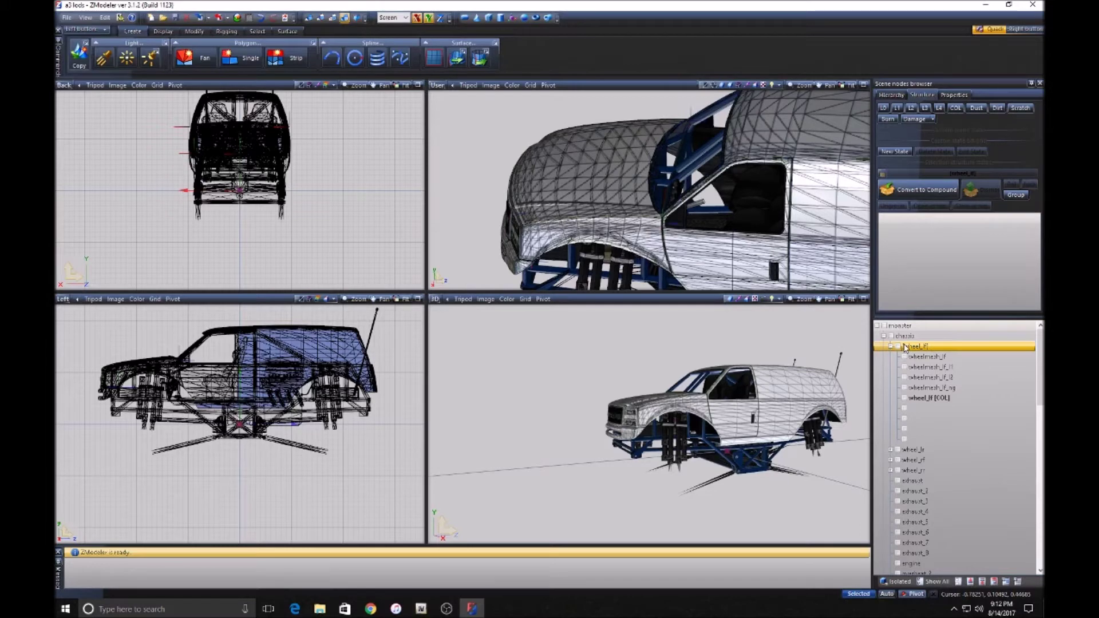
Convert wheel_lf to a compound and assign its four unnamed meshes to levels L0, L1, L2 and L3.
click(905, 190)
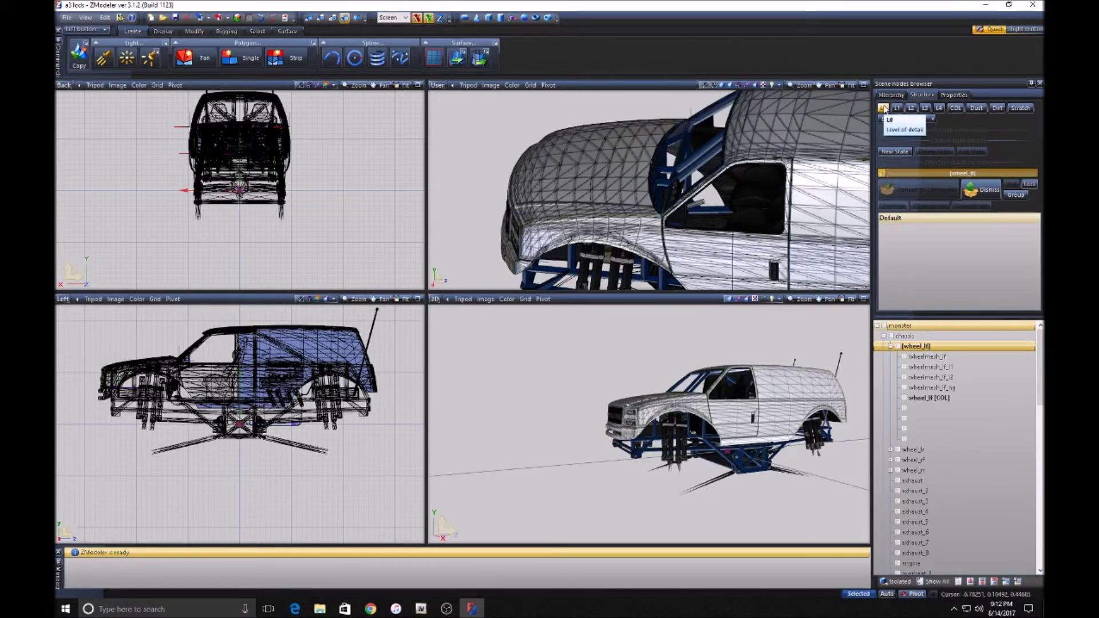
click(921, 408)
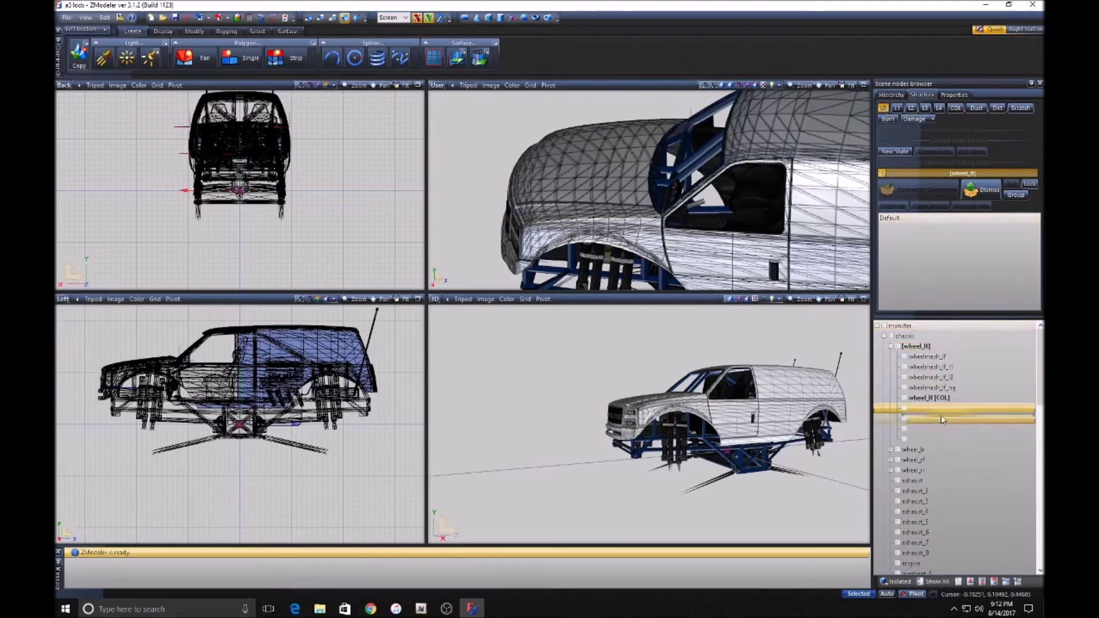
drag(916, 251, 915, 251)
click(898, 108)
drag(920, 413, 928, 240)
drag(921, 408, 927, 252)
drag(927, 408, 927, 409)
drag(914, 274, 914, 272)
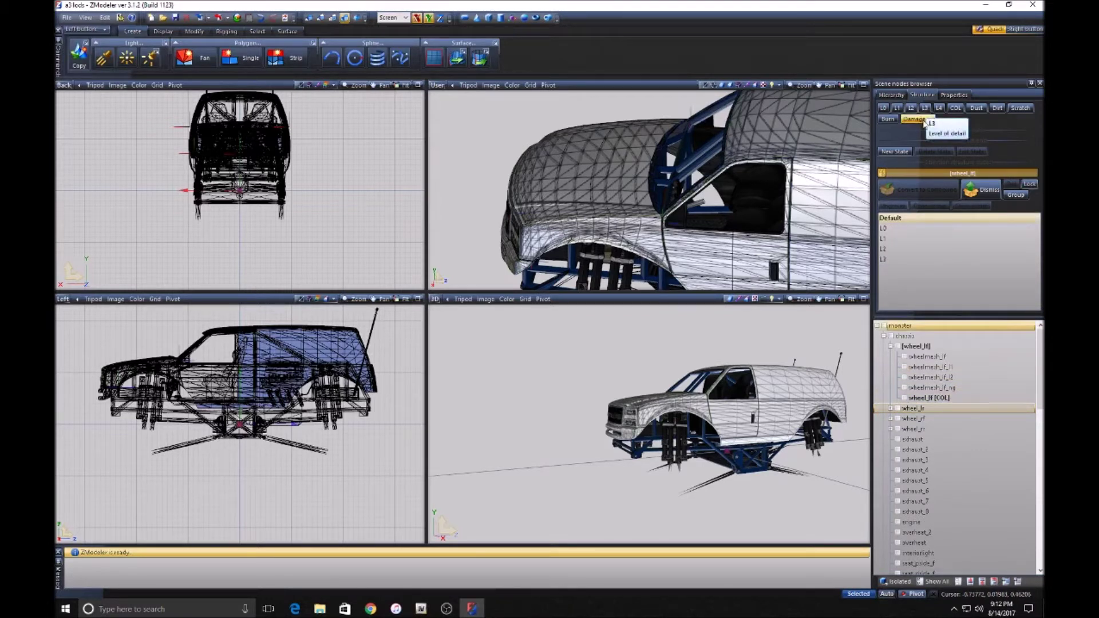
click(886, 173)
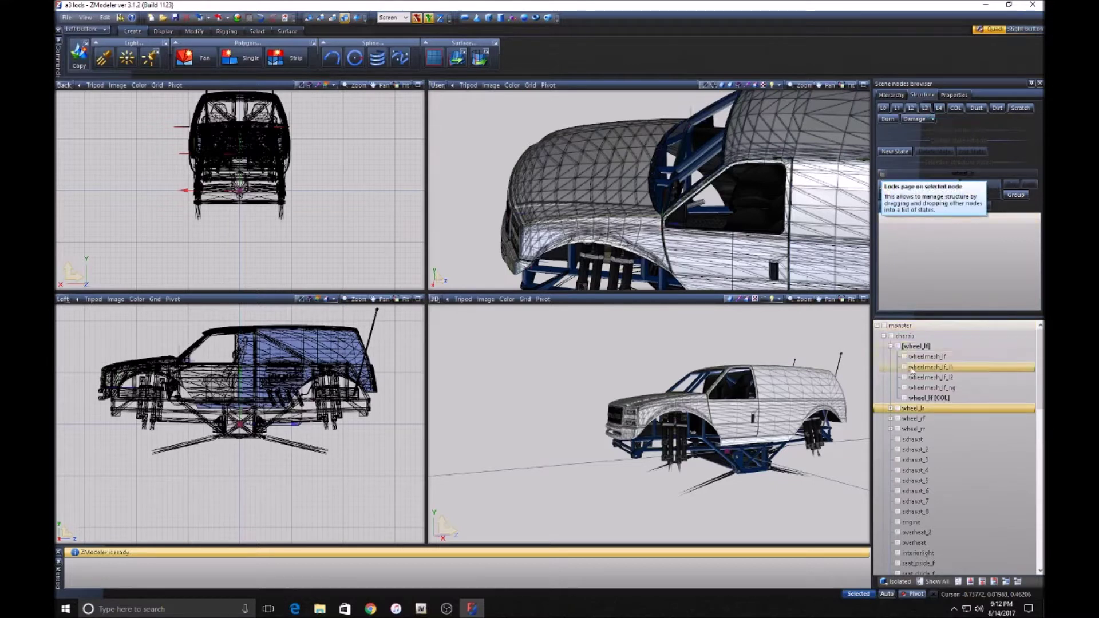
Collapse the wheel_lf compound and delete it from the chassis node.
click(891, 347)
click(933, 346)
key(Delete)
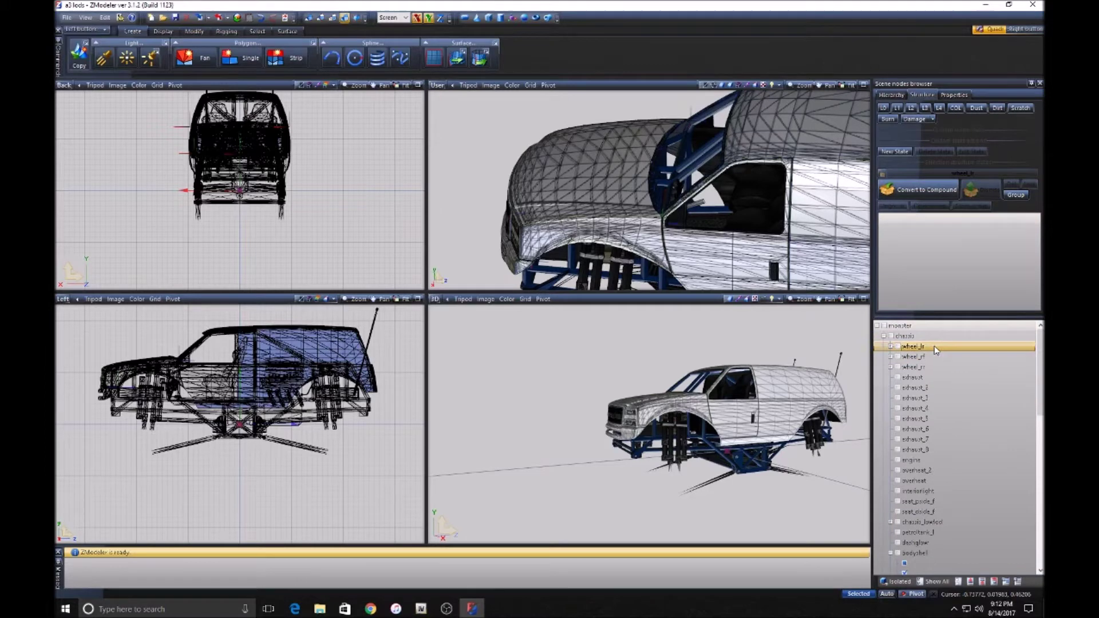
Undo the last deletion to restore the wheel_lf node under chassis and save the scene.
click(261, 18)
click(261, 17)
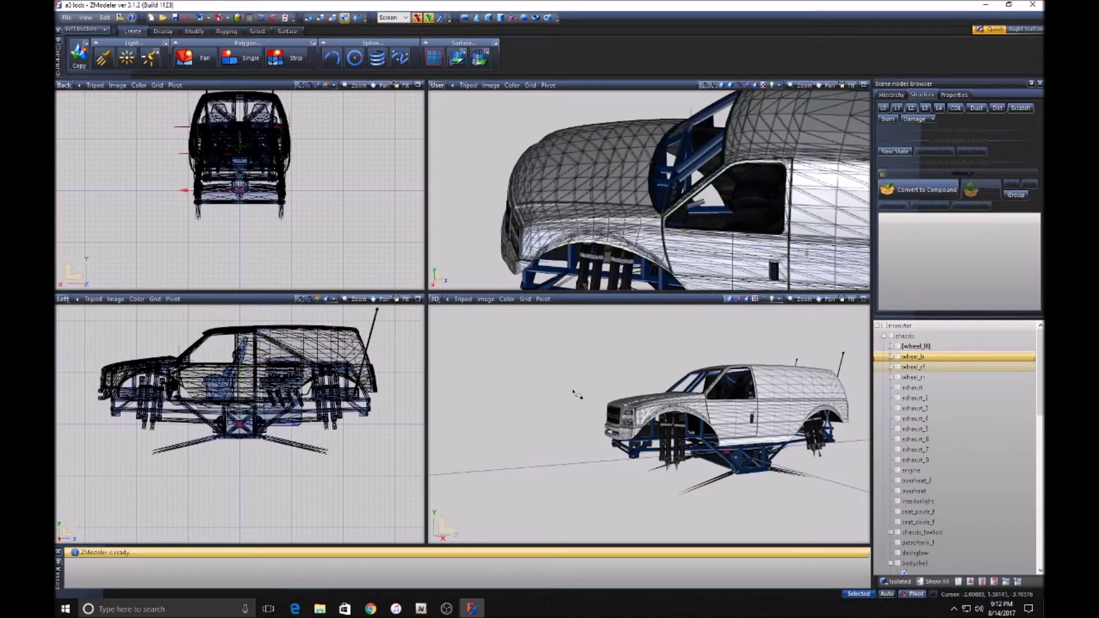
key(ctrl+s)
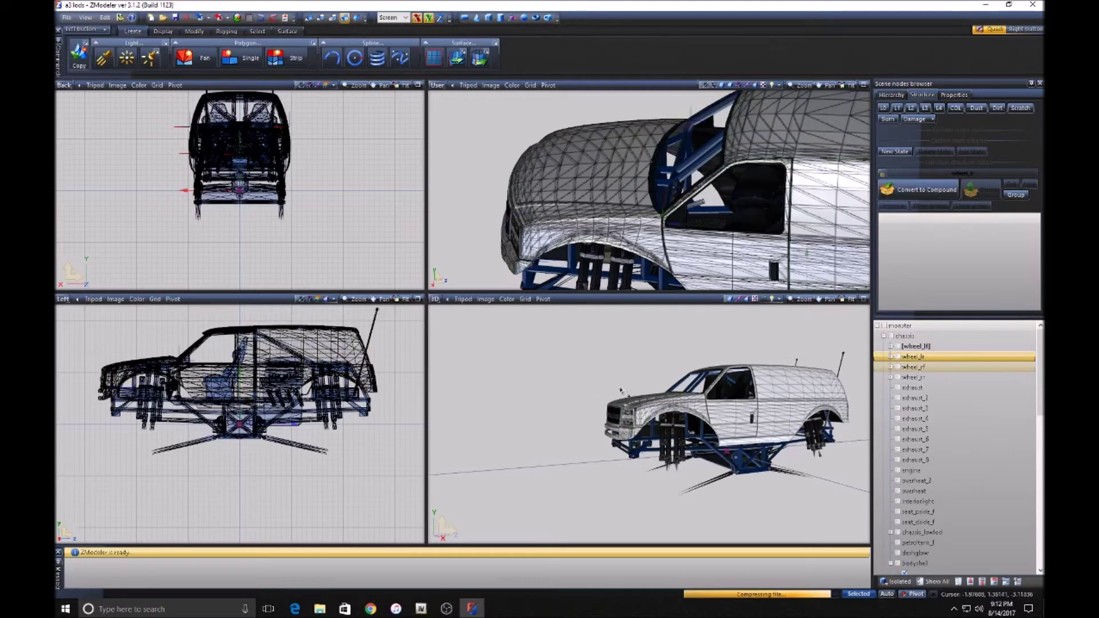
Convert bodyshell to a compound and assign its four unnamed meshes to levels L0, L1, L2 and L3.
scroll(931, 422, down, 6)
scroll(945, 426, down, 1)
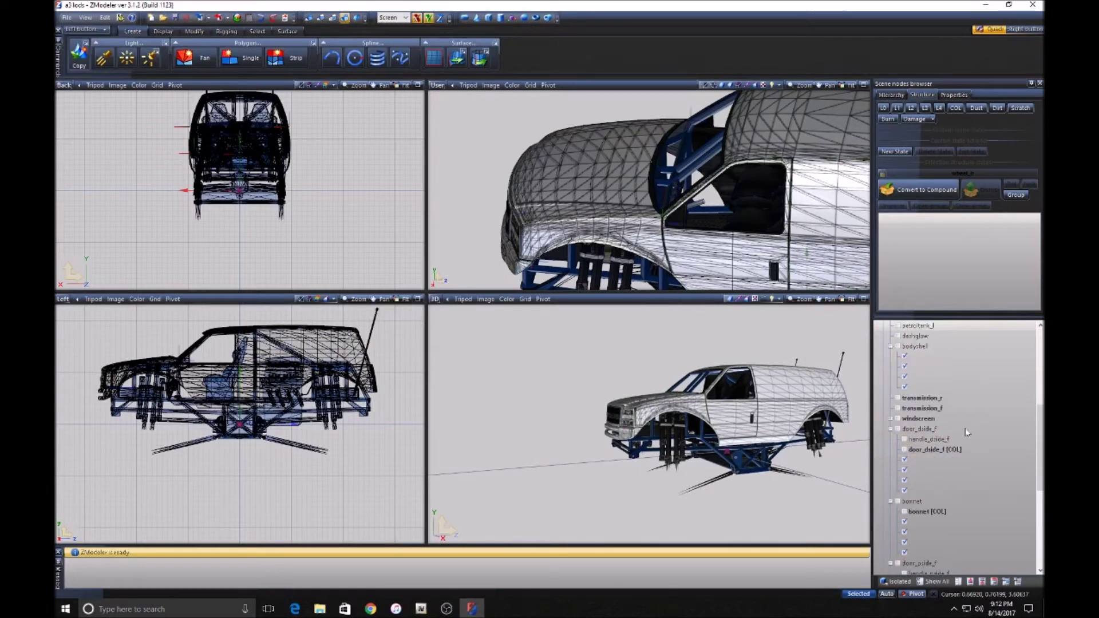
click(915, 346)
click(901, 186)
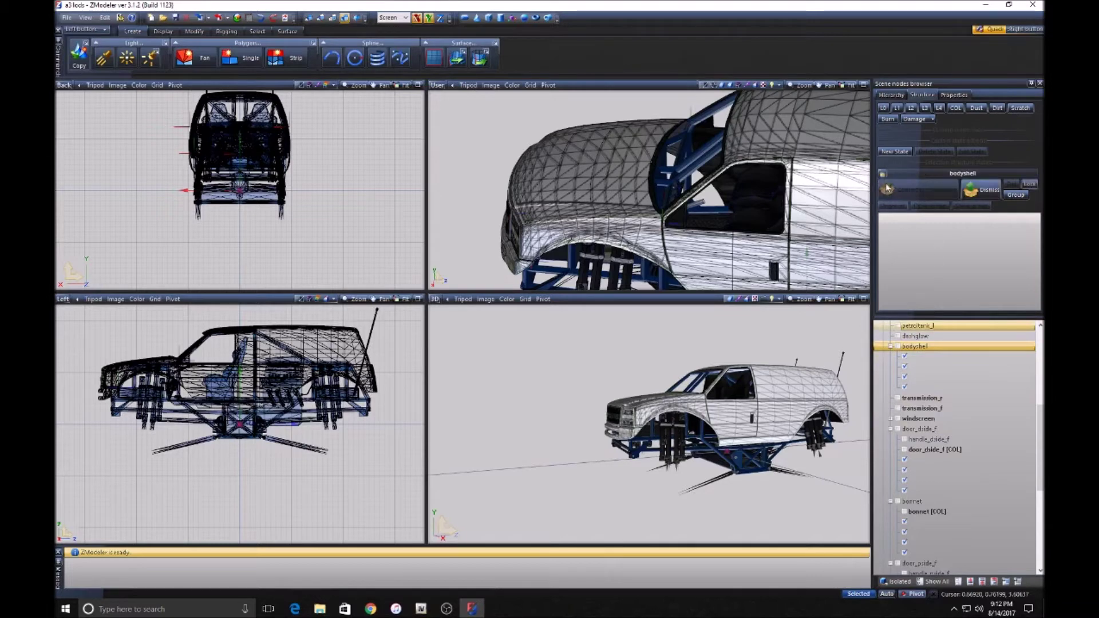
click(884, 108)
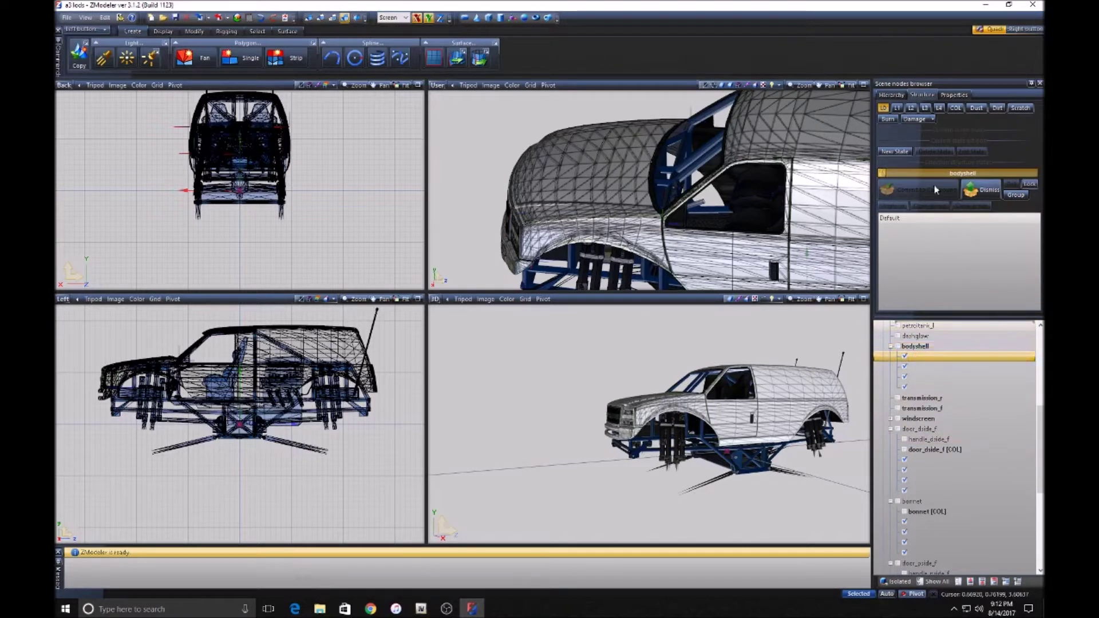
click(898, 108)
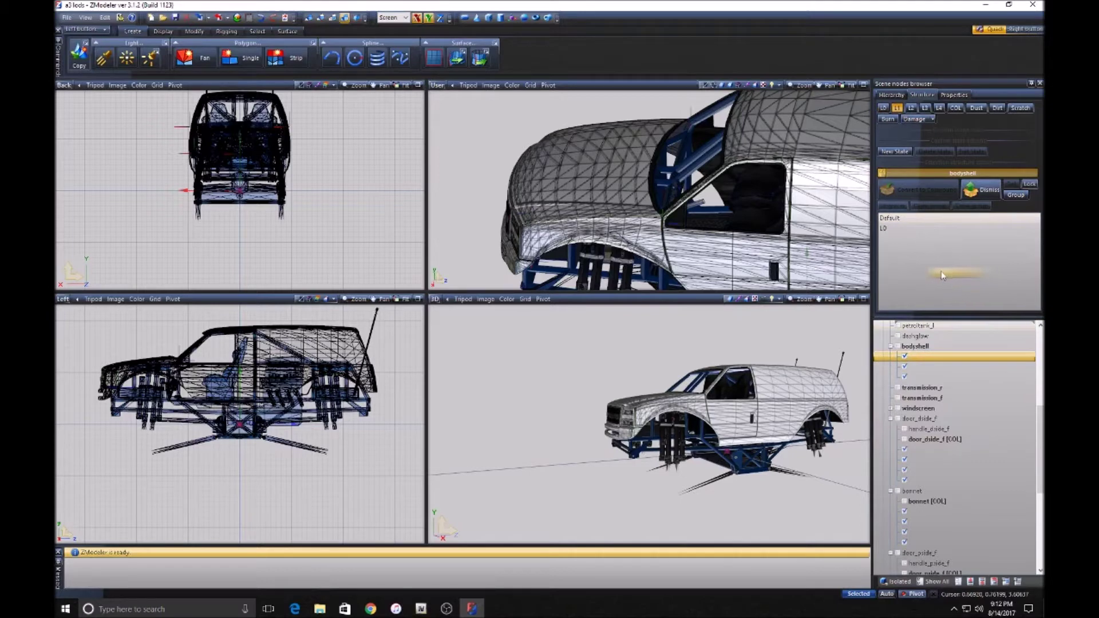
click(912, 109)
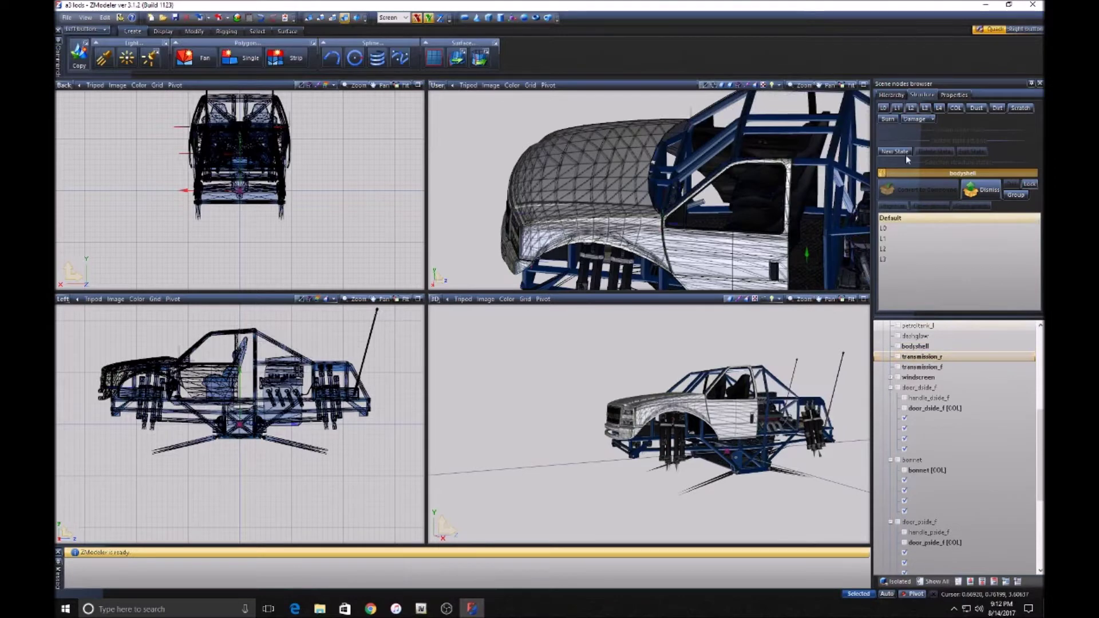
click(882, 174)
scroll(824, 207, down, 5)
scroll(846, 225, up, 2)
scroll(846, 225, up, 2)
scroll(916, 379, up, 3)
scroll(908, 450, down, 2)
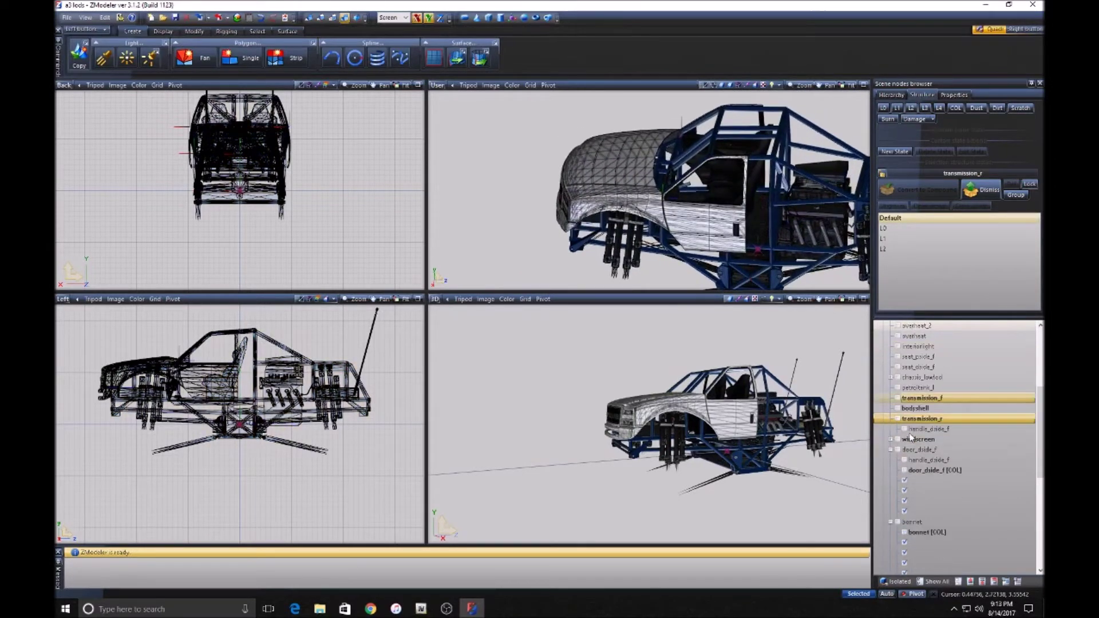
click(928, 398)
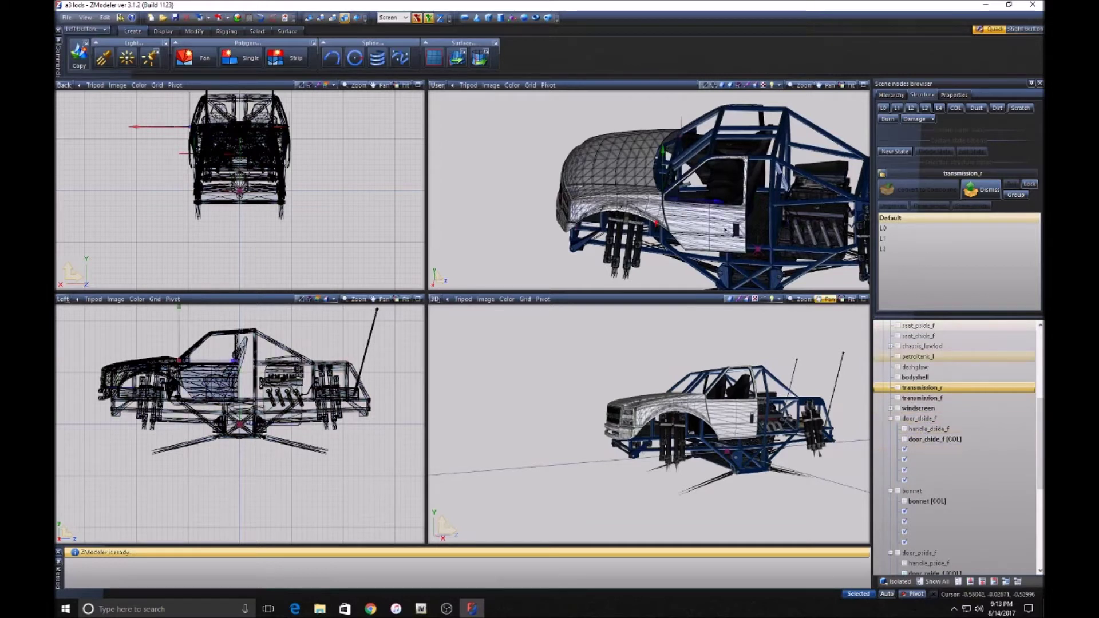
Convert door_dside_f to a compound, assign its four unnamed meshes to levels L0, L1, L2 and L3, and collapse its node.
click(925, 419)
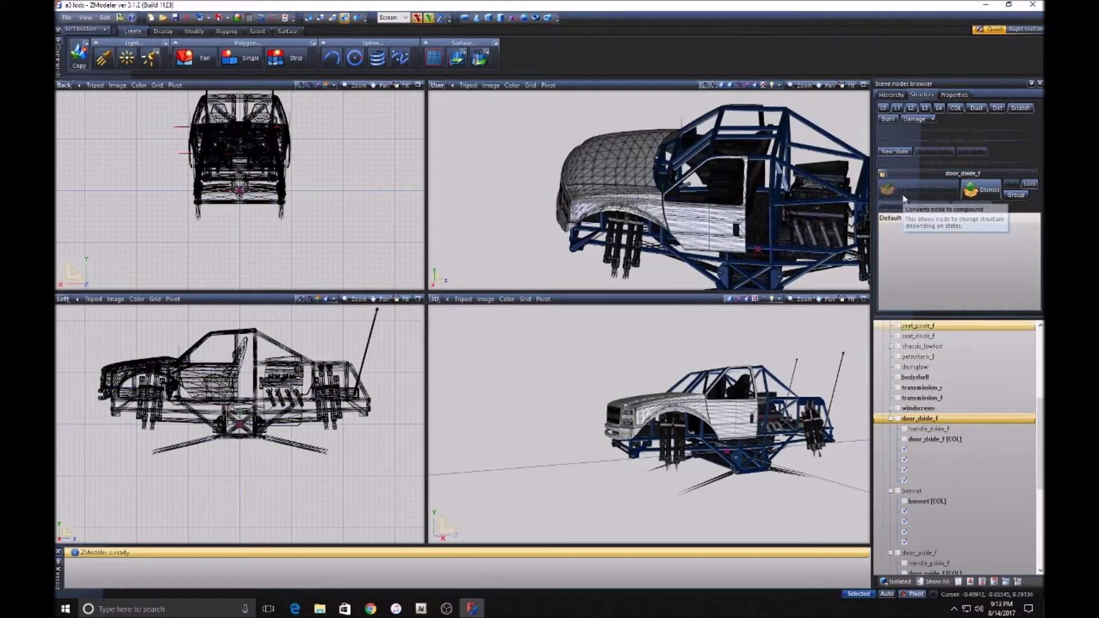
click(882, 174)
click(883, 109)
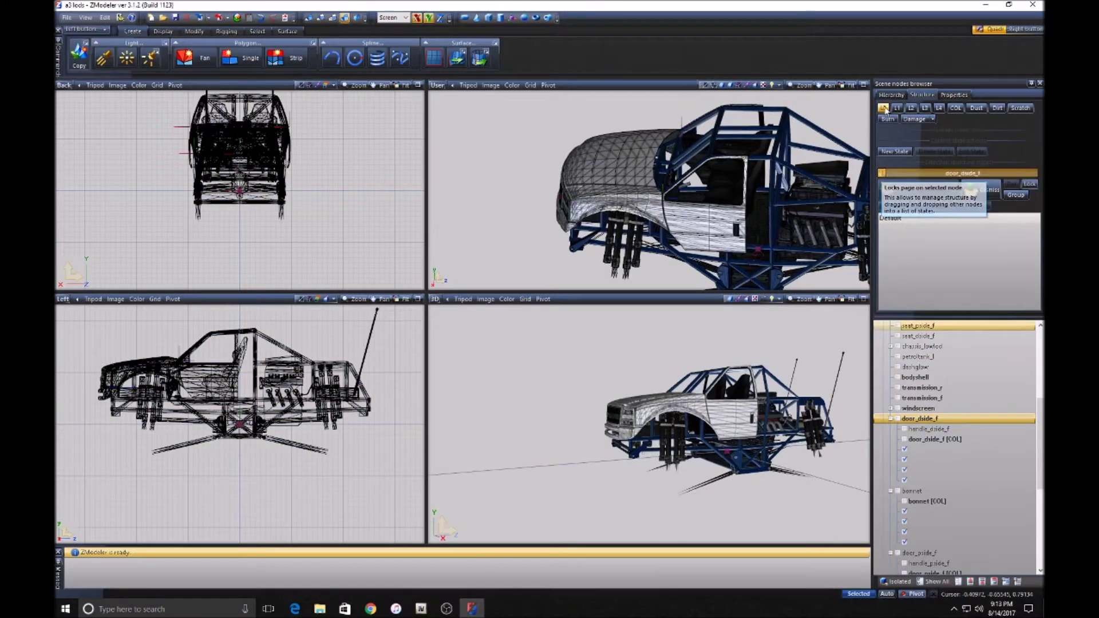
drag(939, 450, 944, 265)
click(898, 108)
click(898, 109)
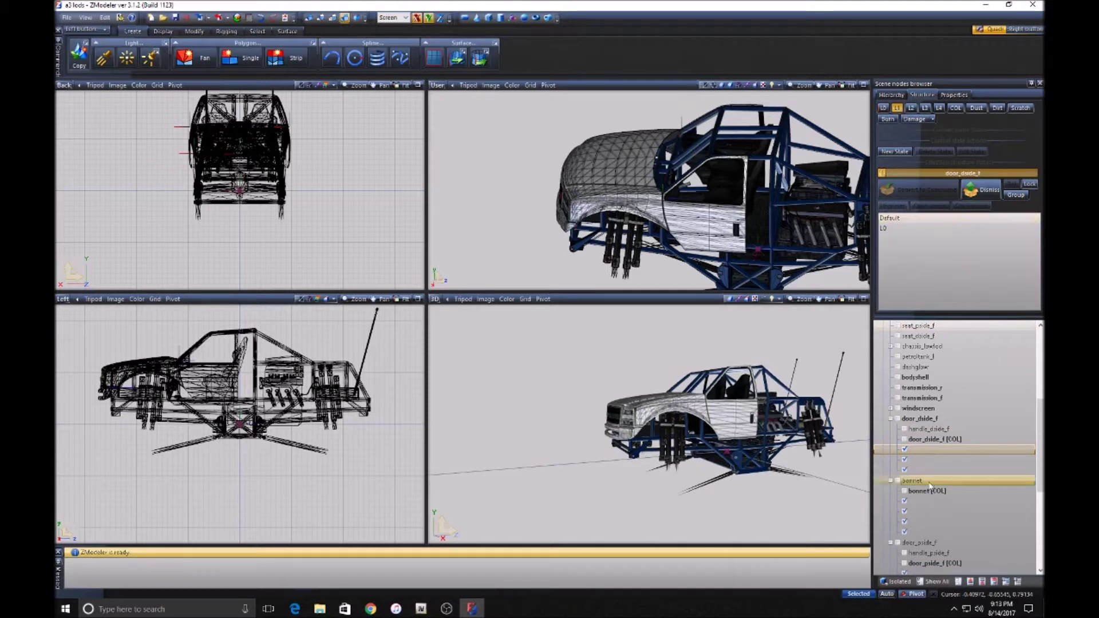
drag(908, 260, 916, 221)
click(911, 109)
drag(916, 451, 916, 283)
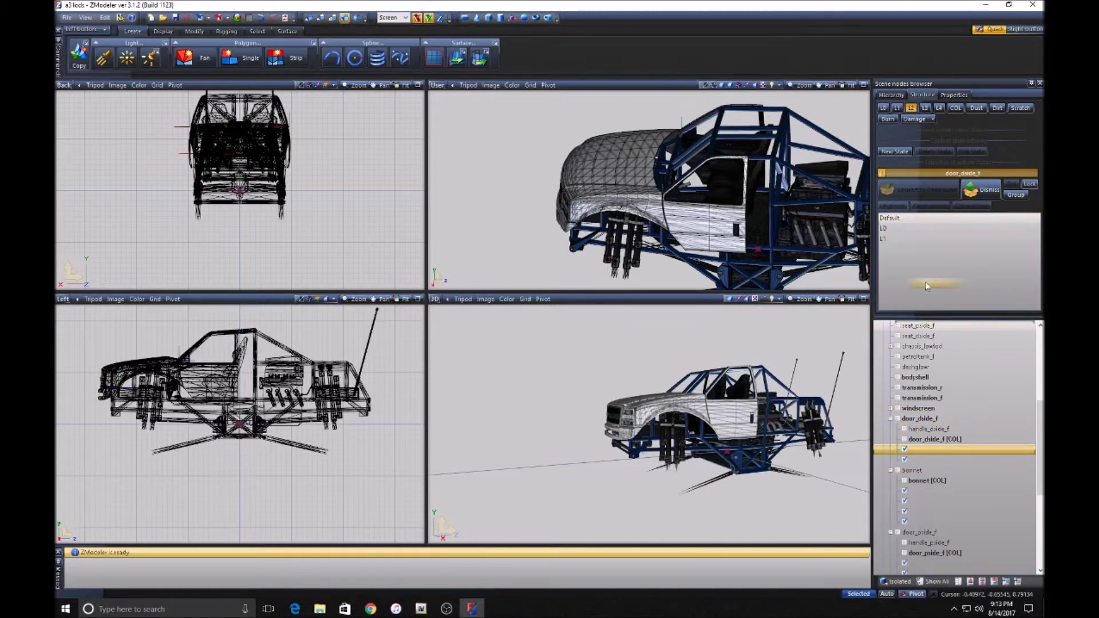
click(925, 107)
click(936, 470)
drag(916, 449, 916, 274)
click(758, 220)
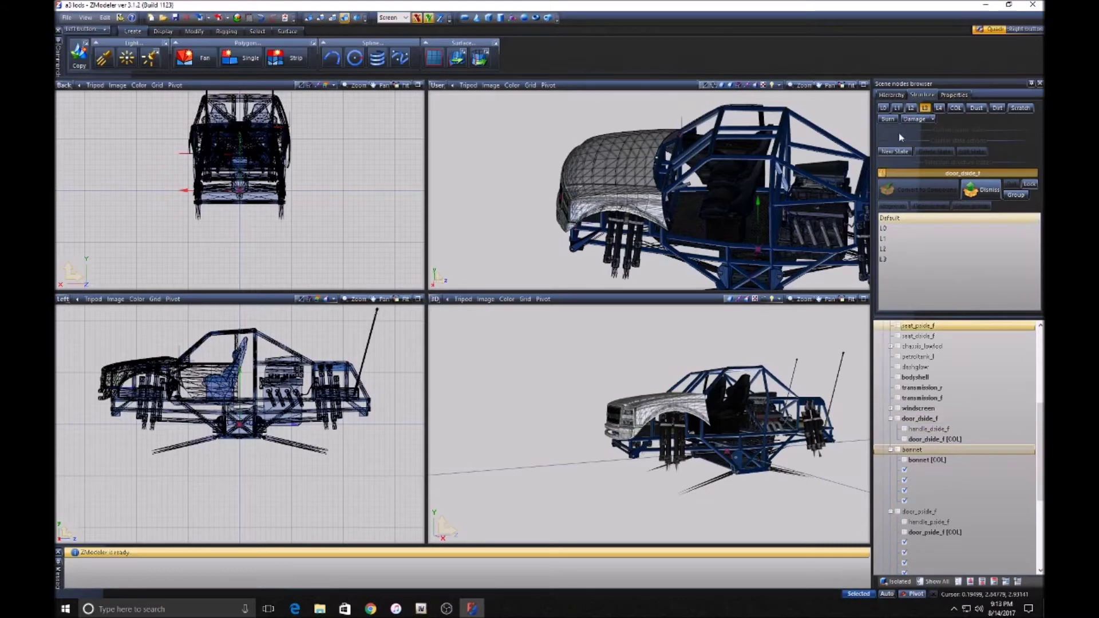
click(881, 175)
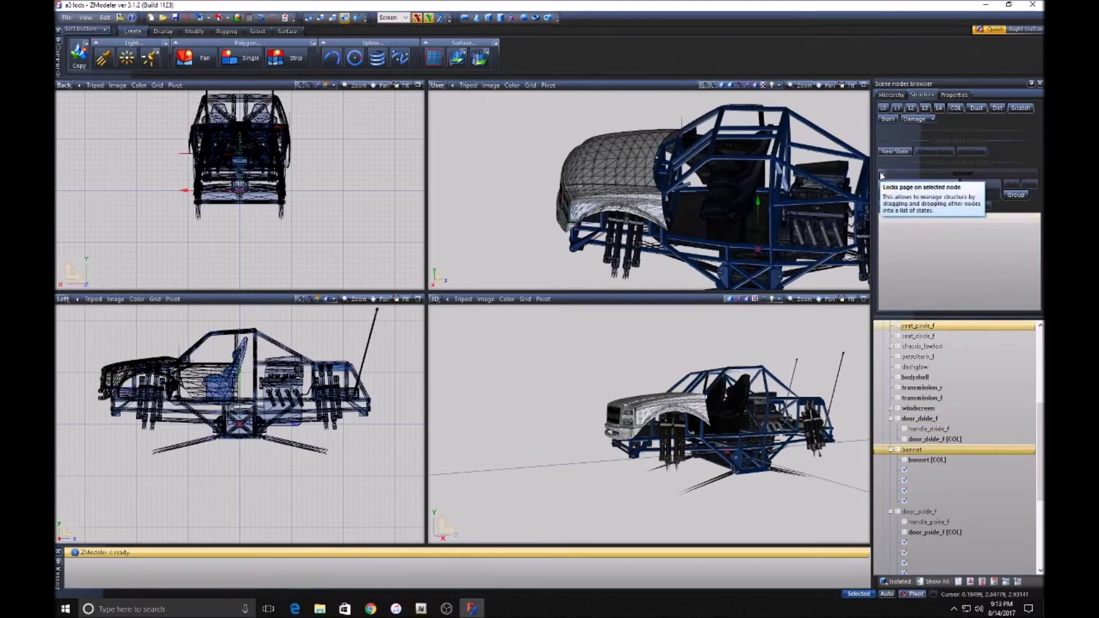
click(893, 419)
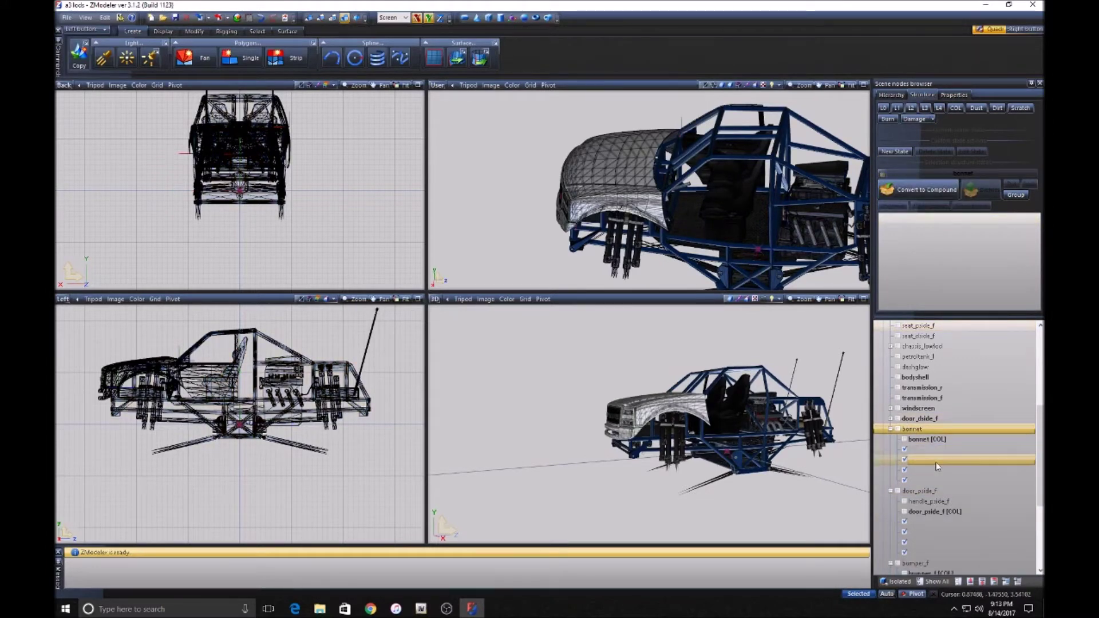
Convert bonnet to a compound and assign its four unnamed meshes to levels L0, L1, L2 and L3.
click(896, 191)
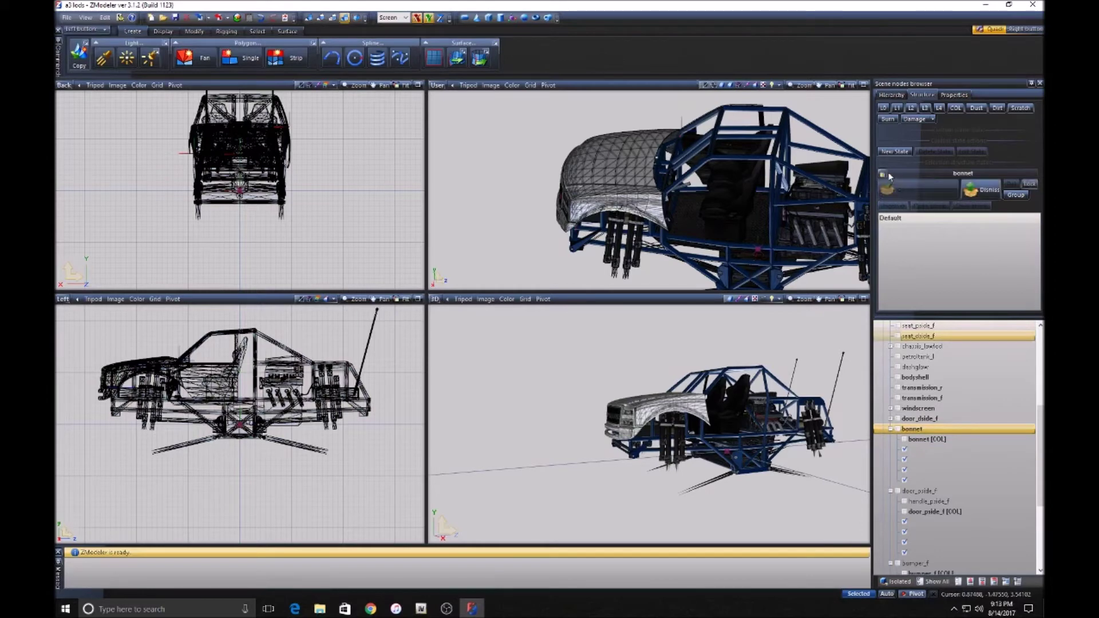
drag(933, 450, 922, 286)
click(897, 108)
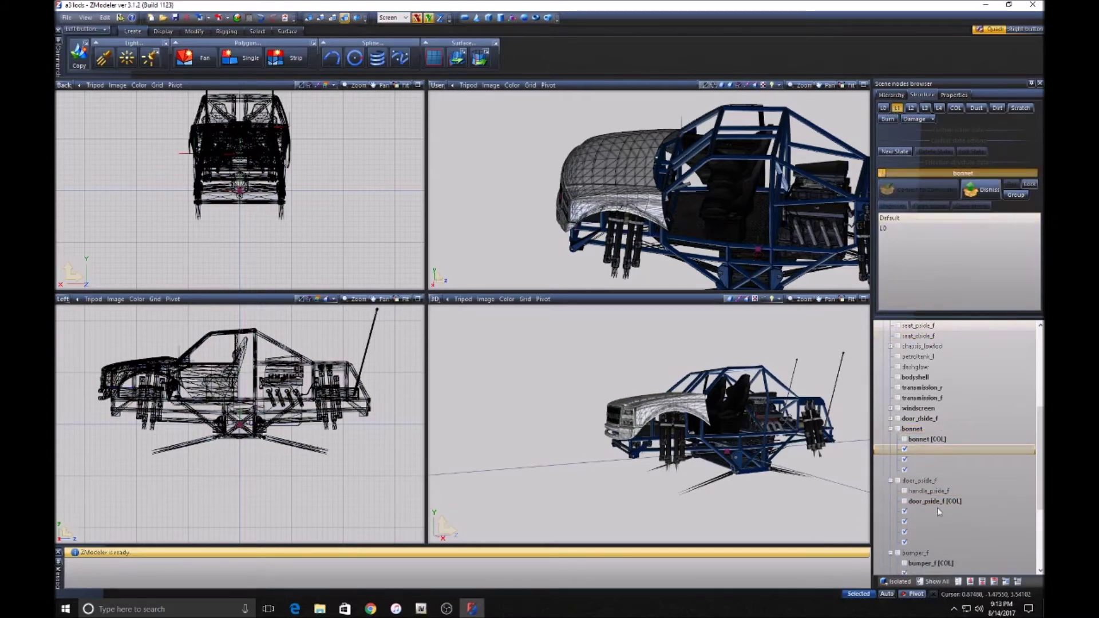
drag(975, 435, 899, 245)
click(911, 108)
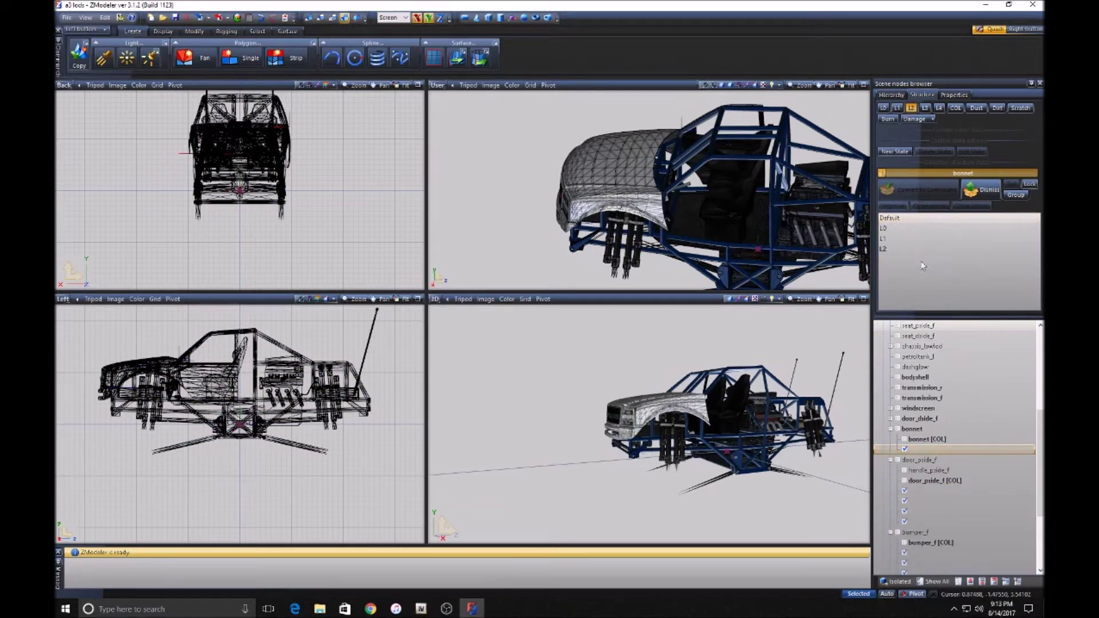
drag(965, 451, 927, 284)
Convert door_pside_f to a compound and assign its four unnamed meshes to levels L0, L1, L2 and L3.
click(939, 450)
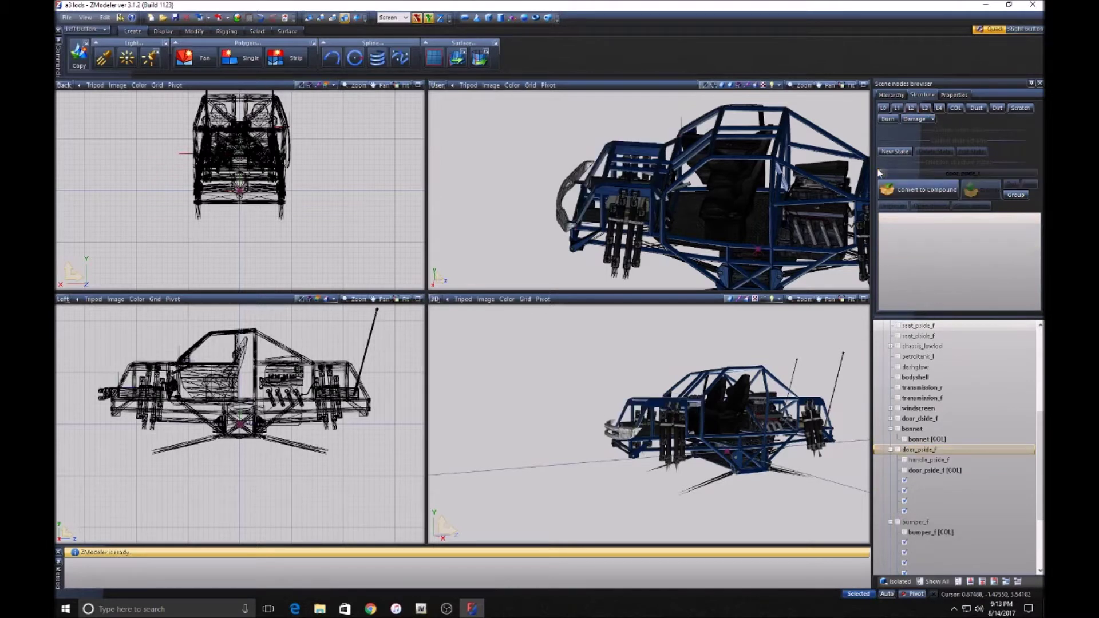
click(911, 193)
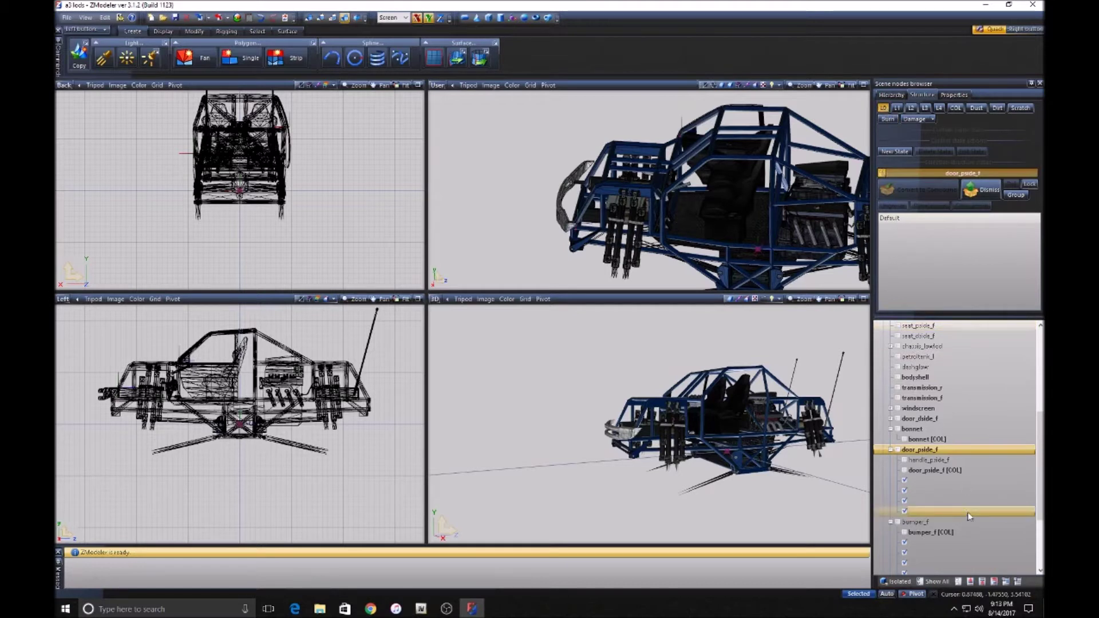
drag(967, 481, 940, 275)
click(897, 109)
drag(919, 478, 916, 246)
click(911, 108)
drag(916, 480, 980, 293)
click(925, 107)
drag(915, 480, 909, 273)
click(890, 173)
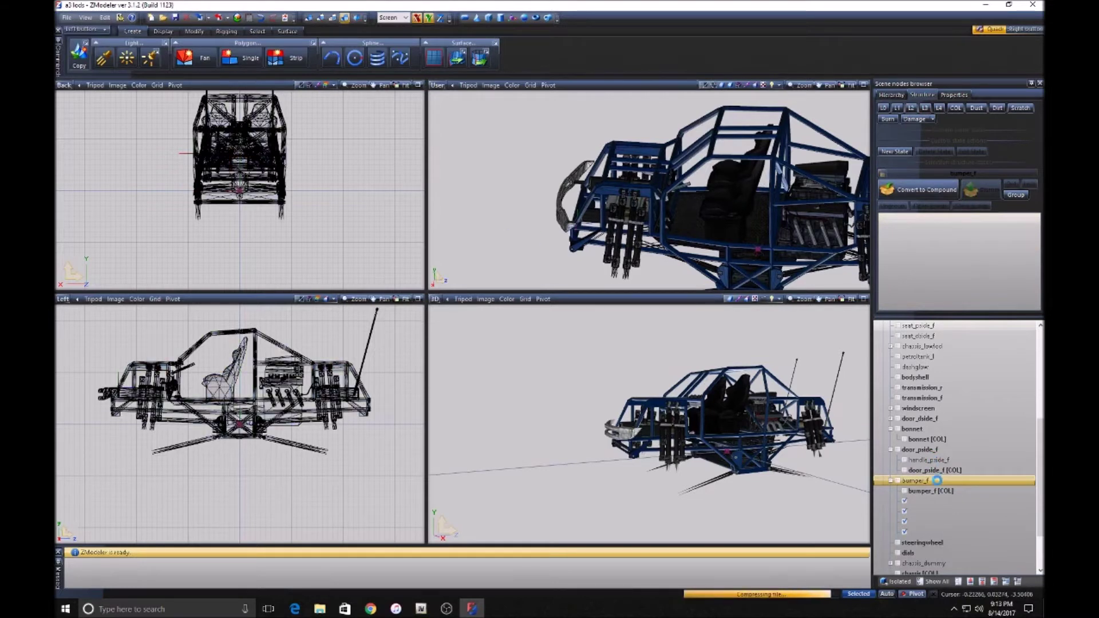
Convert bumper_f to a compound and assign its four unnamed meshes to levels L0, L1, L2 and L3.
scroll(942, 458, down, 2)
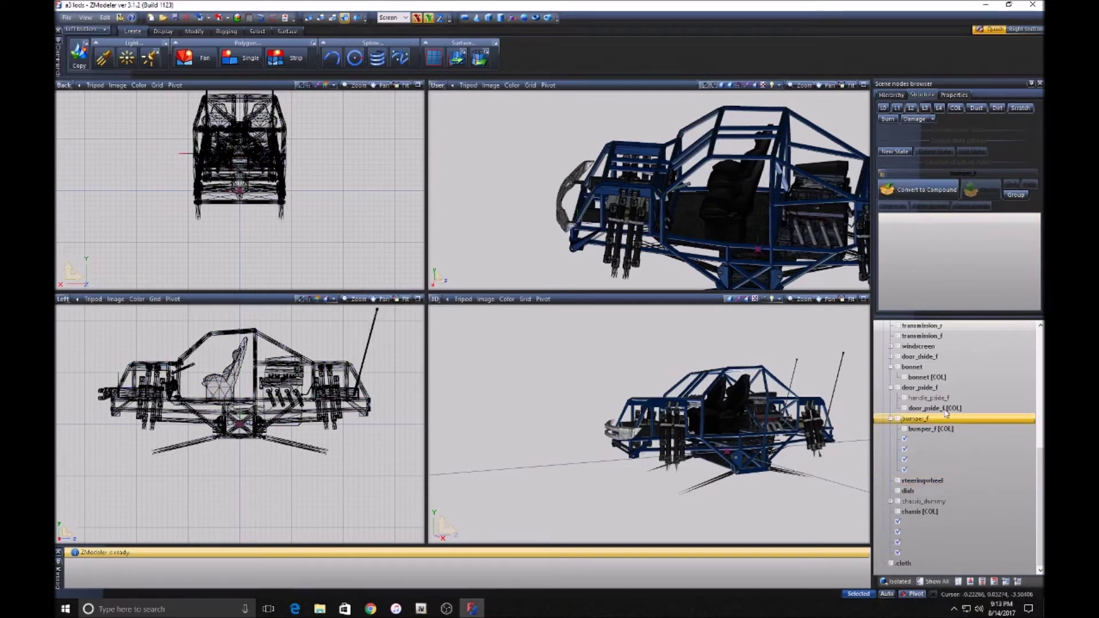
click(908, 194)
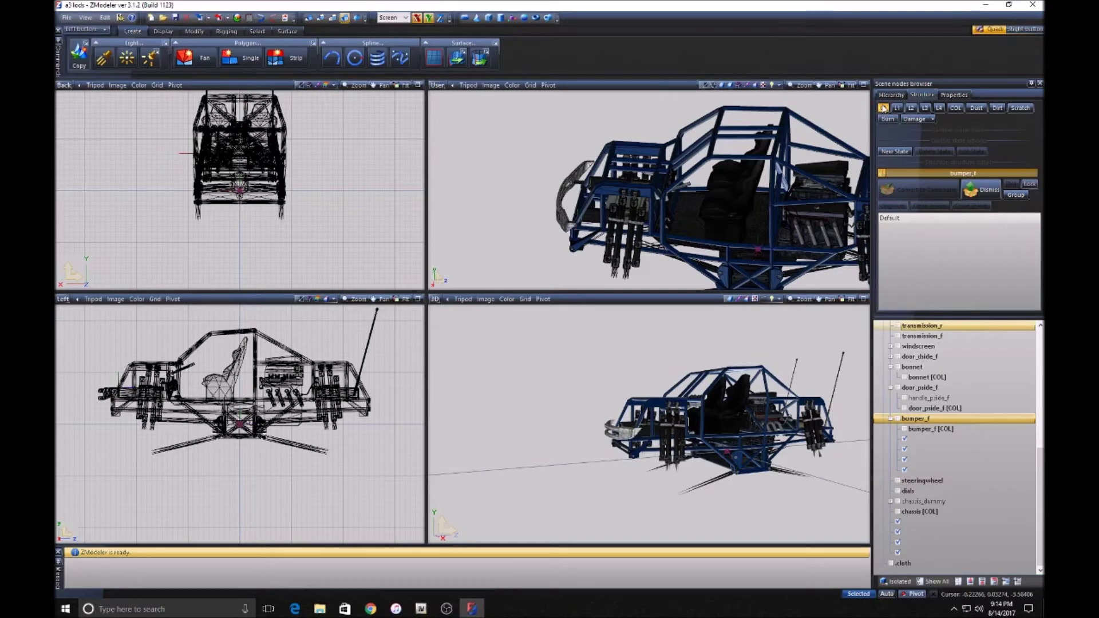
drag(919, 440, 911, 253)
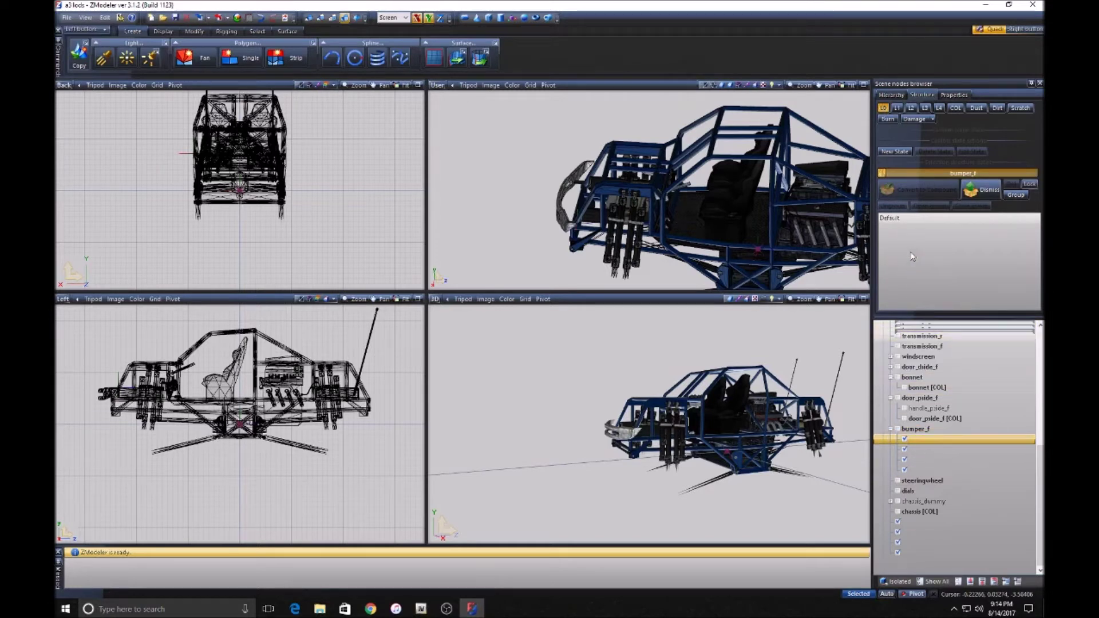
click(897, 107)
drag(939, 450, 931, 280)
drag(932, 460, 929, 279)
click(926, 109)
drag(980, 470, 906, 291)
click(893, 207)
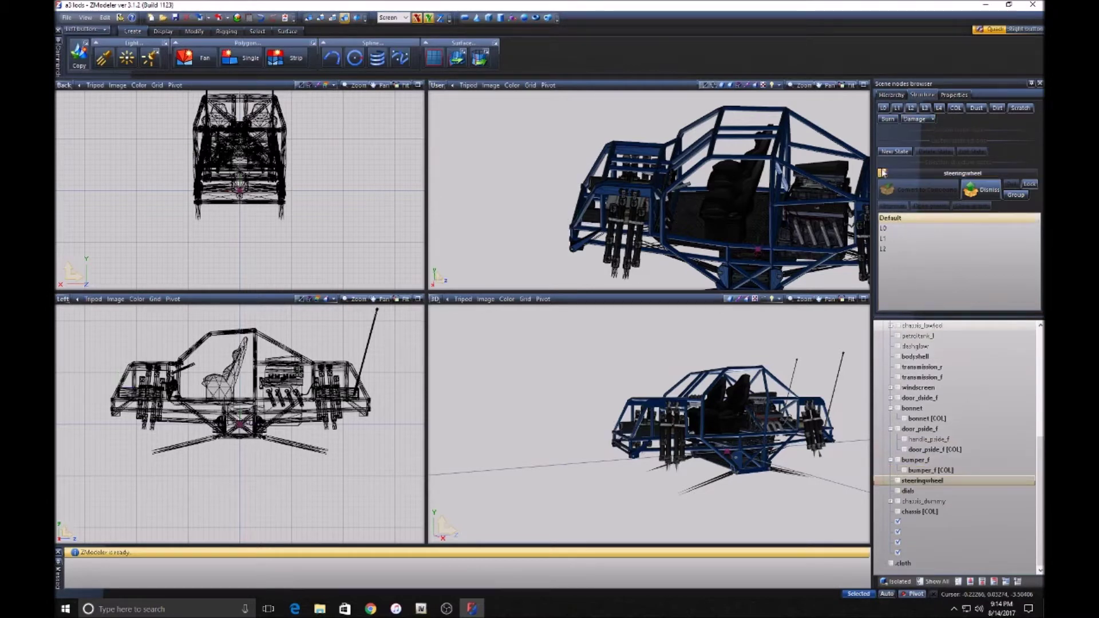
Collapse the bonnet, door_pside_f and bumper_f nodes and save the scene.
click(891, 408)
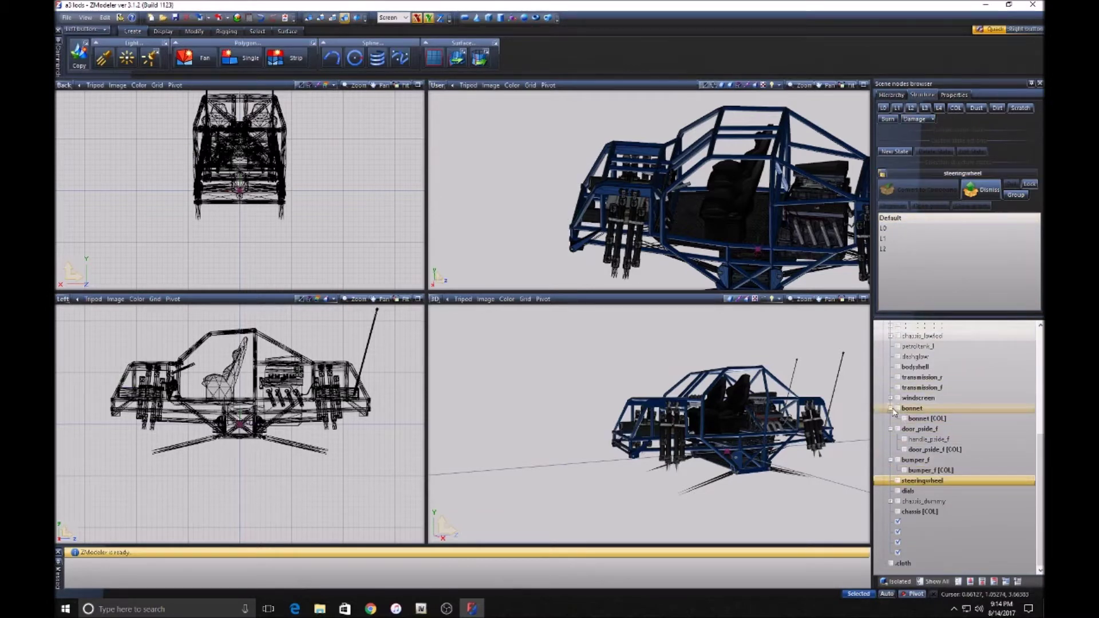
click(890, 429)
click(890, 459)
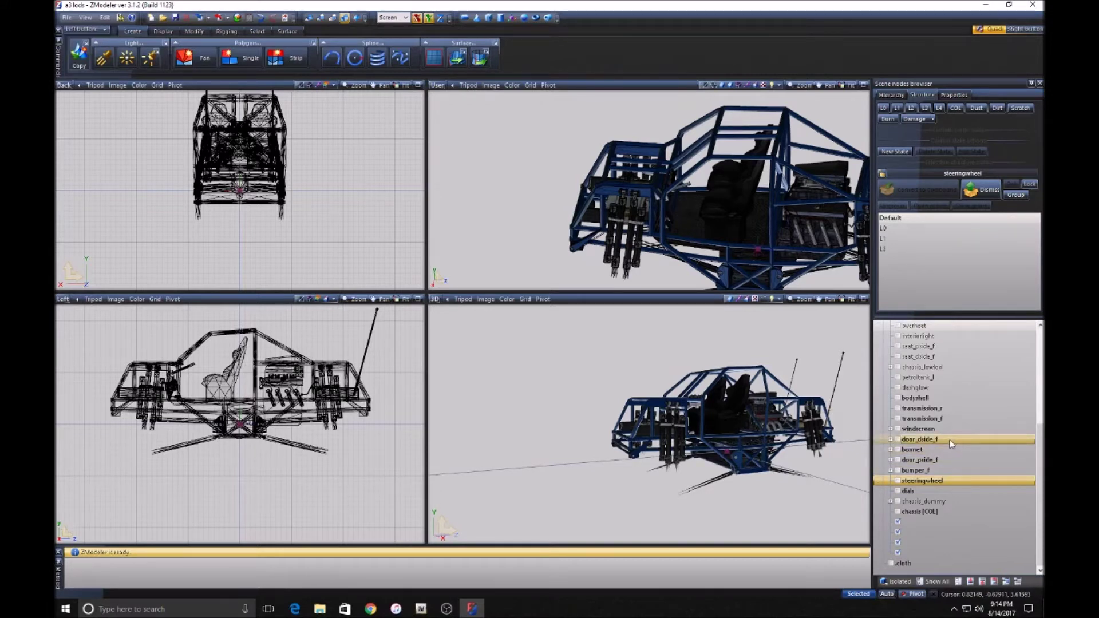
scroll(930, 518, up, 5)
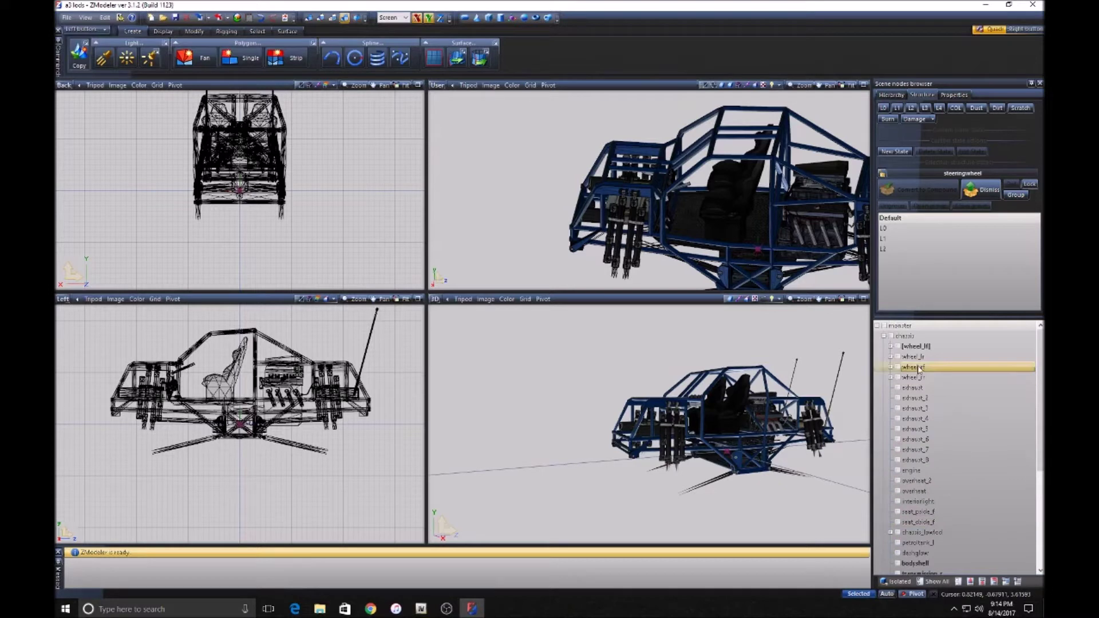
click(910, 336)
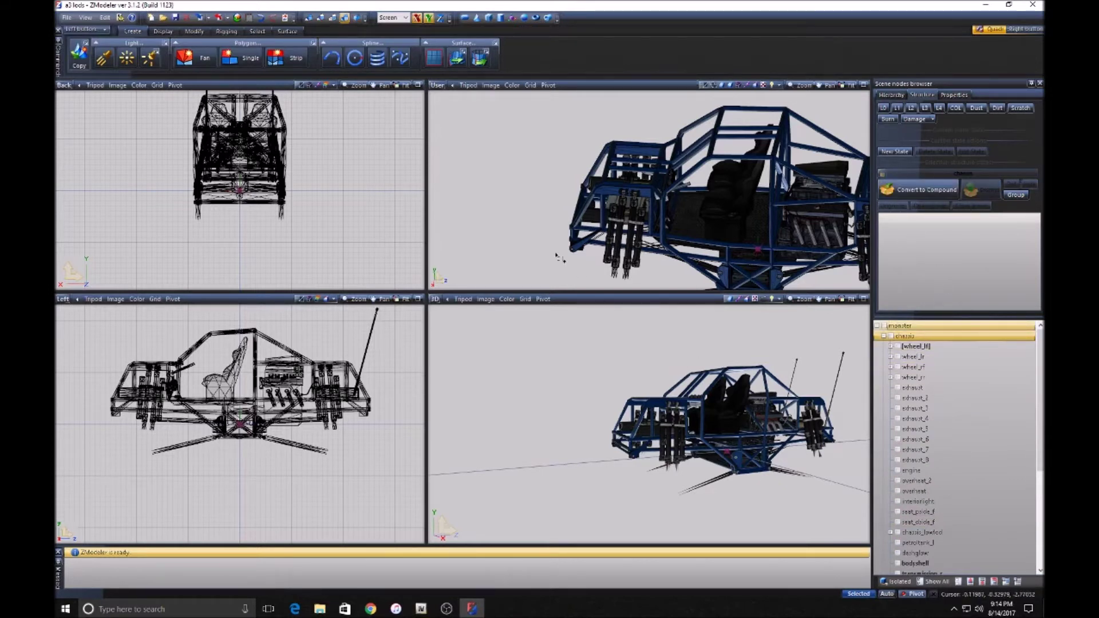
key(ctrl+s)
Convert the chassis node to a compound and assign its four unnamed meshes to levels L0, L1, L2 and L3.
click(919, 337)
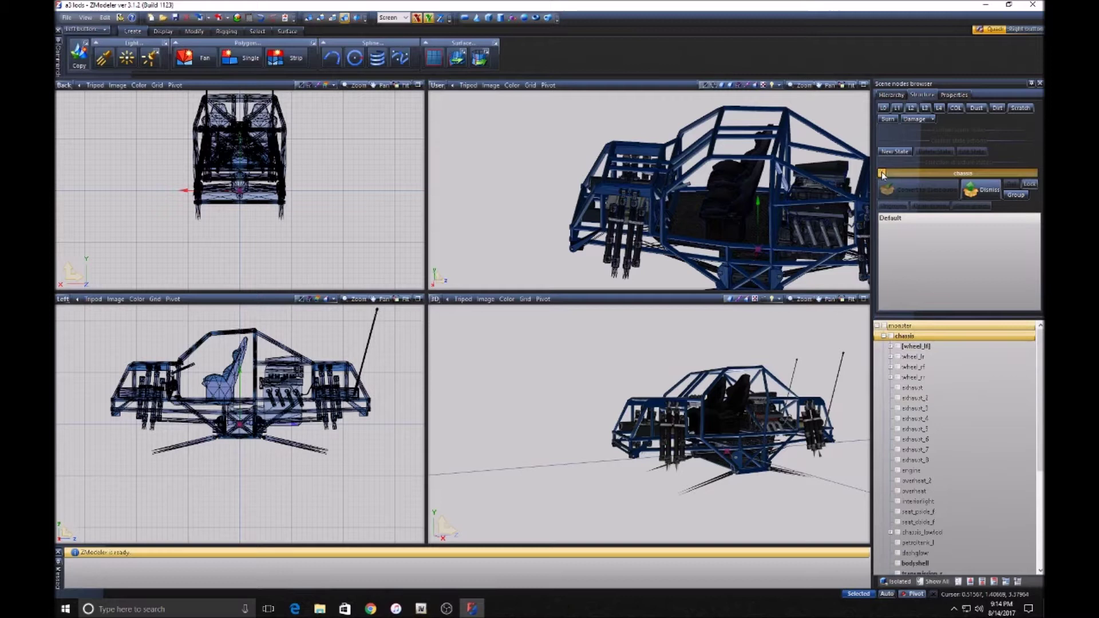
scroll(913, 358, down, 5)
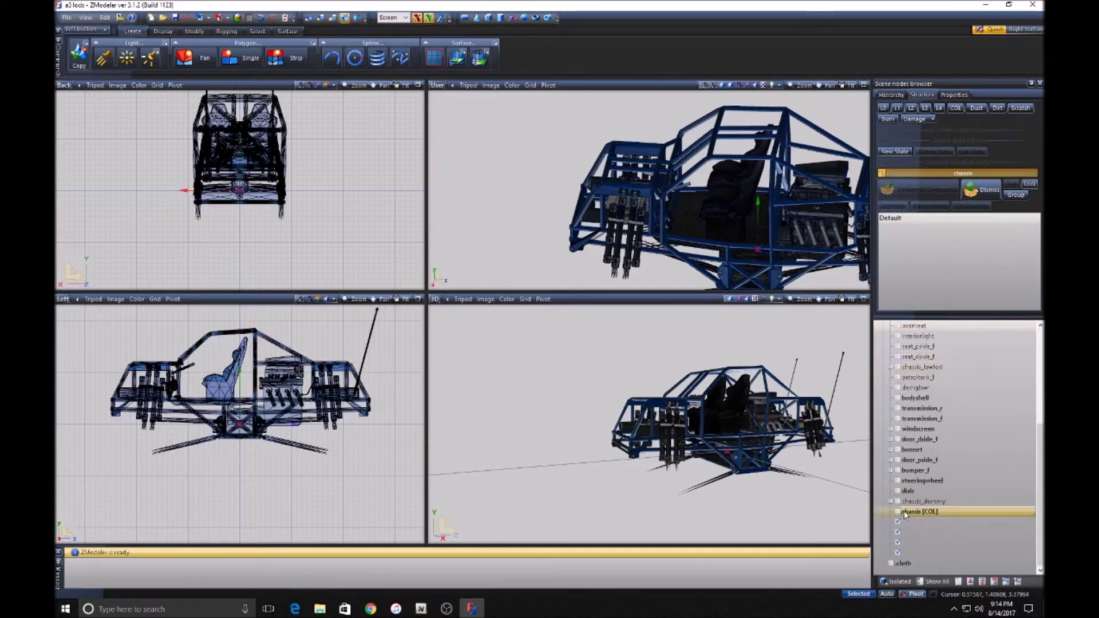
drag(909, 521, 884, 108)
click(899, 110)
drag(912, 533, 933, 261)
click(897, 109)
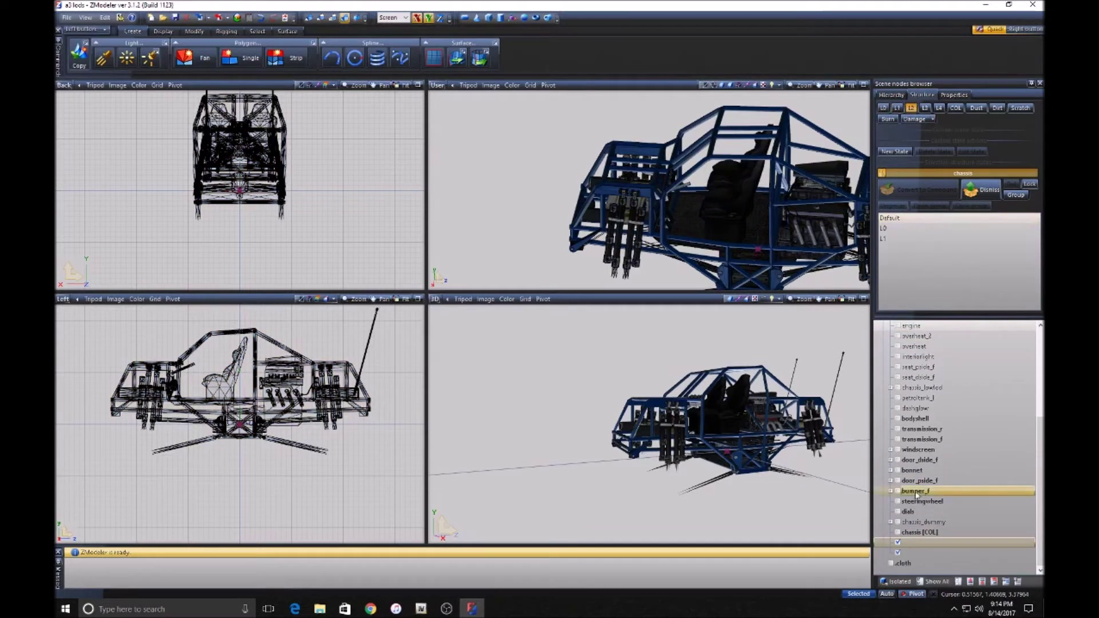
click(925, 108)
drag(903, 554, 905, 279)
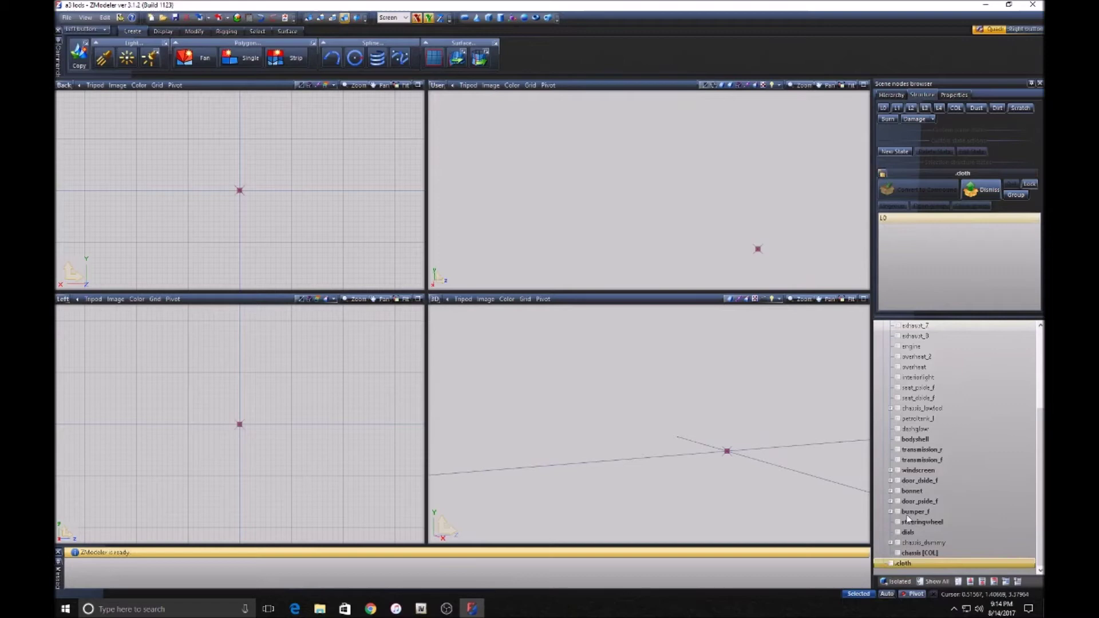
Display the L0 level of the whole truck and inspect the assembled model in the 3D view.
click(885, 110)
middle_drag(762, 392, 764, 321)
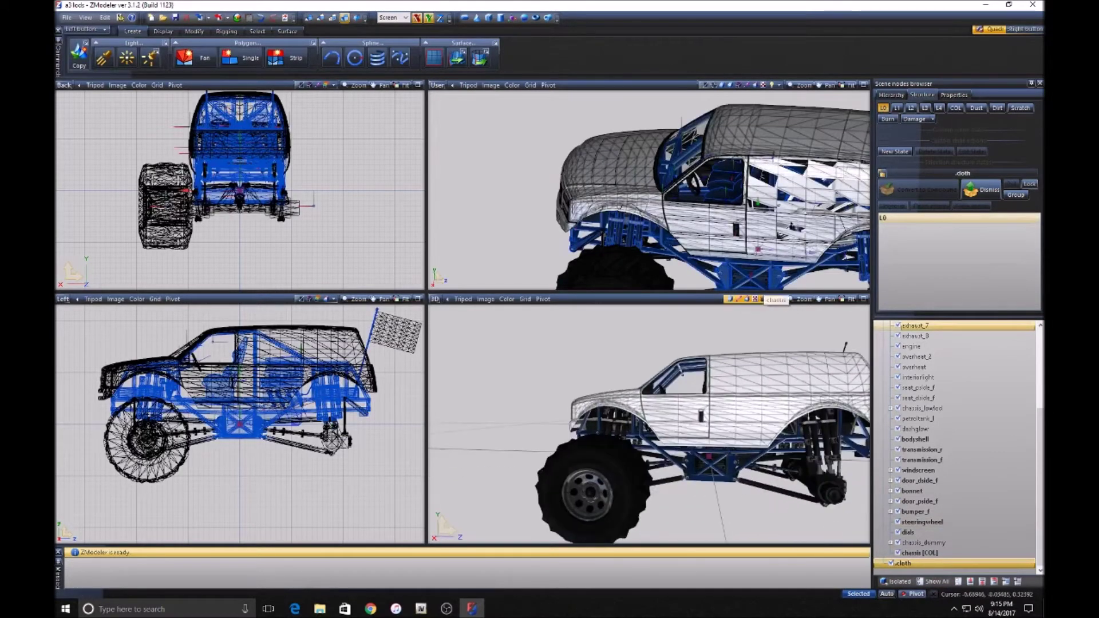
Display the truck's L1, L2 and L3 levels in turn and compare the assembled model in the 3D views.
scroll(812, 200, down, 6)
scroll(818, 211, up, 7)
middle_drag(795, 198, 771, 208)
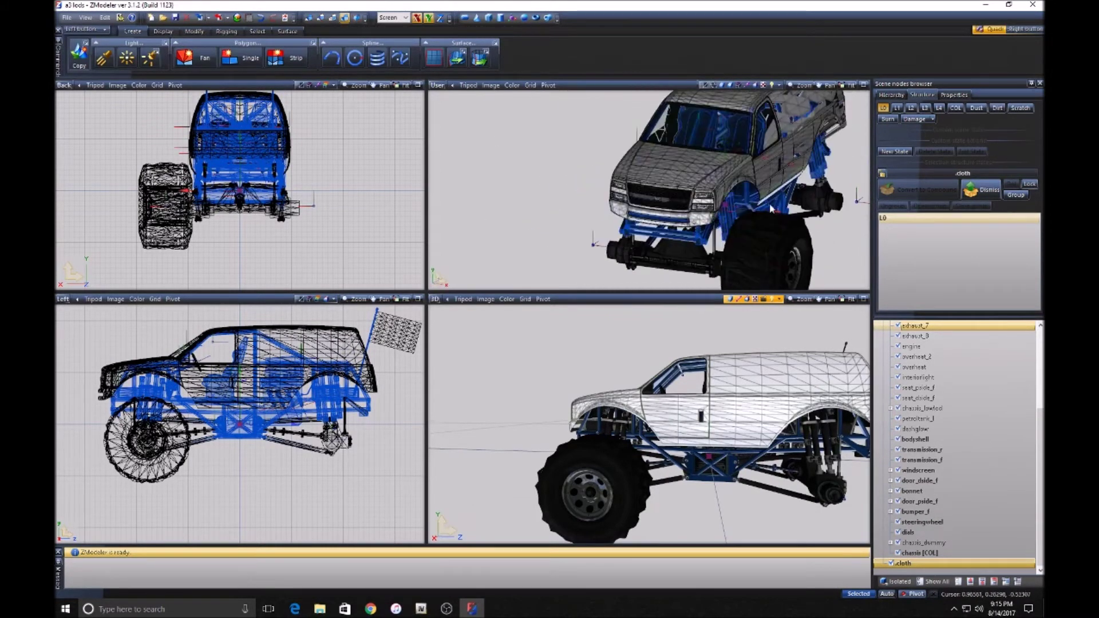
middle_drag(678, 402, 649, 419)
click(911, 108)
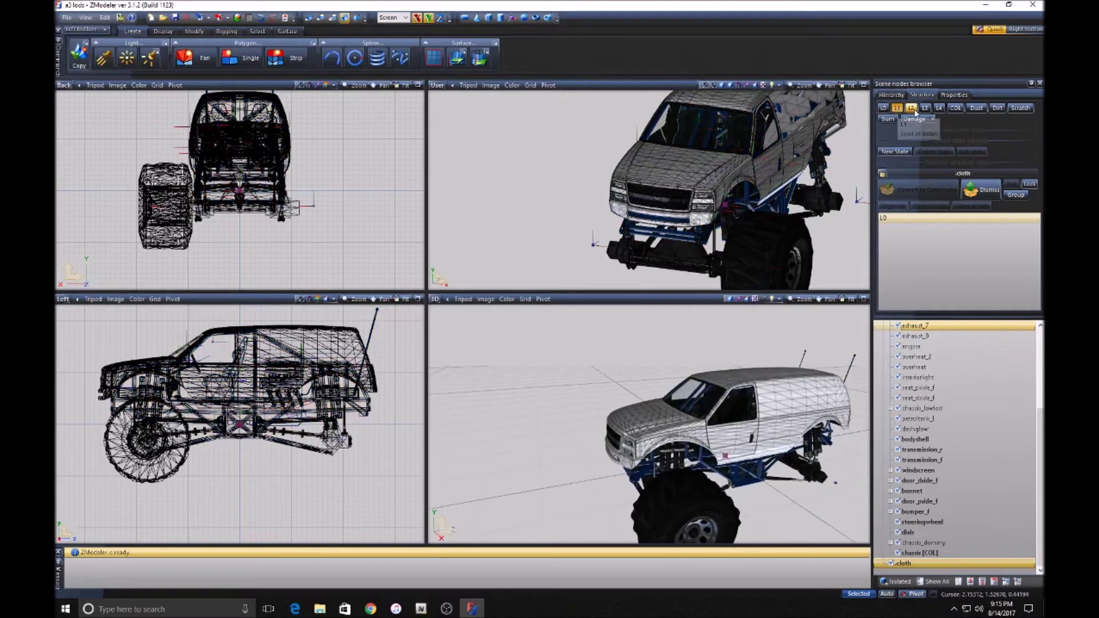
middle_drag(846, 139, 808, 137)
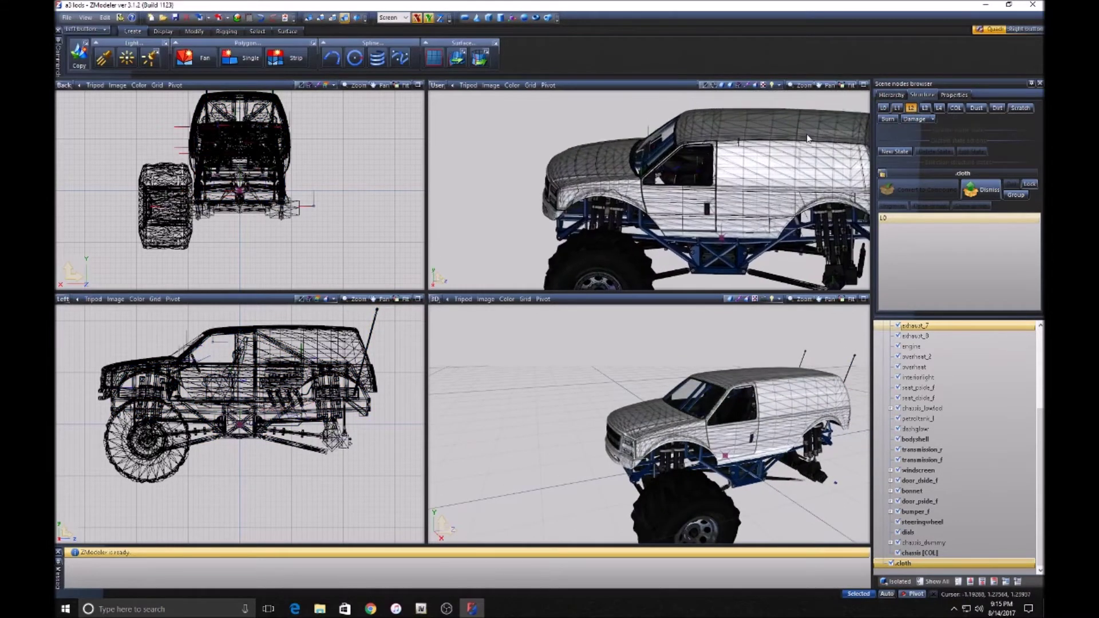
click(925, 108)
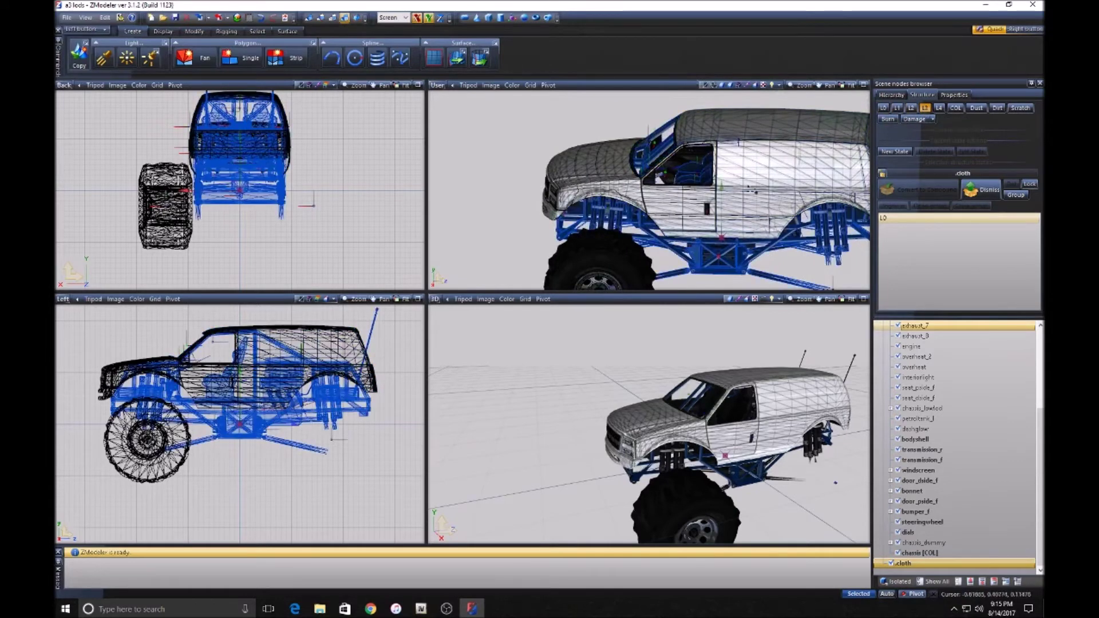
Examine the L3 level of the whole truck from the front and side, including the front wheel.
click(925, 109)
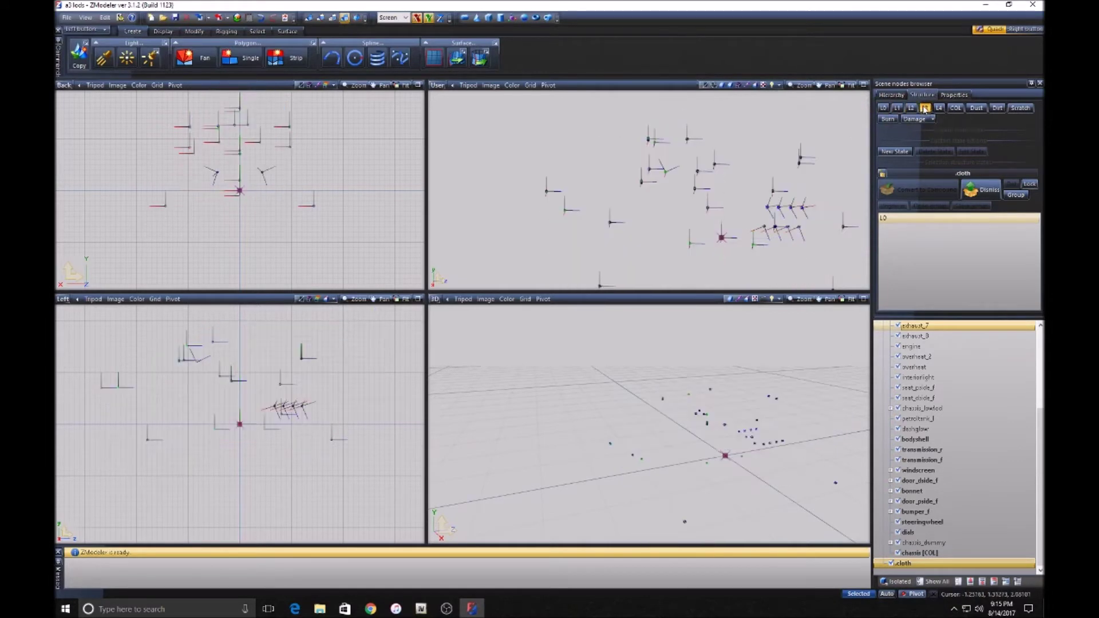
middle_drag(682, 199, 711, 191)
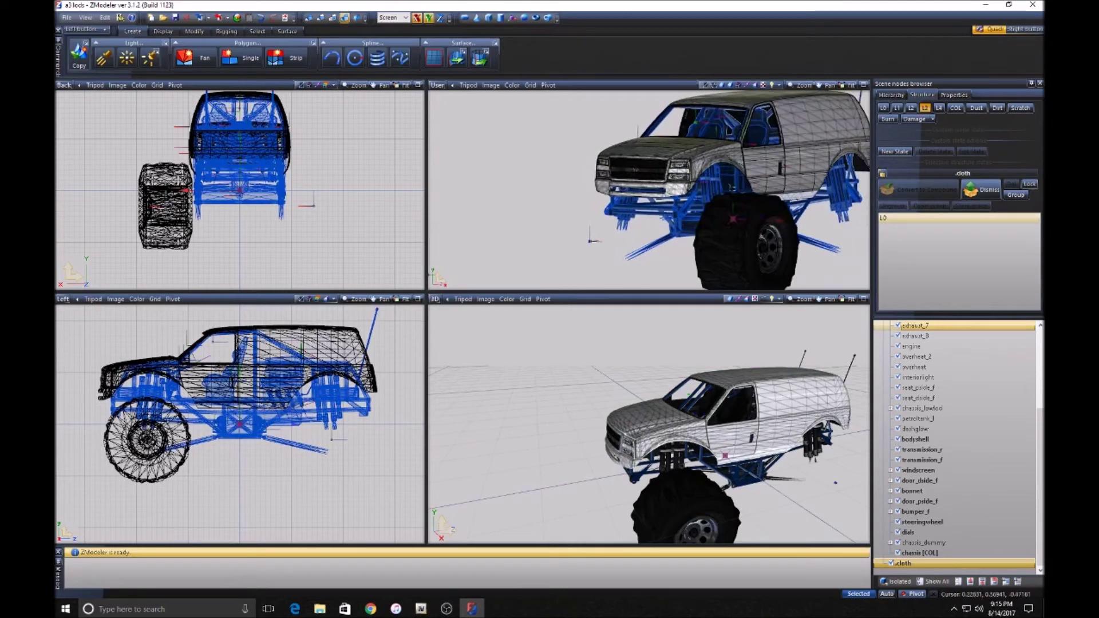
click(720, 266)
mouse_move(713, 460)
middle_down()
mouse_move(719, 445)
mouse_move(732, 452)
middle_up()
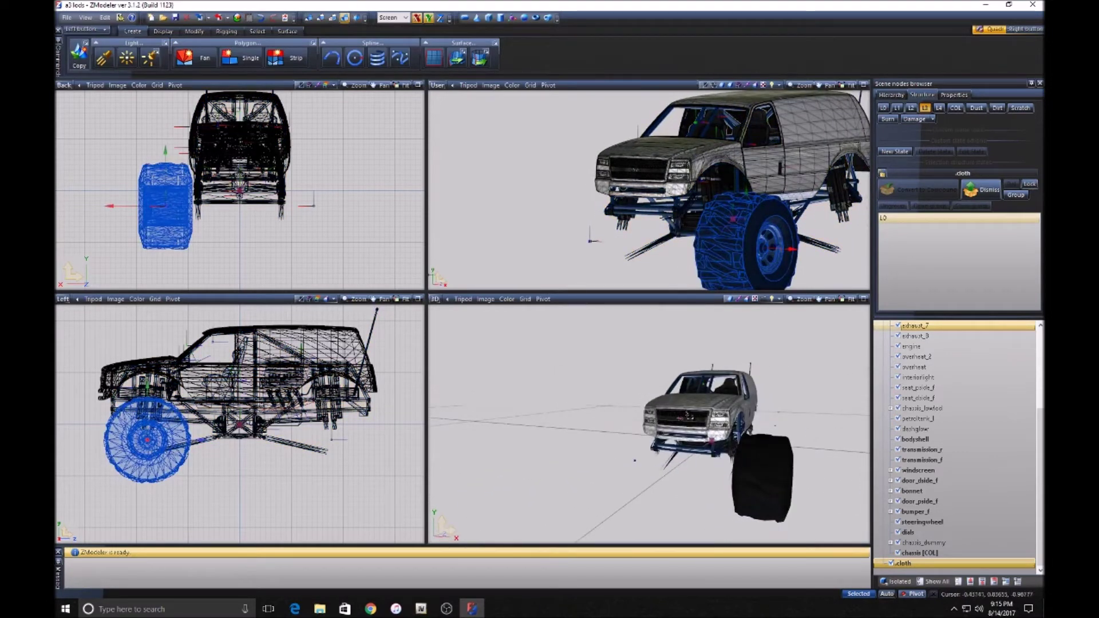
middle_drag(766, 399, 684, 427)
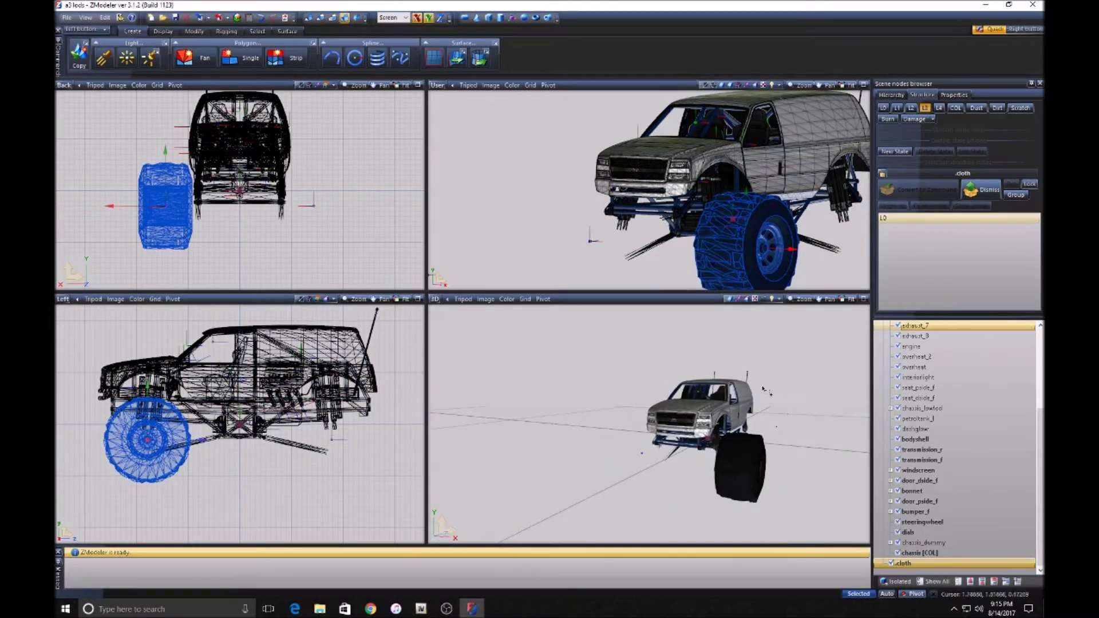
middle_drag(757, 426, 619, 447)
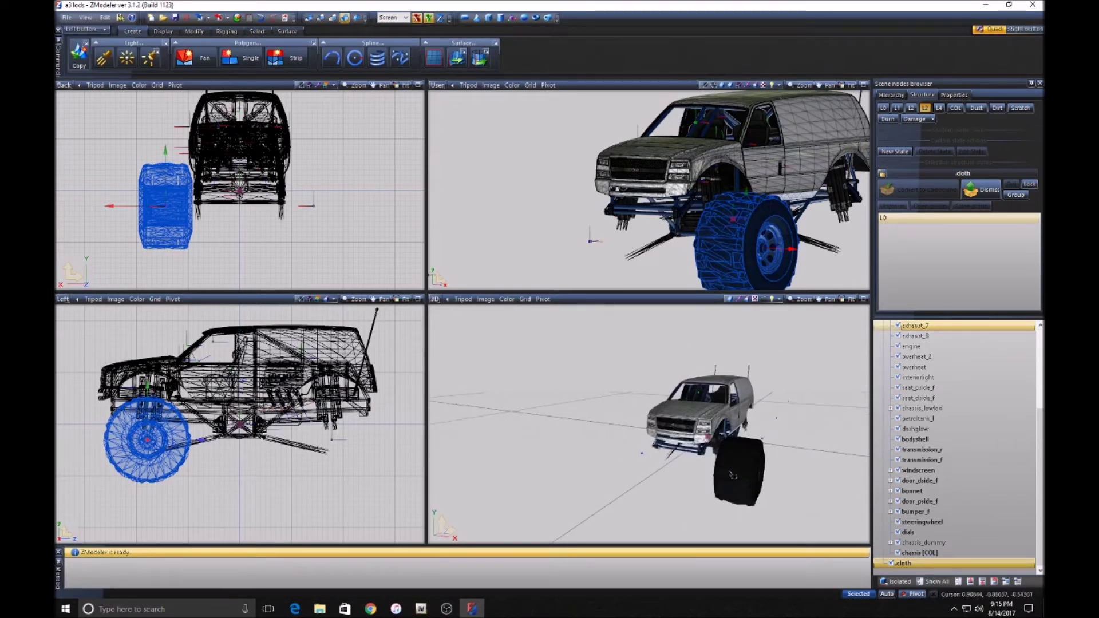
middle_drag(788, 425, 743, 416)
middle_drag(644, 450, 757, 417)
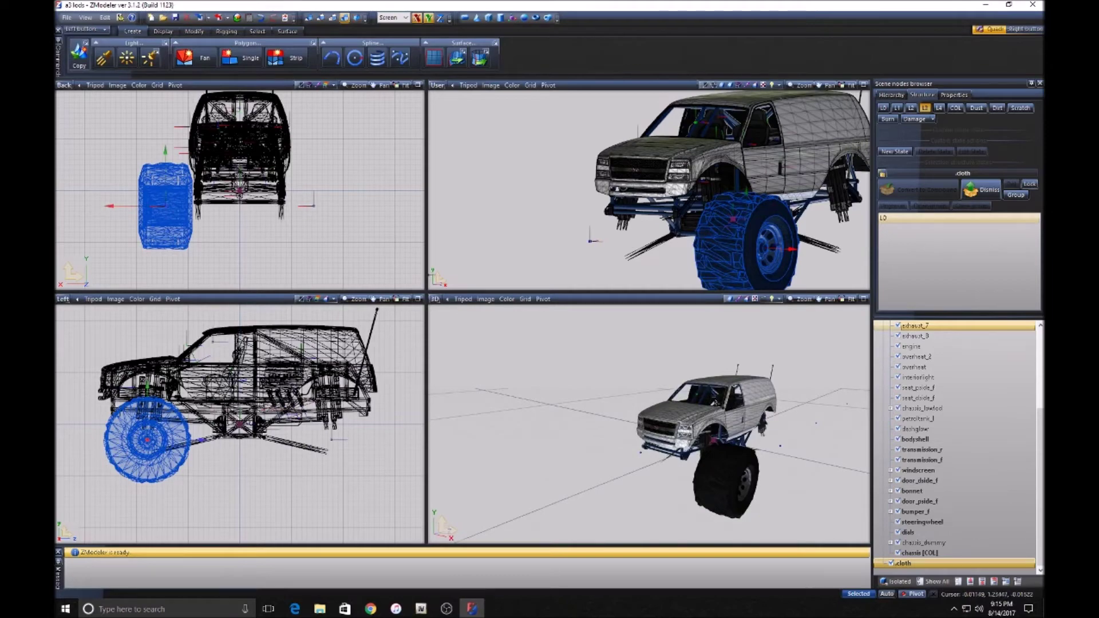
Examine the seats and cab interior of the L3 level close up.
scroll(765, 408, up, 10)
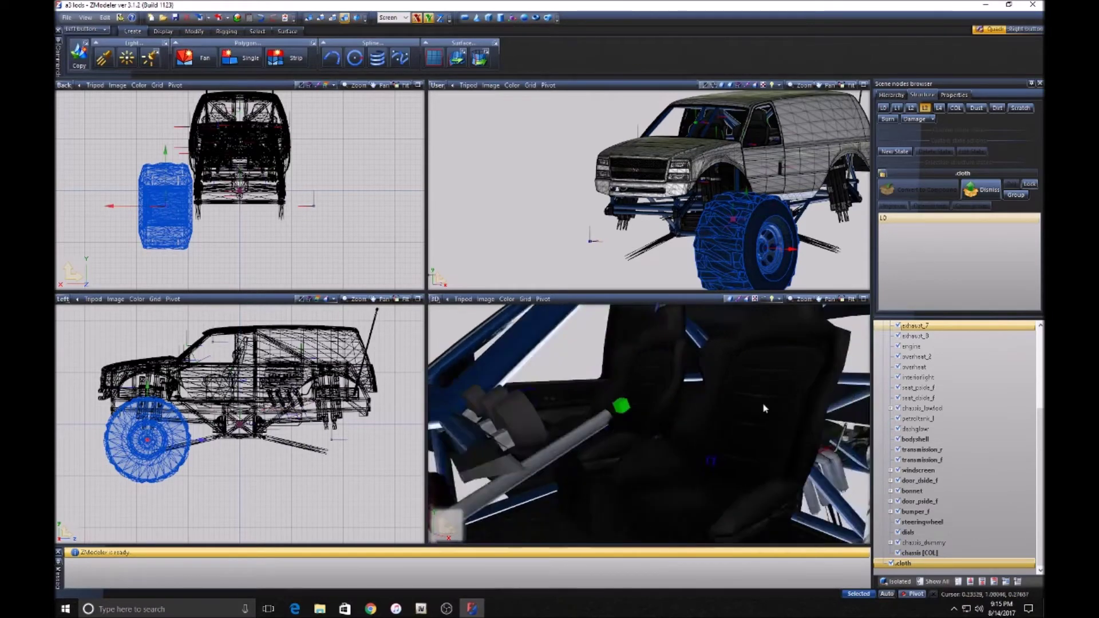
middle_drag(764, 408, 745, 408)
middle_drag(750, 157, 783, 189)
scroll(745, 161, up, 3)
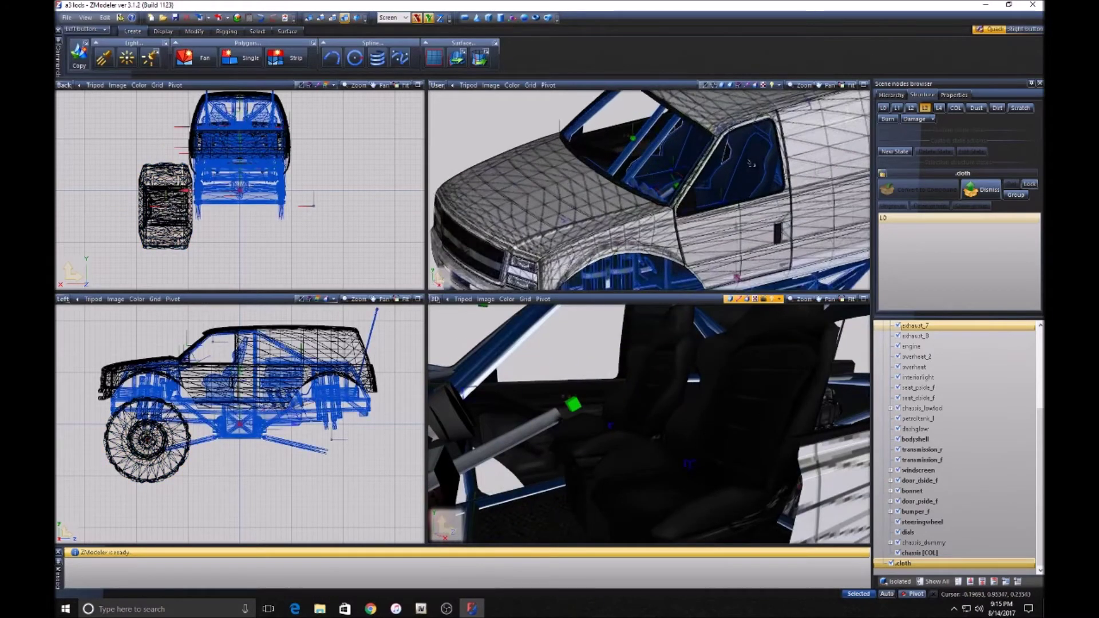
scroll(750, 163, up, 2)
scroll(730, 188, down, 7)
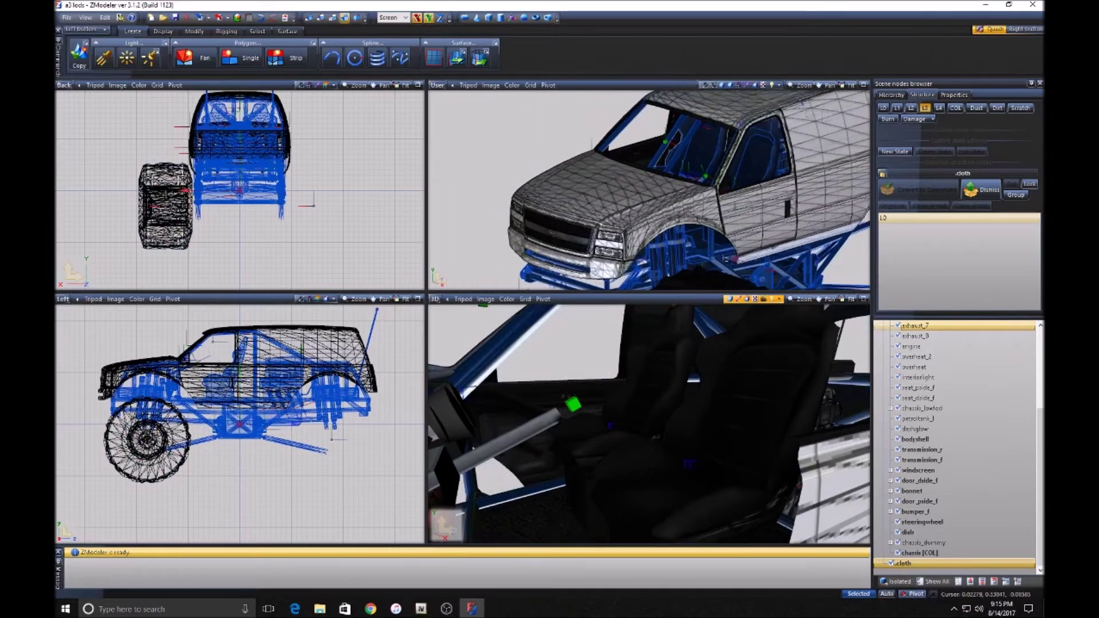
scroll(683, 393, down, 10)
Switch the truck's displayed level from L3 back to L0 and inspect the complete model from the side.
middle_drag(683, 393, 708, 389)
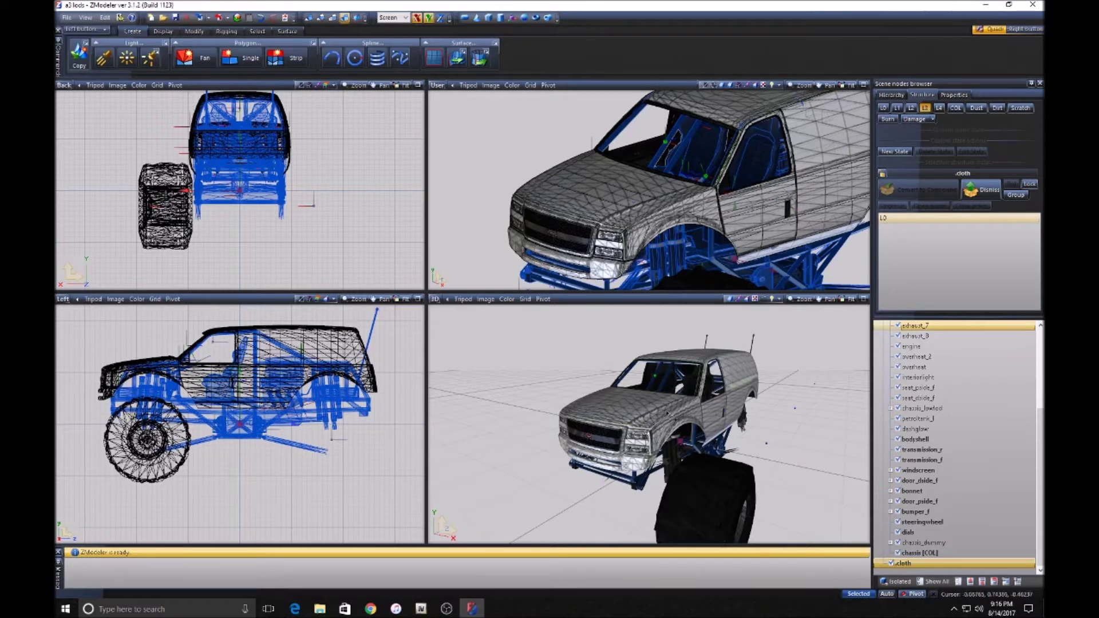
mouse_move(671, 414)
middle_down()
mouse_move(684, 407)
mouse_move(676, 409)
middle_up()
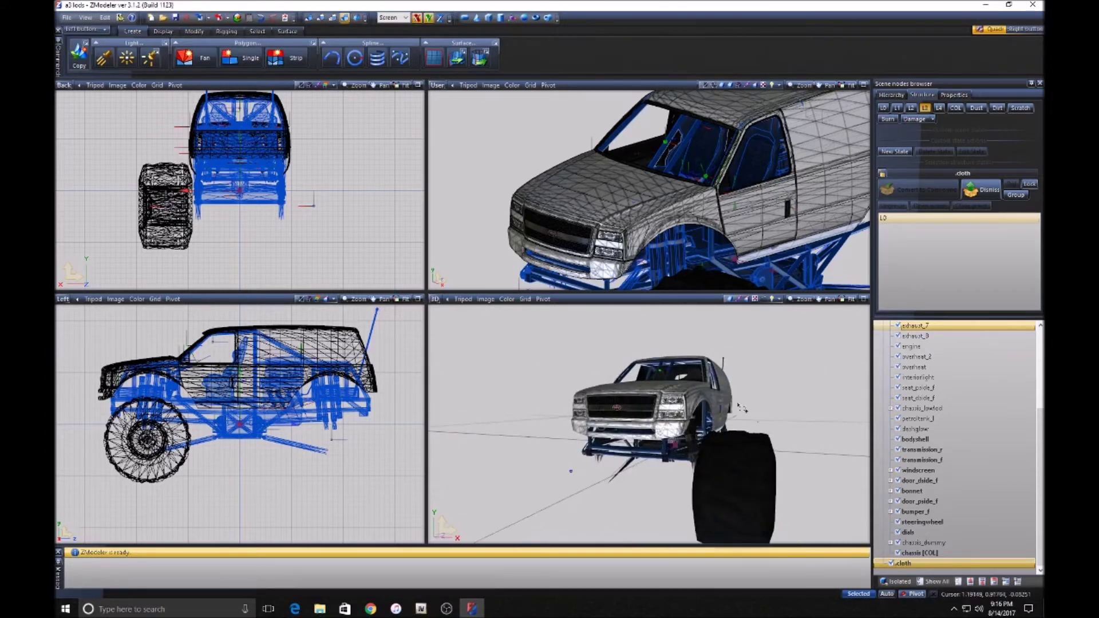
click(915, 388)
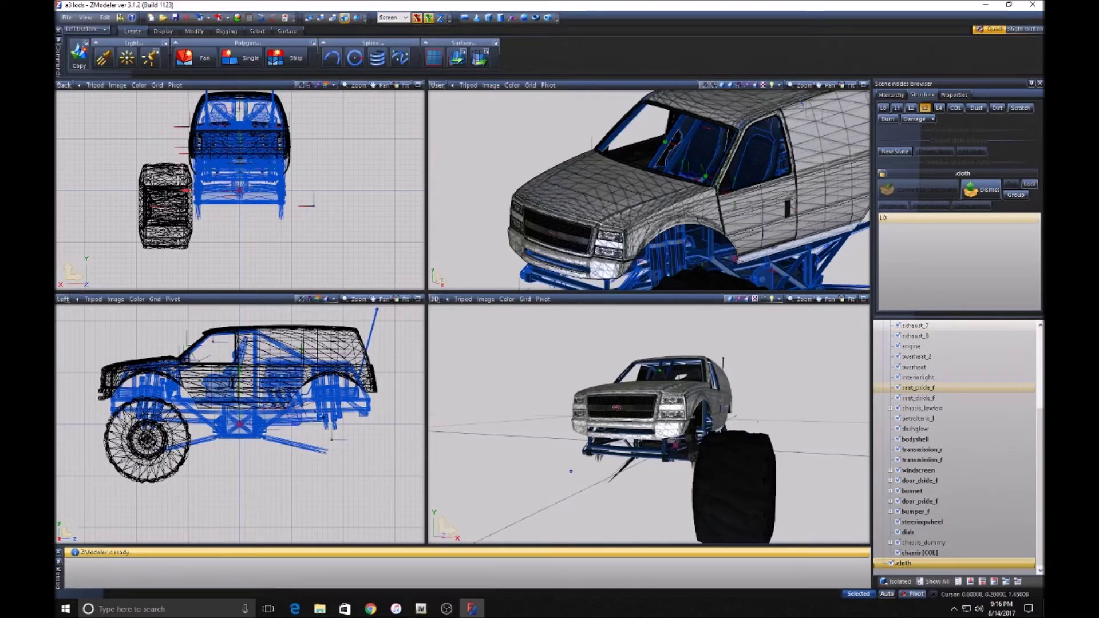
click(897, 108)
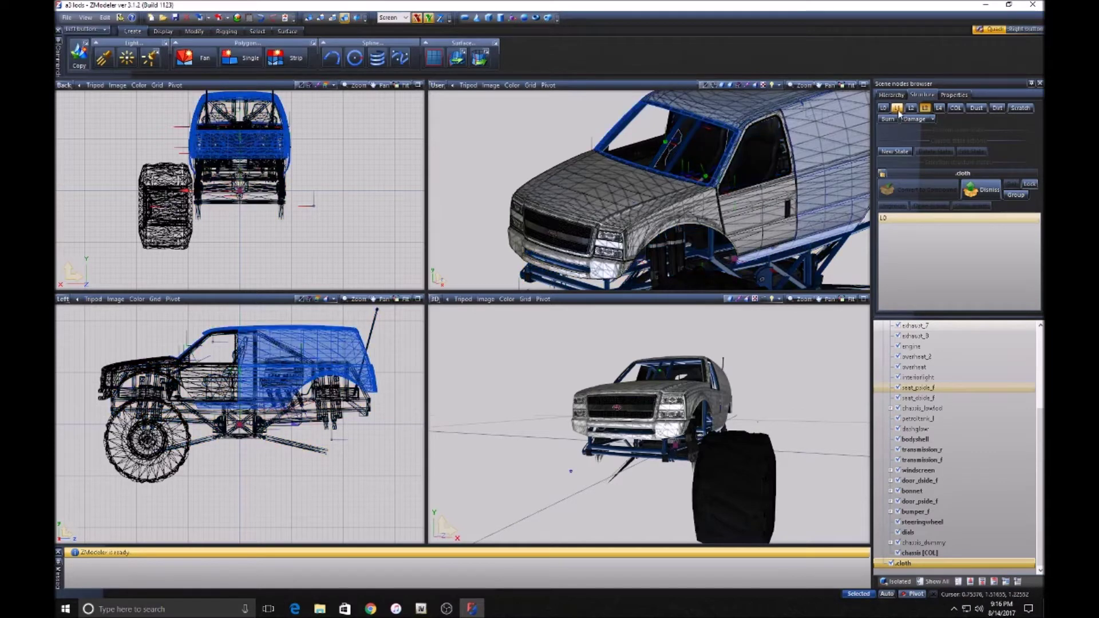
click(925, 108)
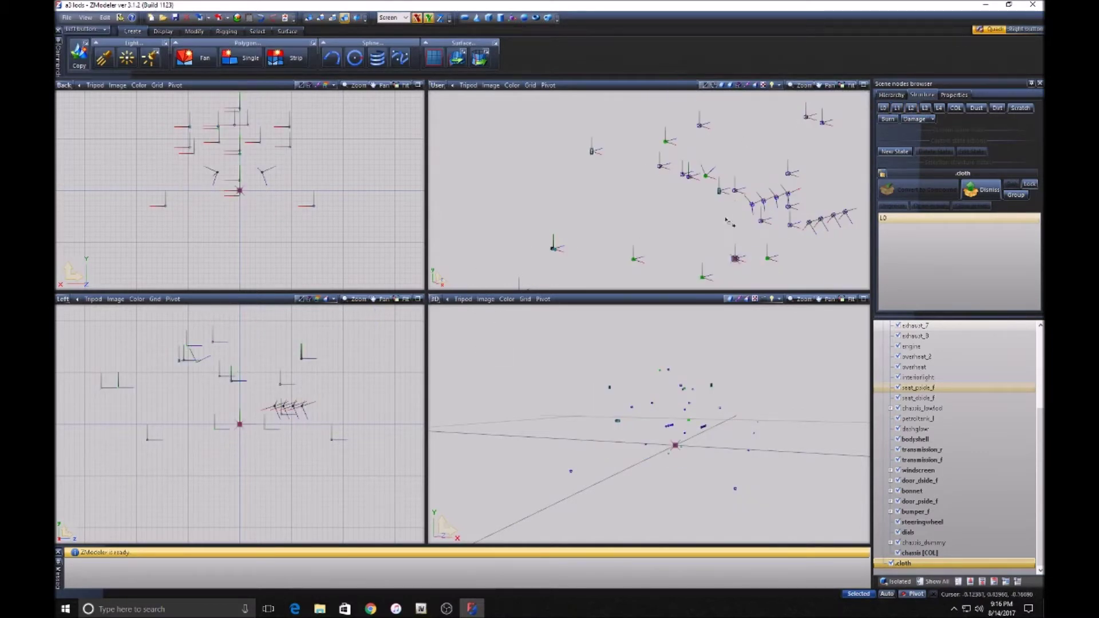
click(883, 109)
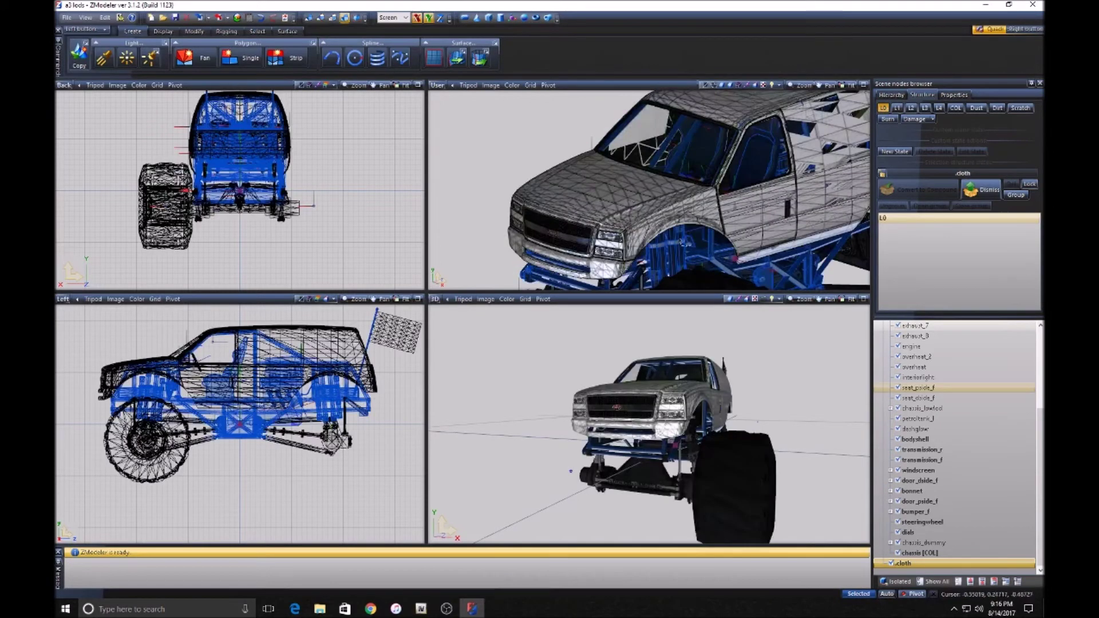
middle_drag(734, 458, 704, 390)
scroll(706, 391, down, 2)
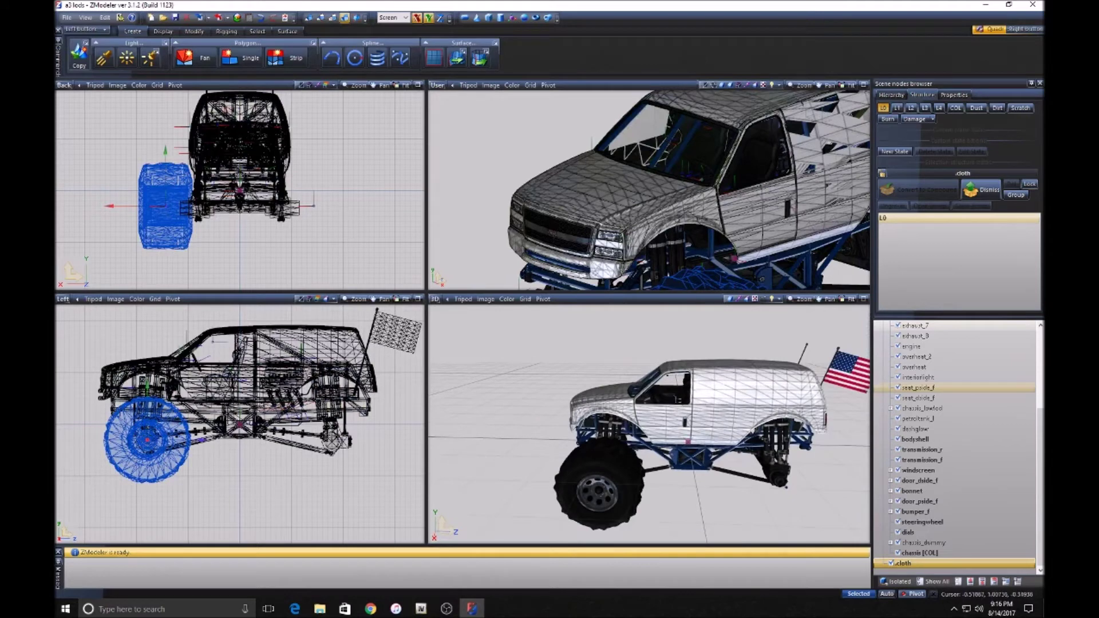
click(384, 426)
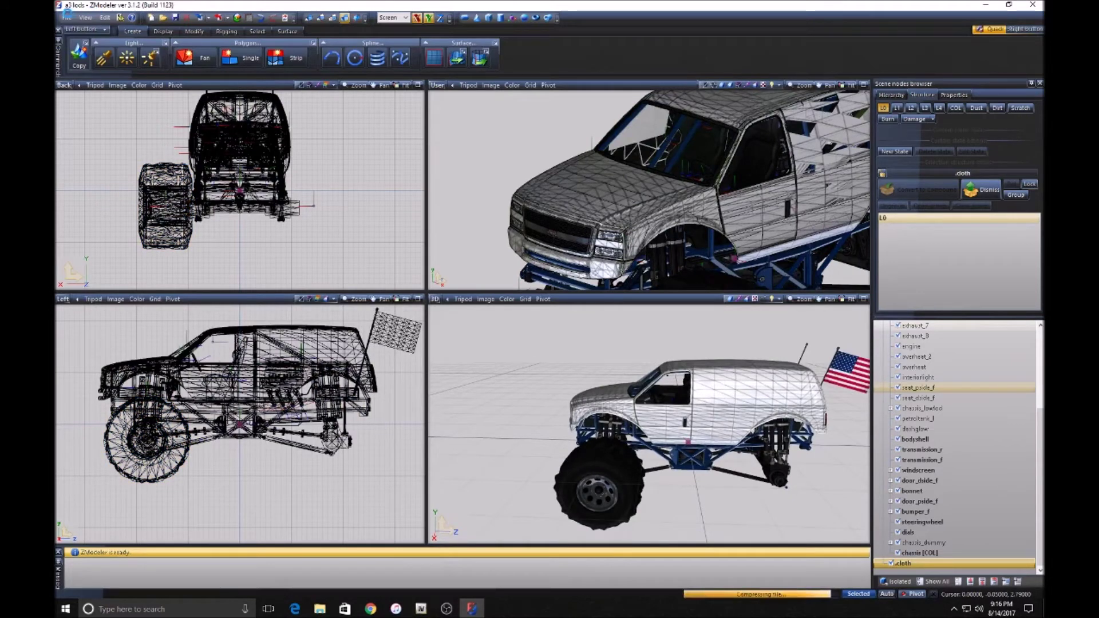
Save the scene as a new file named a4.
click(67, 16)
click(91, 73)
click(470, 329)
text(a4)
click(699, 335)
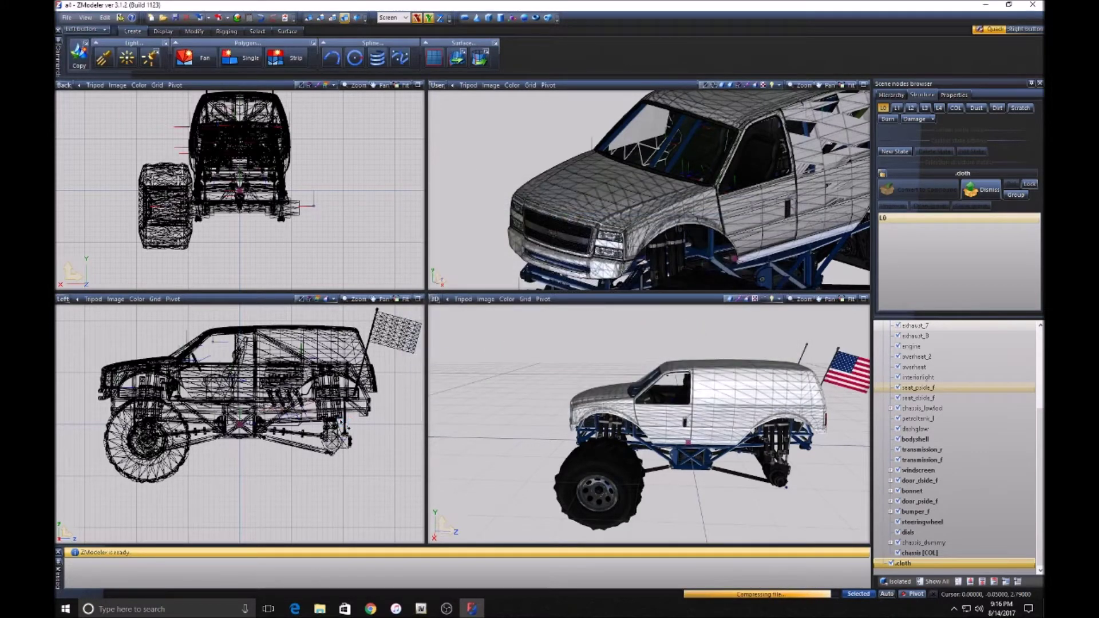
Display only the L1 level of the truck.
click(293, 314)
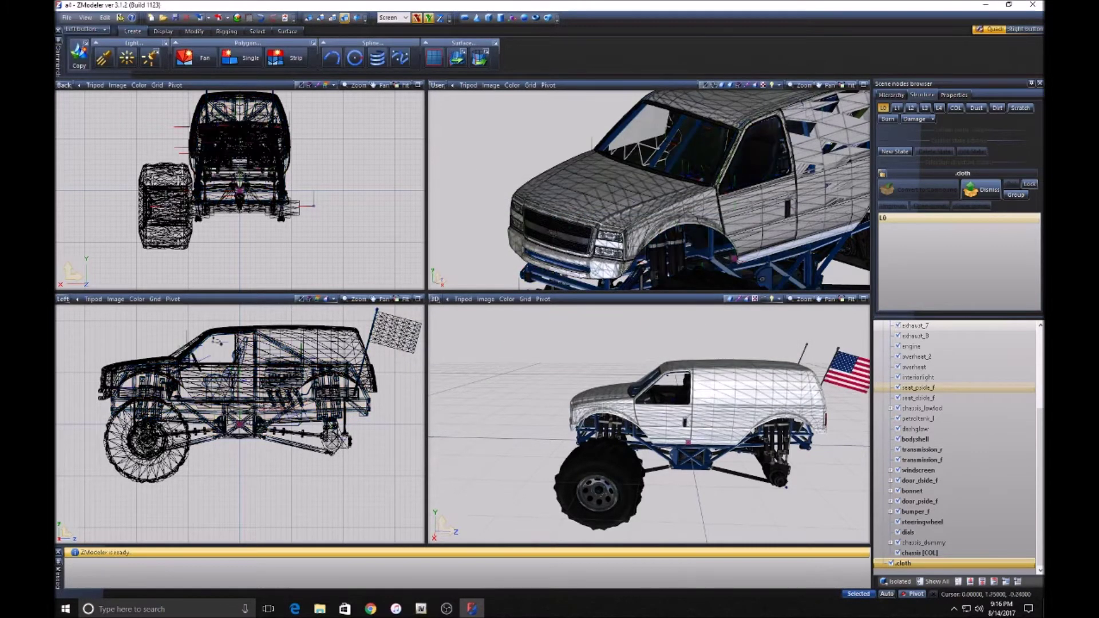
click(906, 430)
click(915, 325)
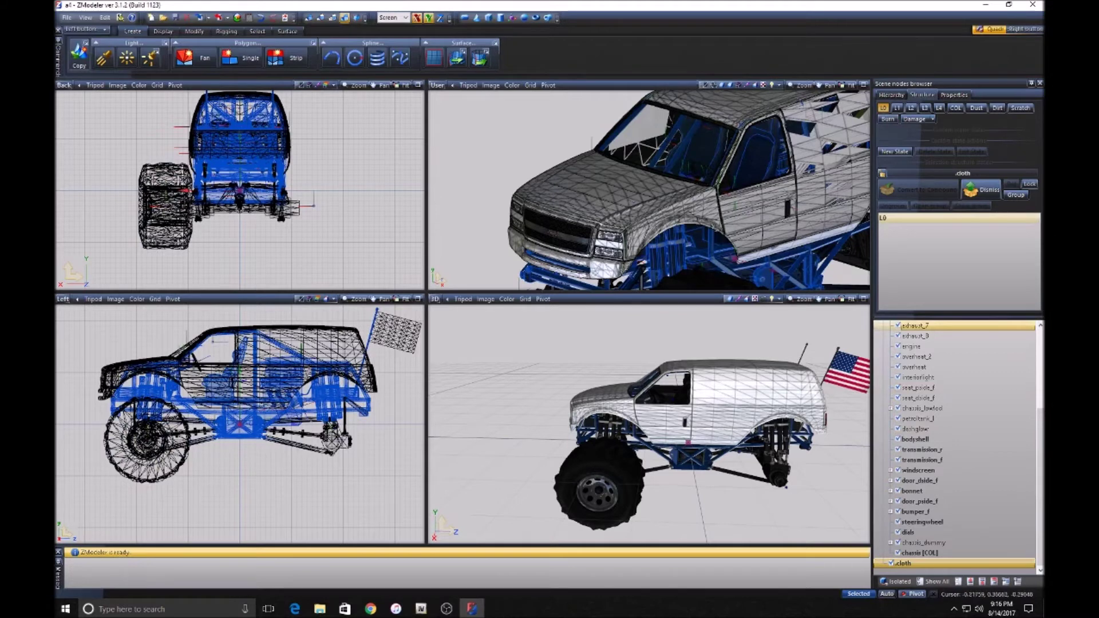
click(897, 108)
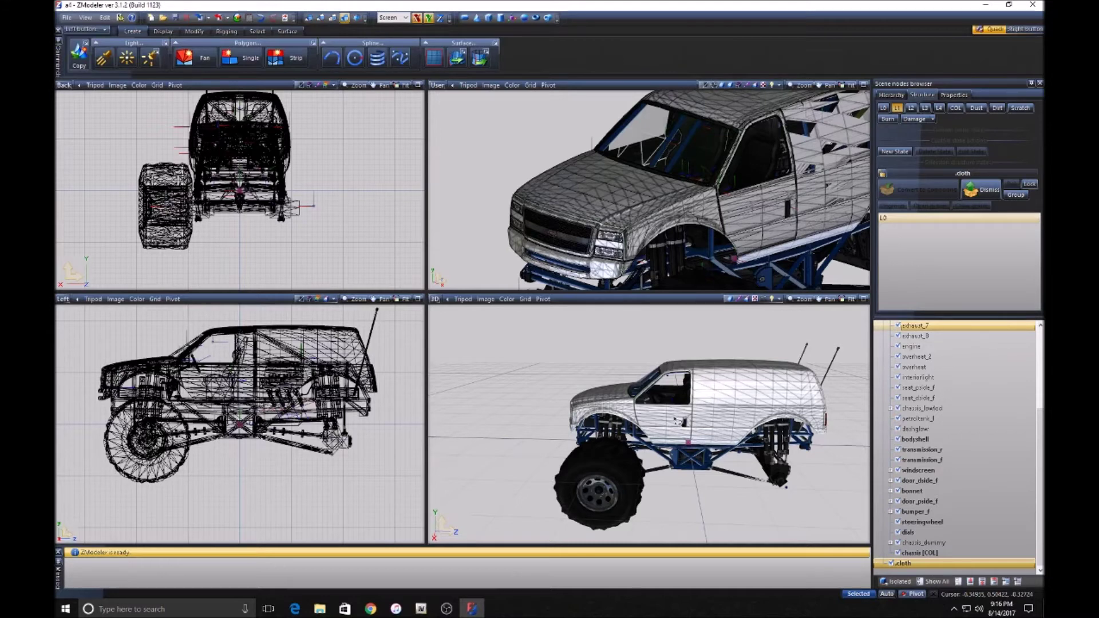
Select all of the truck's L1 meshes in the Left view and bring up the modification tools.
click(352, 404)
scroll(232, 441, down, 1)
scroll(232, 441, down, 1)
click(368, 479)
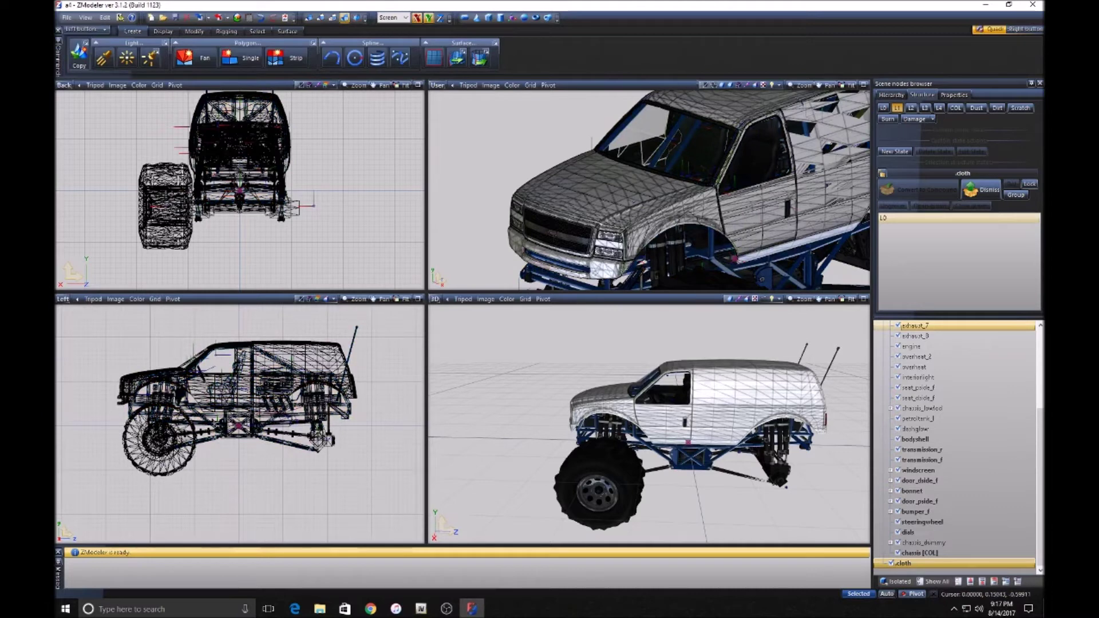
click(342, 392)
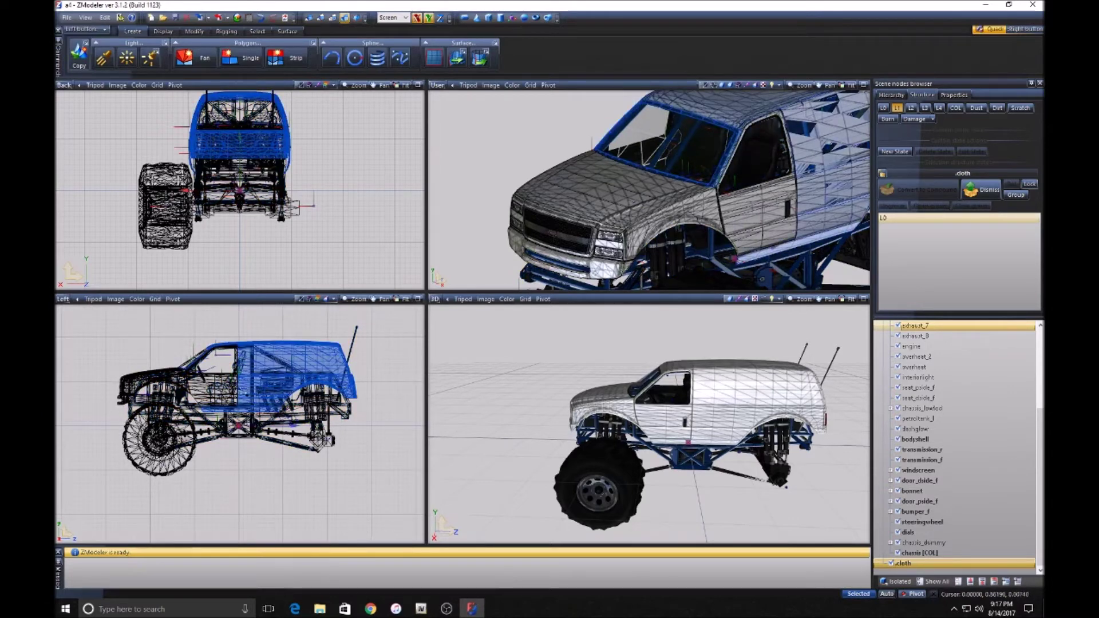
click(254, 404)
click(255, 403)
click(306, 412)
click(96, 453)
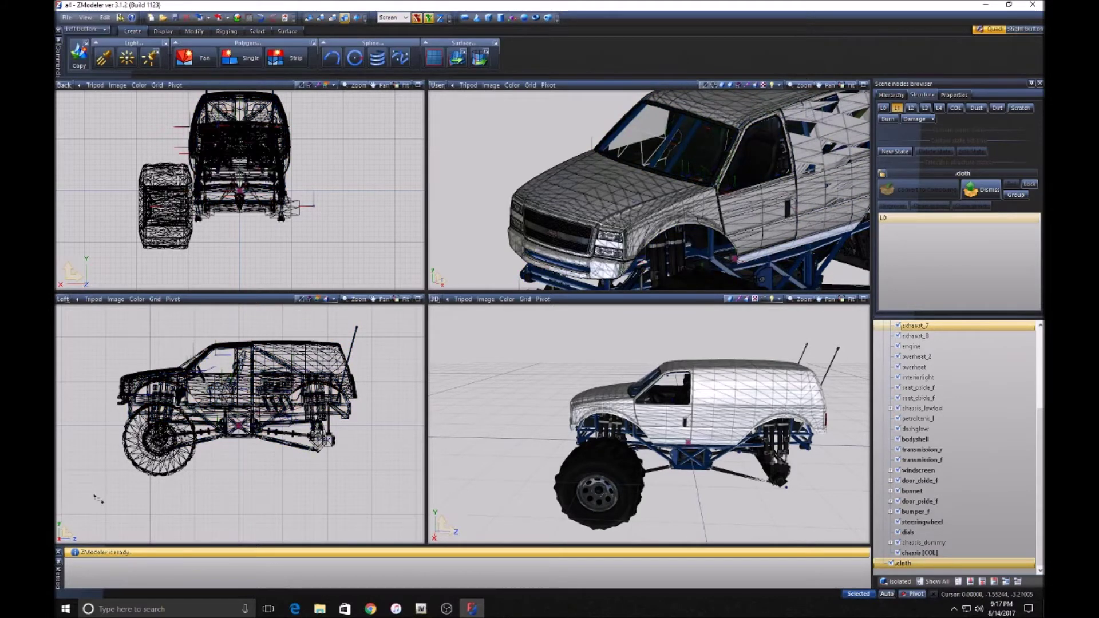
drag(86, 495, 390, 322)
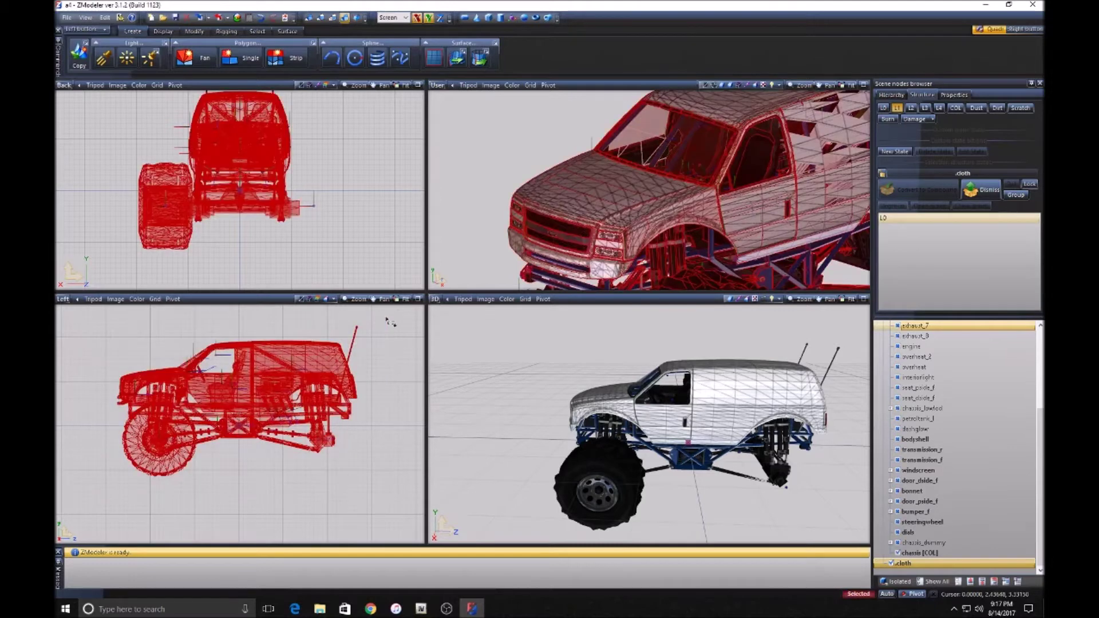
click(193, 32)
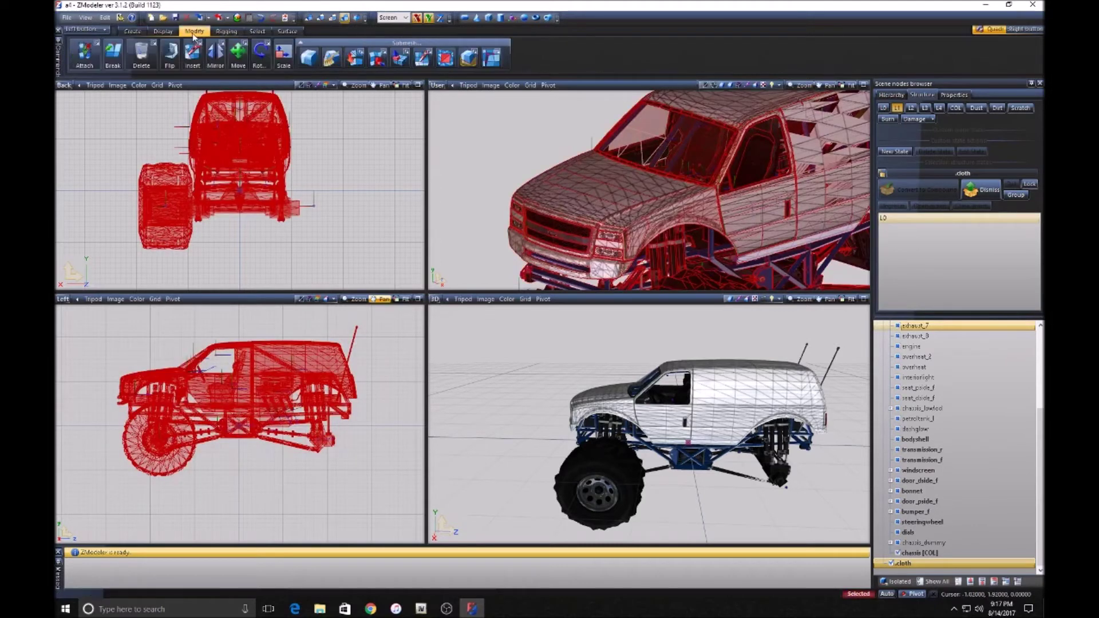